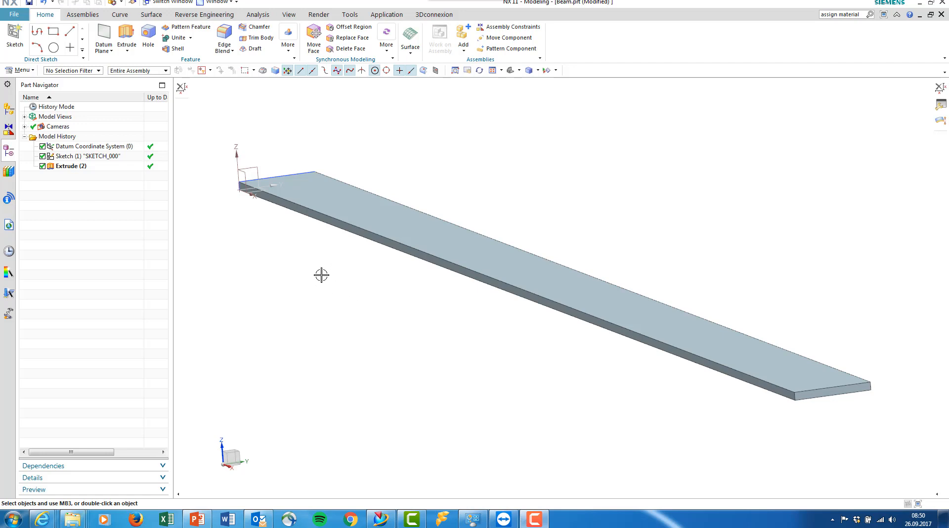
Start a material assignment for the beam body and list the library materials.
left_click(432, 251)
left_click(28, 71)
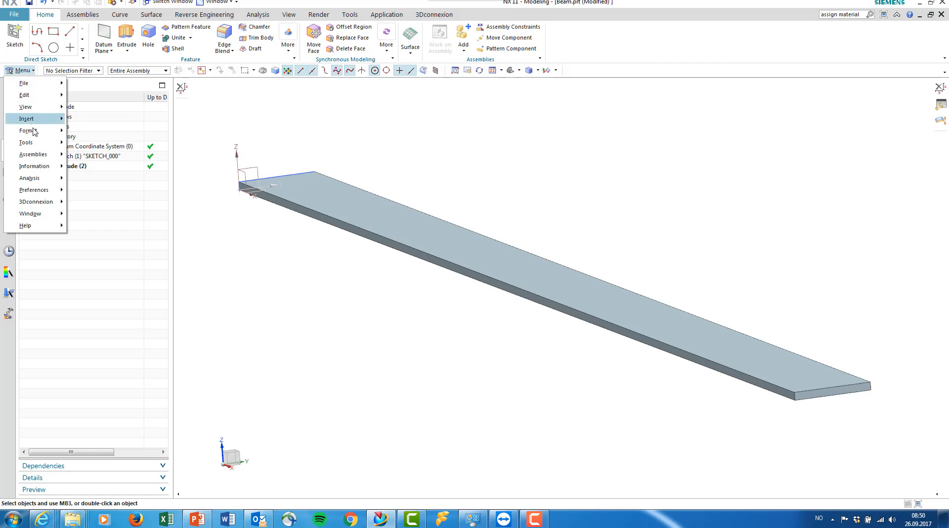
mouse_move(33, 144)
mouse_move(106, 109)
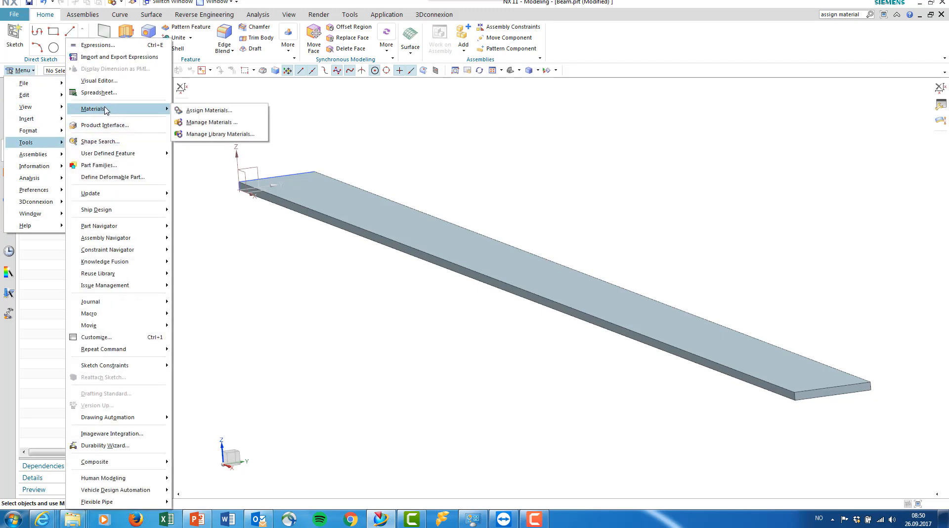
left_click(207, 113)
left_click_drag(250, 45, 322, 41)
left_click(512, 270)
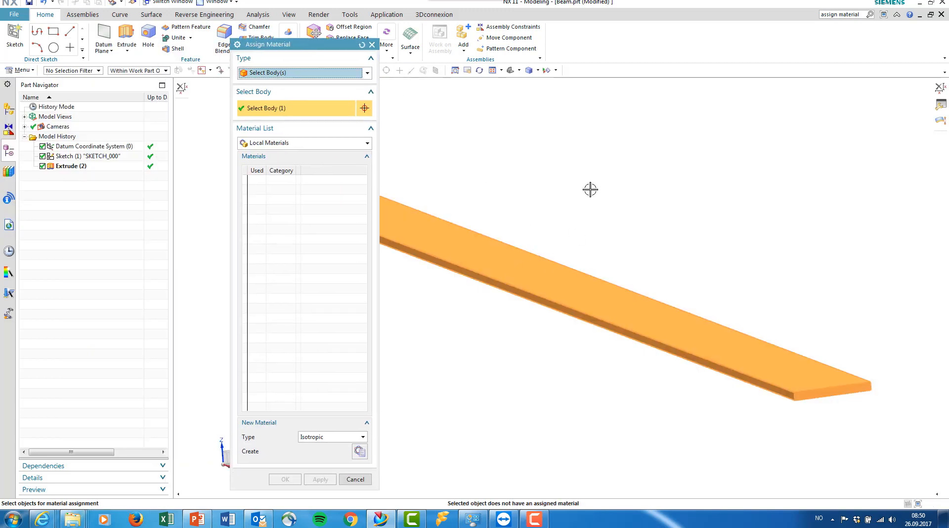
left_click(295, 143)
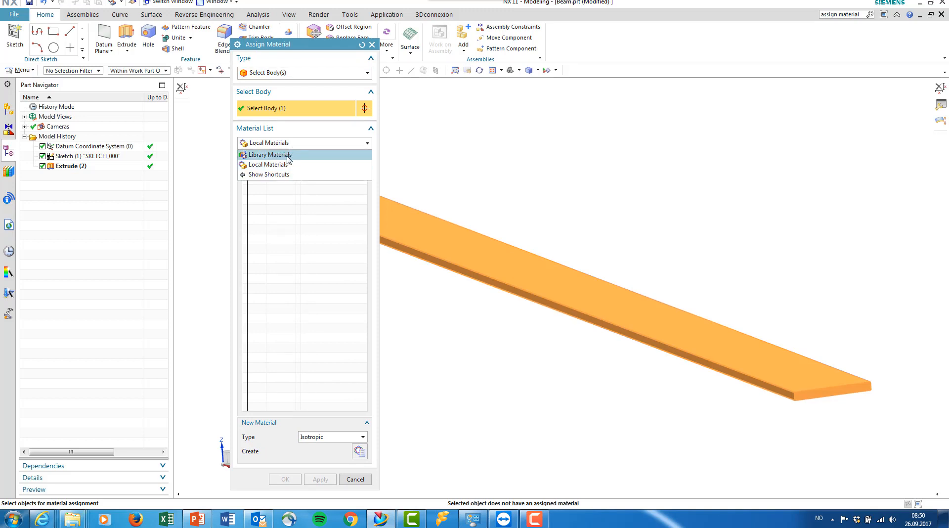
left_click(288, 155)
Copy the Steel-Rolled library material and name the copy Steel-Beam.
left_click_drag(363, 225, 362, 379)
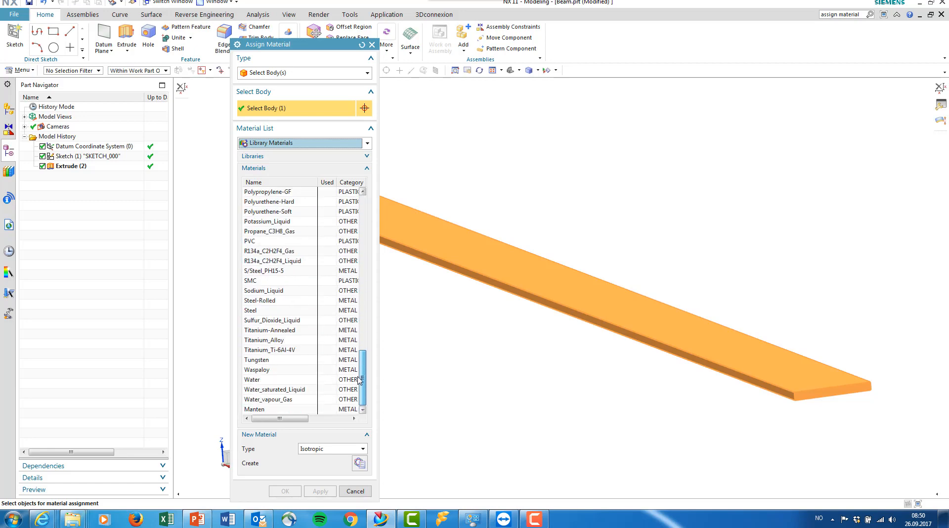
left_click(268, 311)
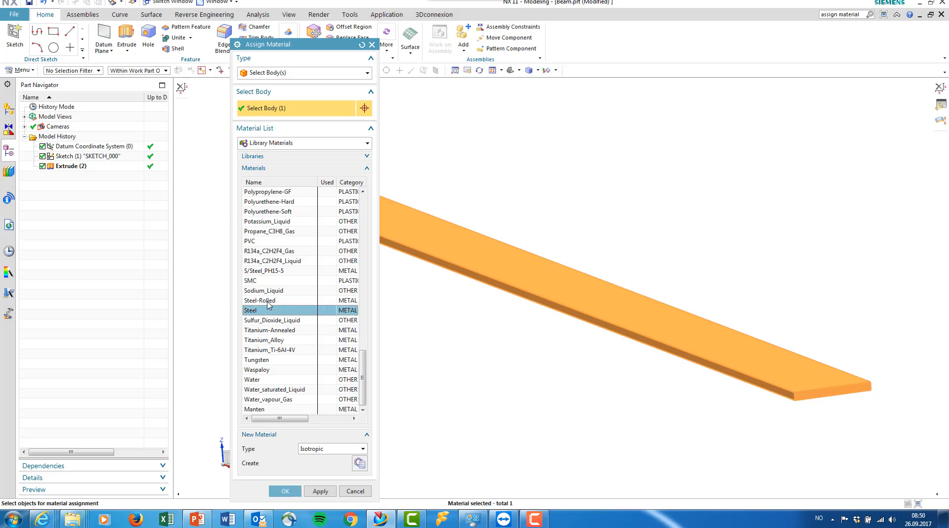
left_click(268, 301)
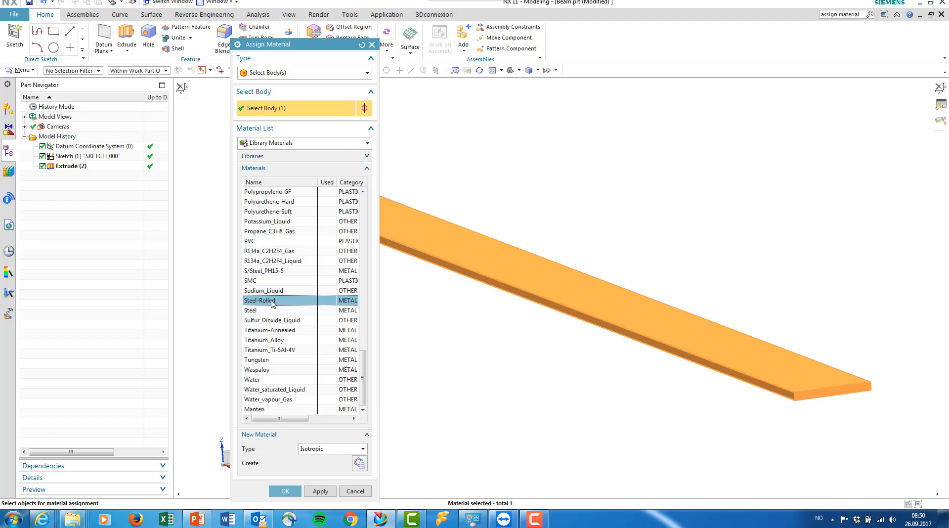
right_click(272, 304)
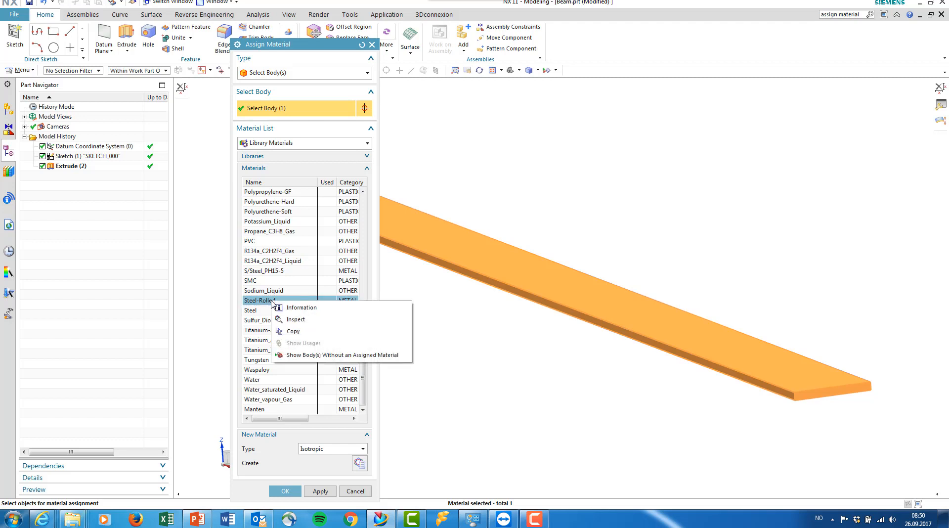
left_click(296, 330)
left_click(287, 107)
key("BackSpace")
key("BackSpace")
key("BackSpace")
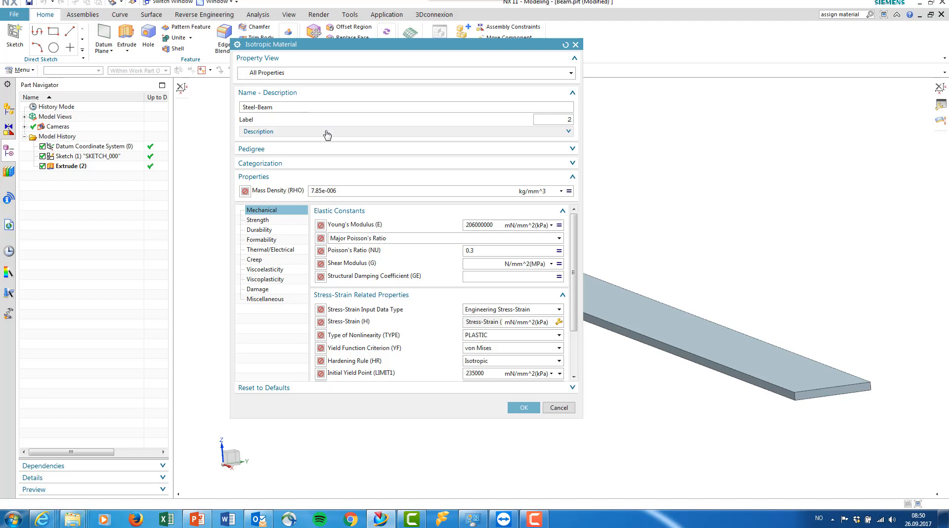
Set the Young's modulus of Steel-Beam to 206940 N/mm^2 (MPa) and accept the material.
left_click(550, 225)
left_click(524, 252)
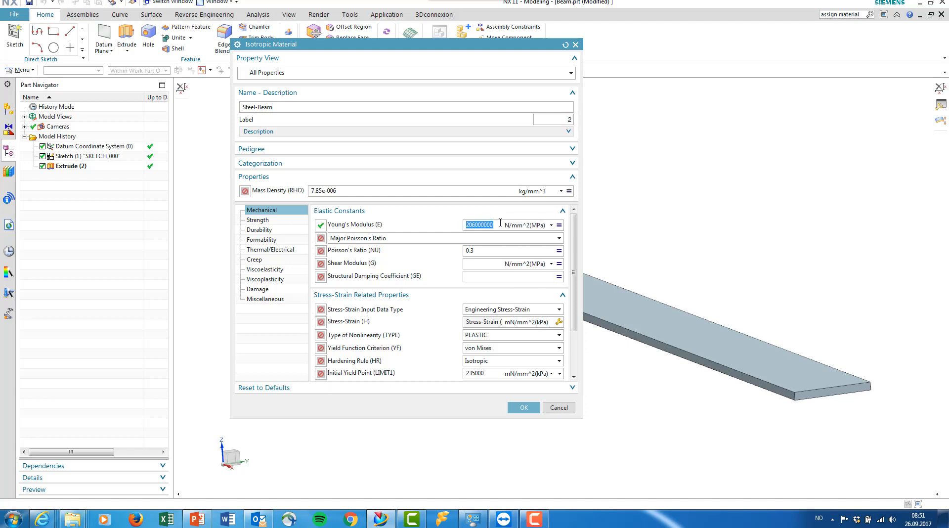
type("206940")
key("Return")
left_click(486, 249)
left_click_drag(340, 190, 306, 190)
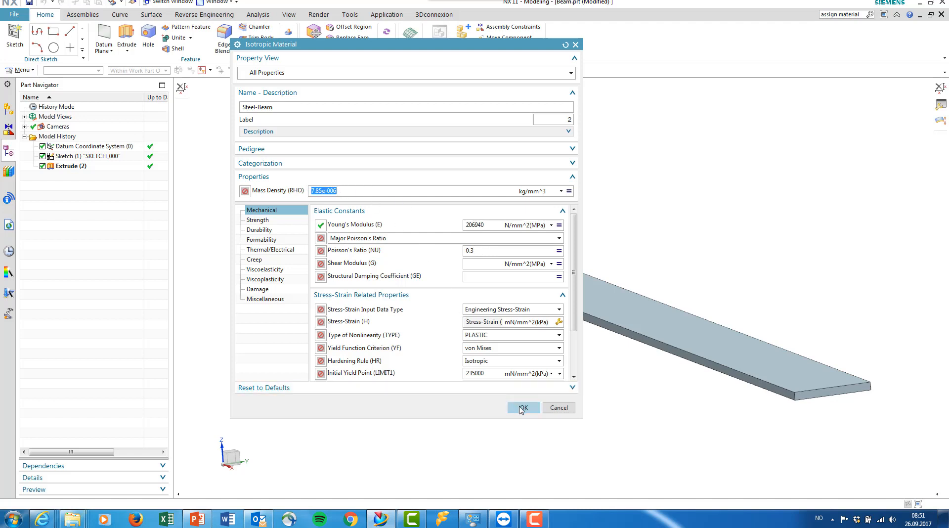
left_click(522, 408)
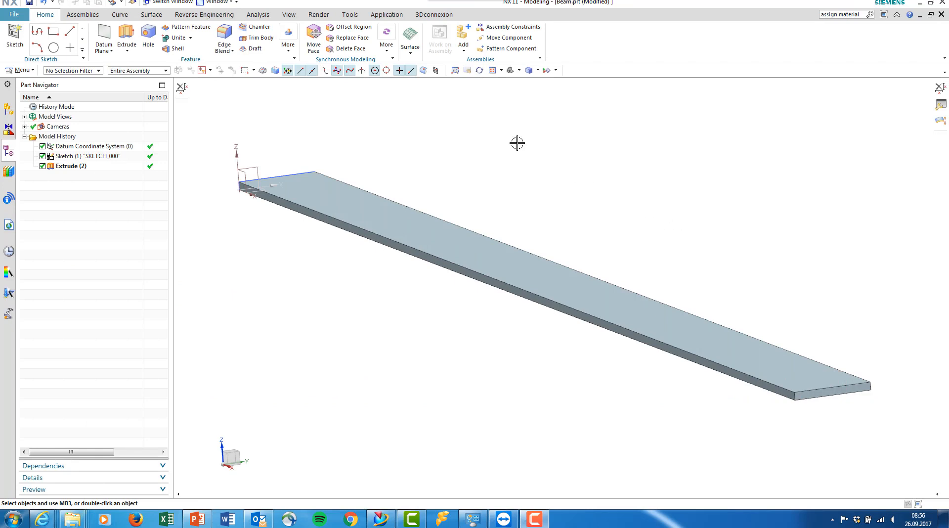
Enter the Pre/Post application and create a structural NX Nastran FEM and simulation of Beam.prt without an idealized part.
left_click(383, 19)
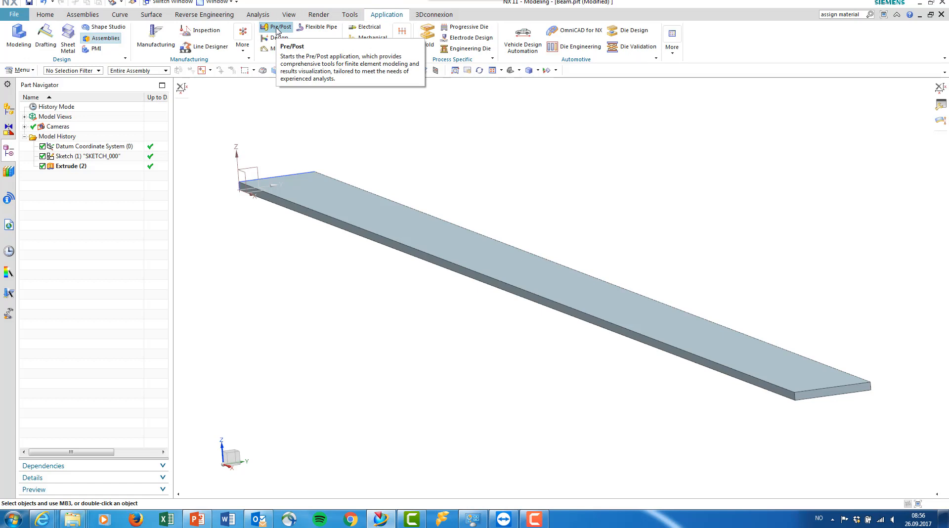
left_click(277, 29)
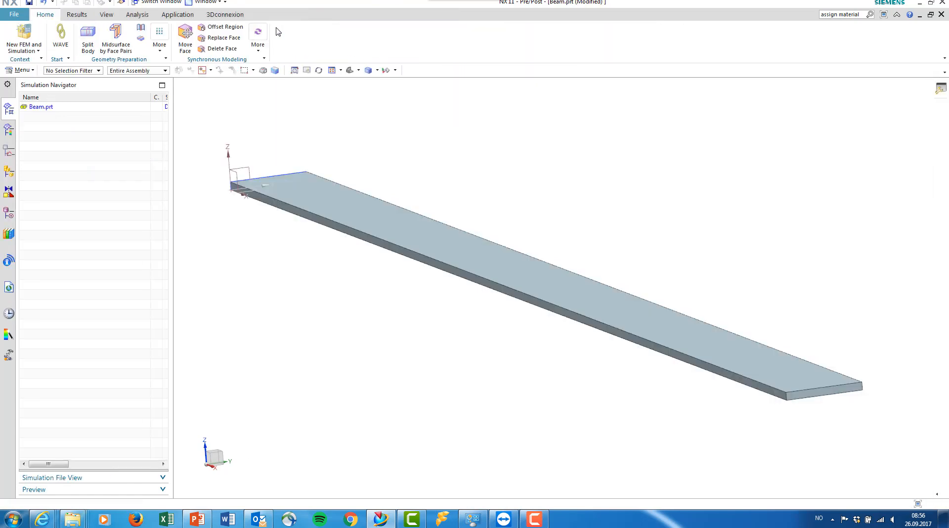
left_click(58, 110)
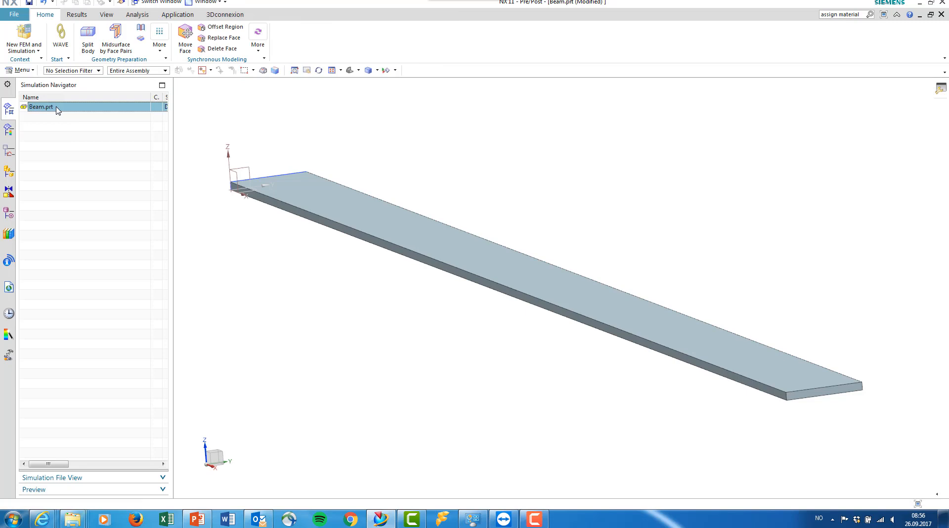
right_click(58, 110)
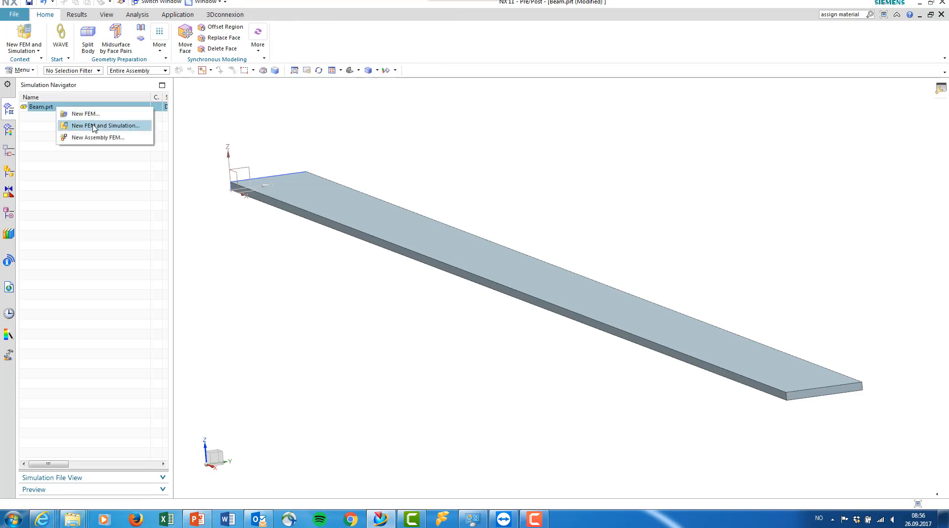
left_click(94, 126)
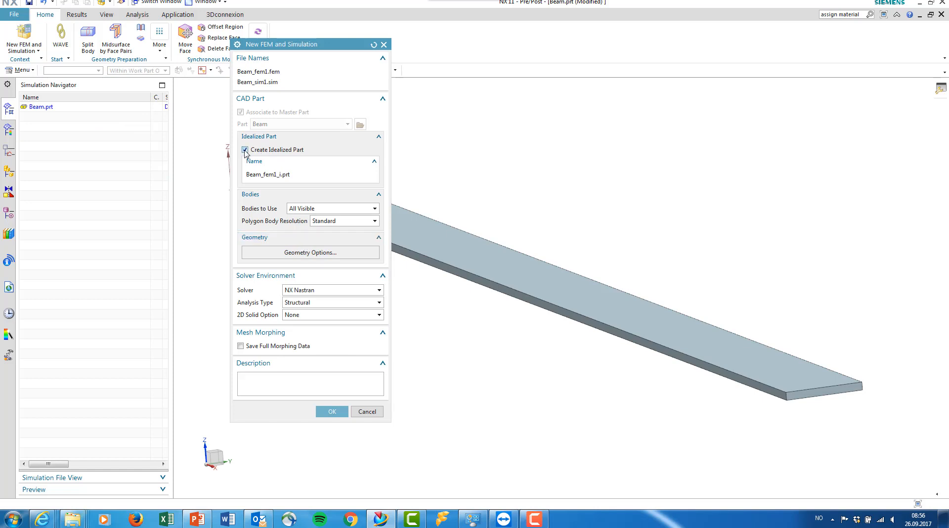
left_click(245, 150)
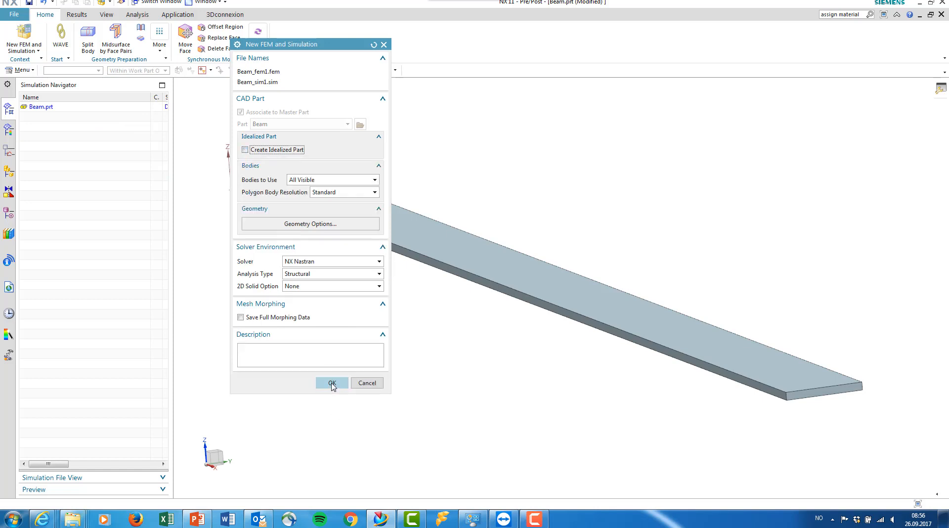
left_click(332, 384)
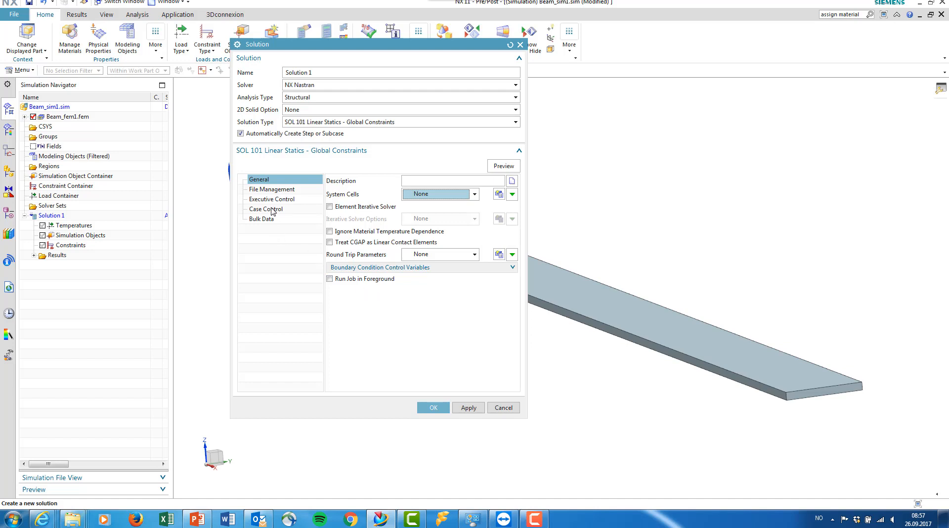
Create a SOL 101 Linear Statics - Global Constraints solution with the force request enabled in its structural output requests.
left_click(273, 211)
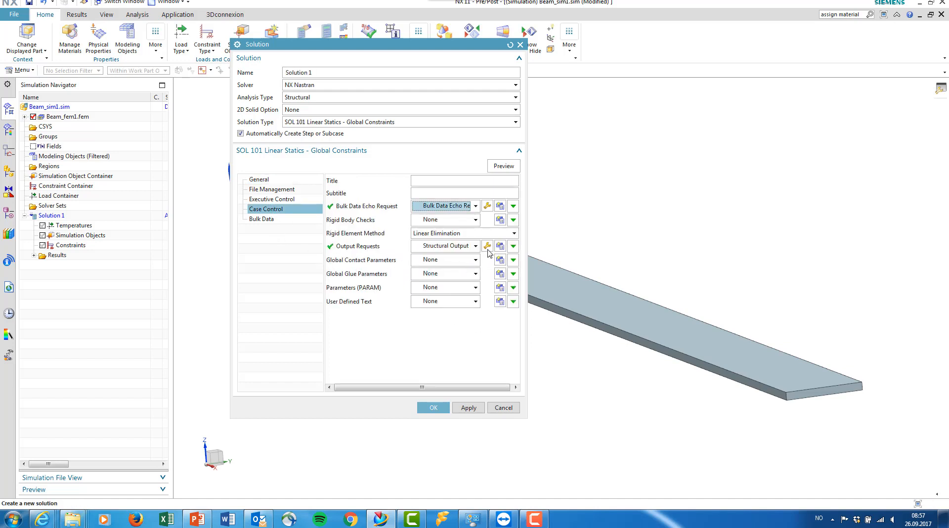
left_click(486, 245)
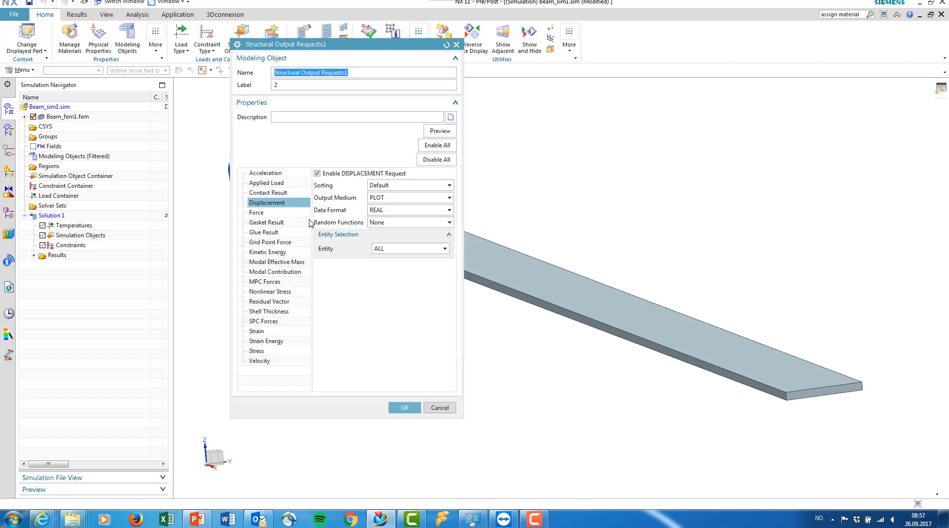
left_click(262, 215)
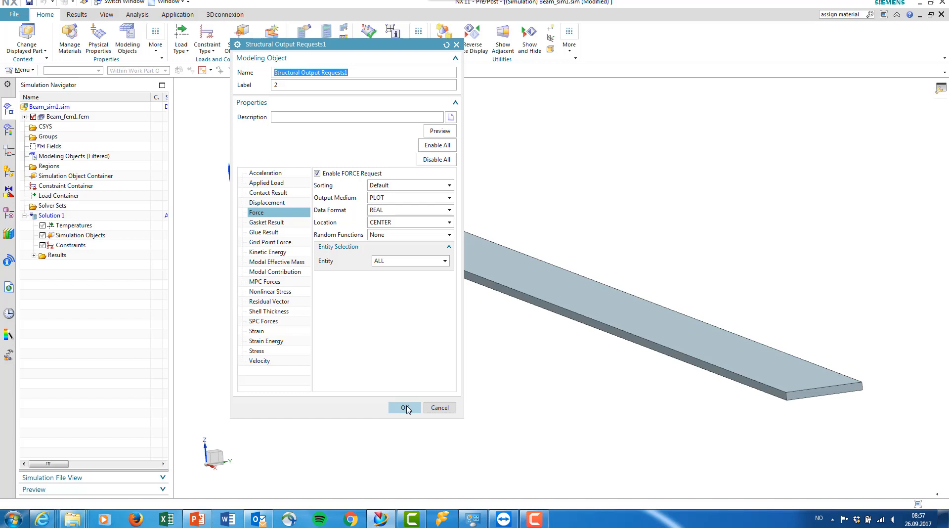
left_click(405, 408)
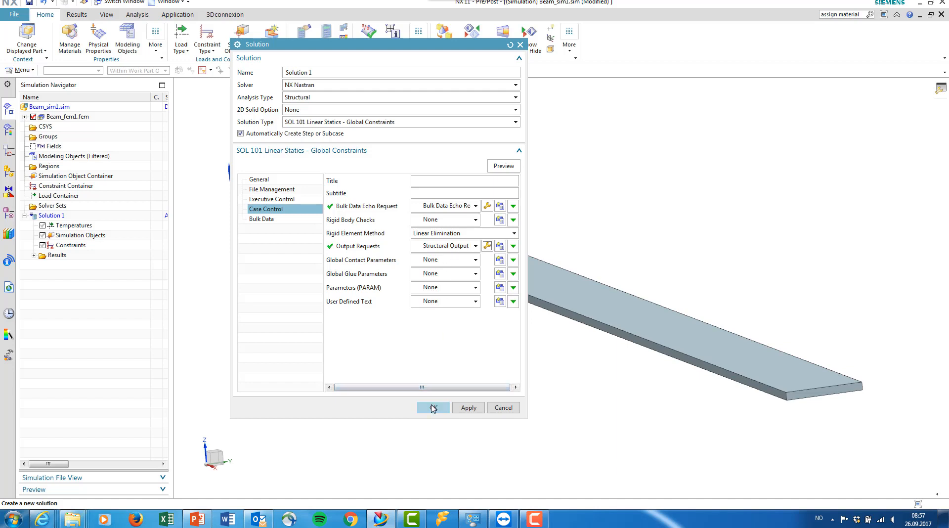
left_click(433, 408)
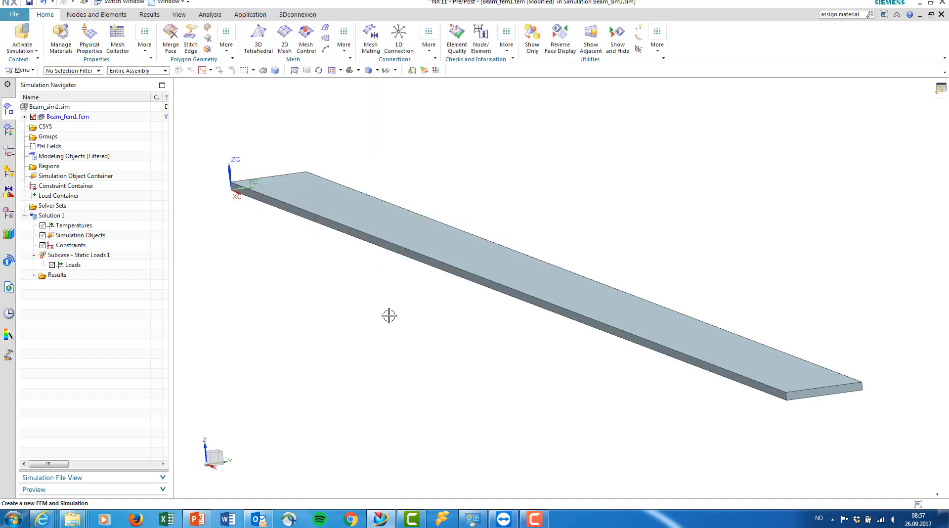
Start a 1D mesh of CBEAM elements in Beam_fem1.fem on the long lower edge of the beam.
left_click(77, 120)
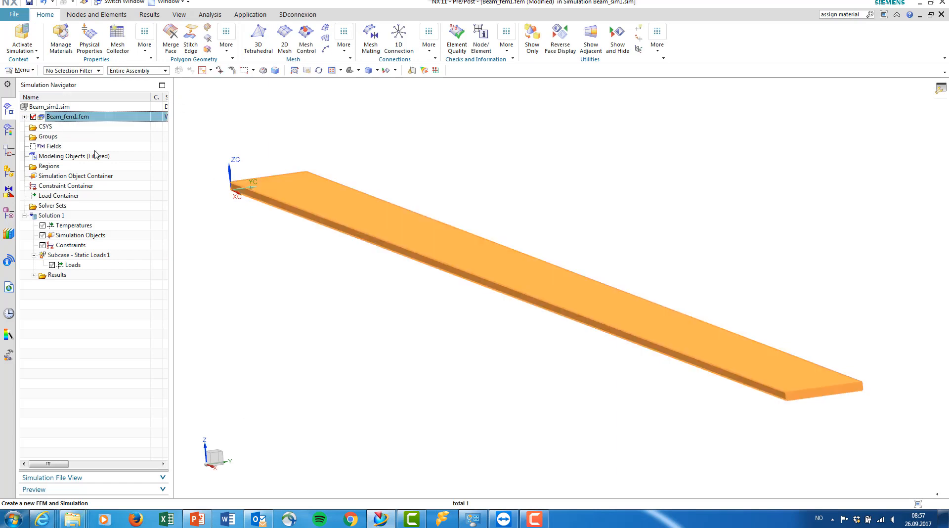
left_click(324, 51)
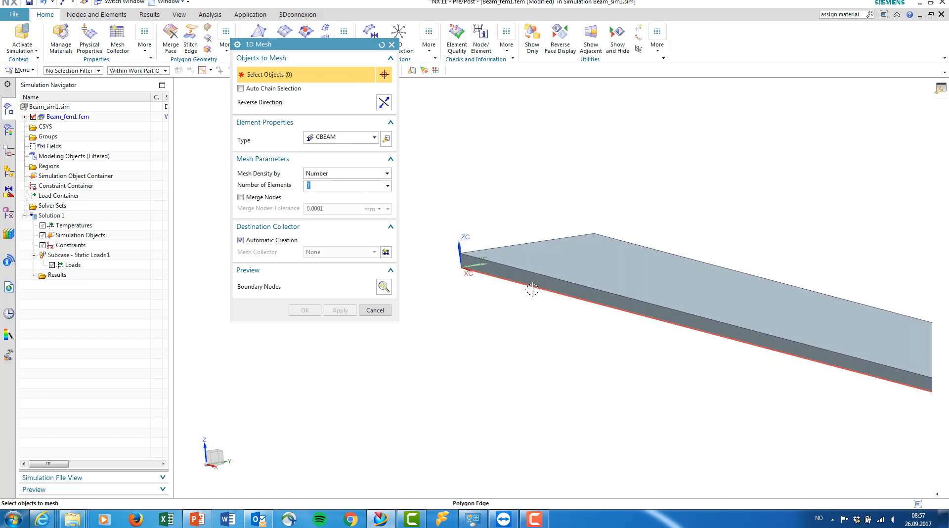
left_click(536, 306)
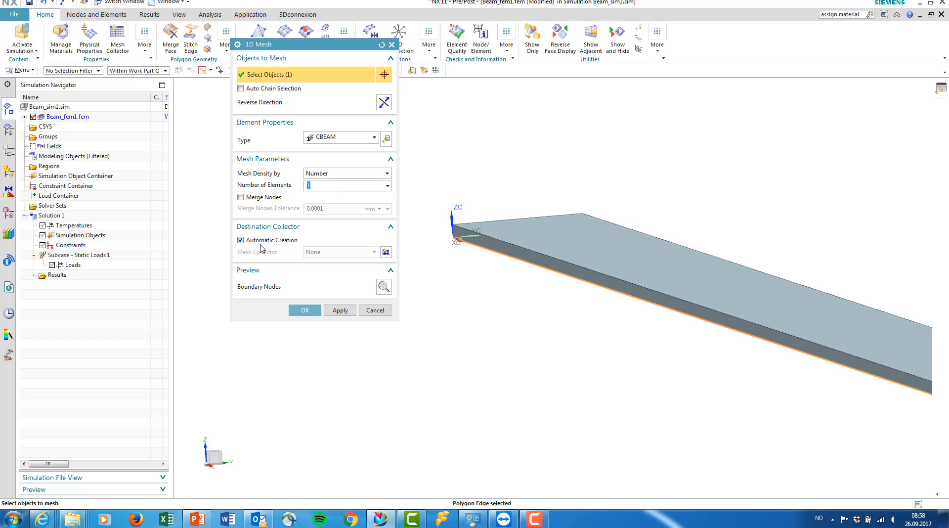
Start a new beam mesh collector for the 1D mesh and create a PBEAML physical property for it.
left_click(385, 253)
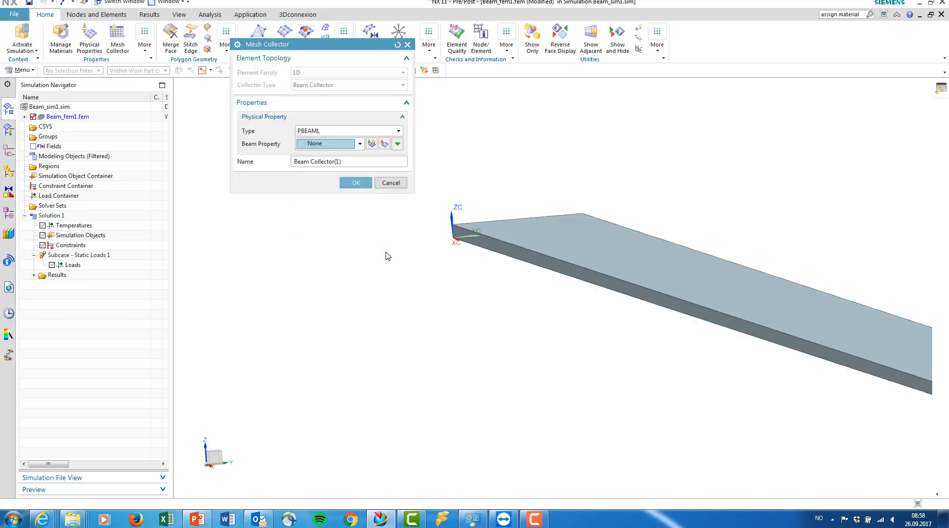
left_click_drag(322, 50, 319, 147)
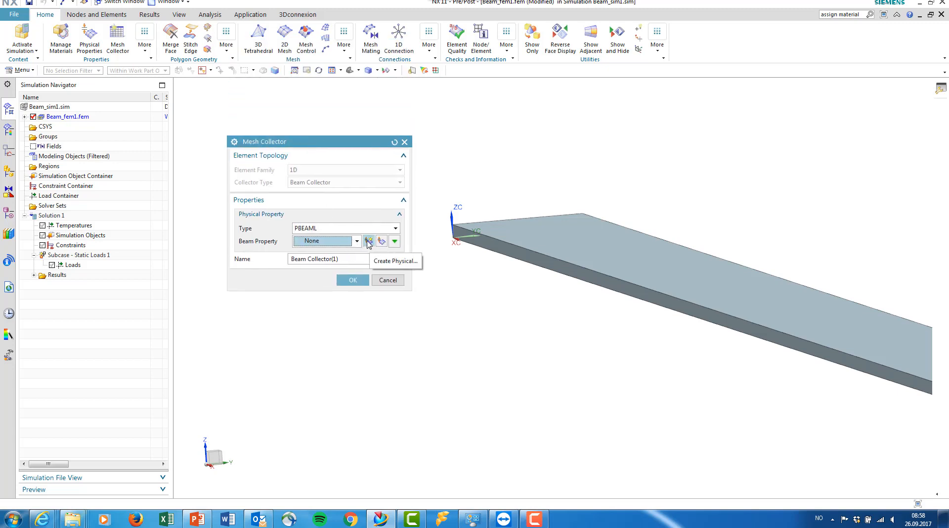
left_click(368, 242)
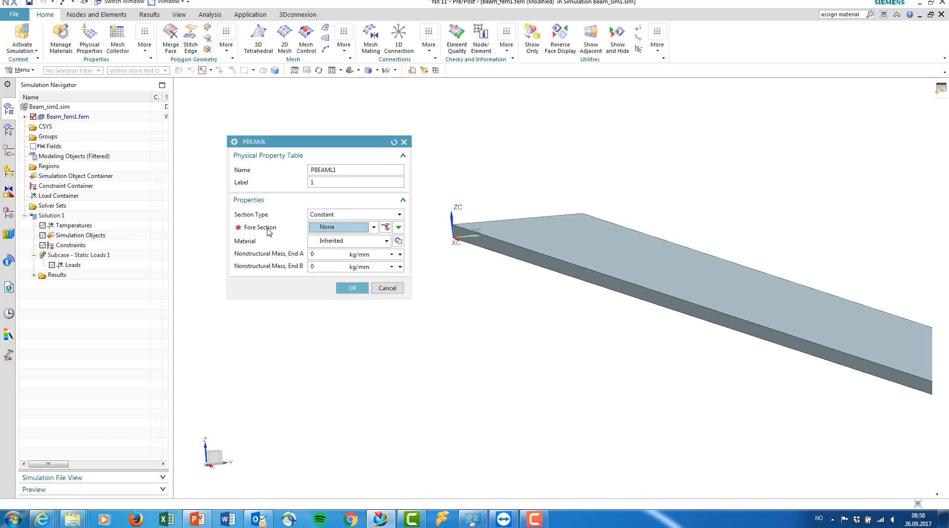
Create a BAR beam section named BAR(100x10) for the fore section, with DIM1 100 mm and DIM2 10 mm.
left_click(385, 229)
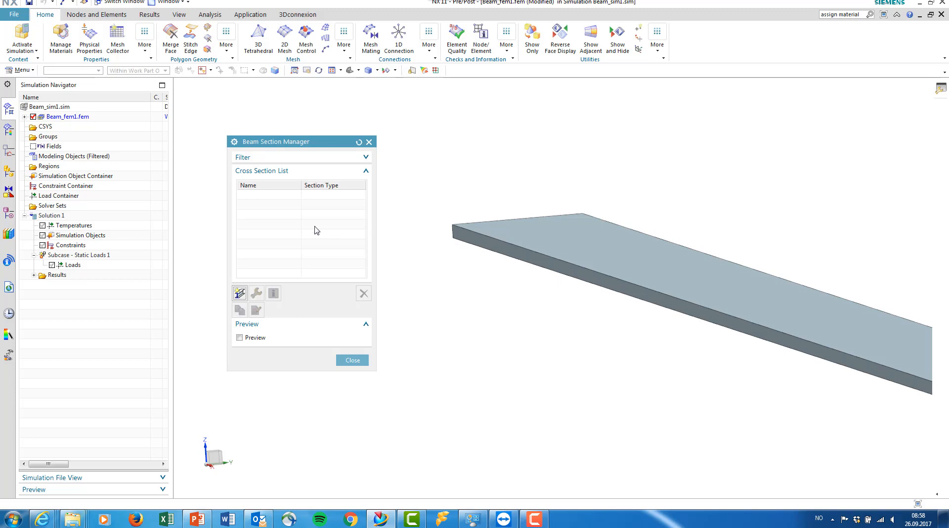
left_click(240, 293)
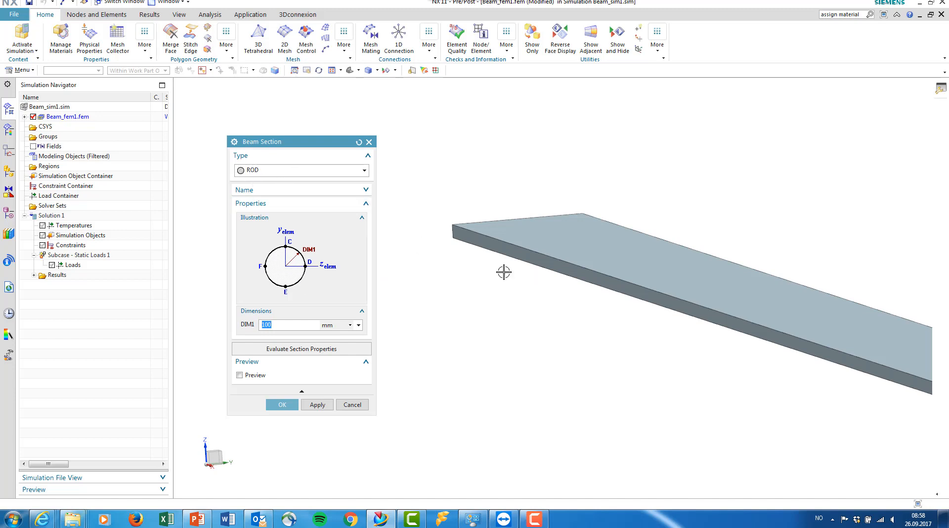
left_click(323, 174)
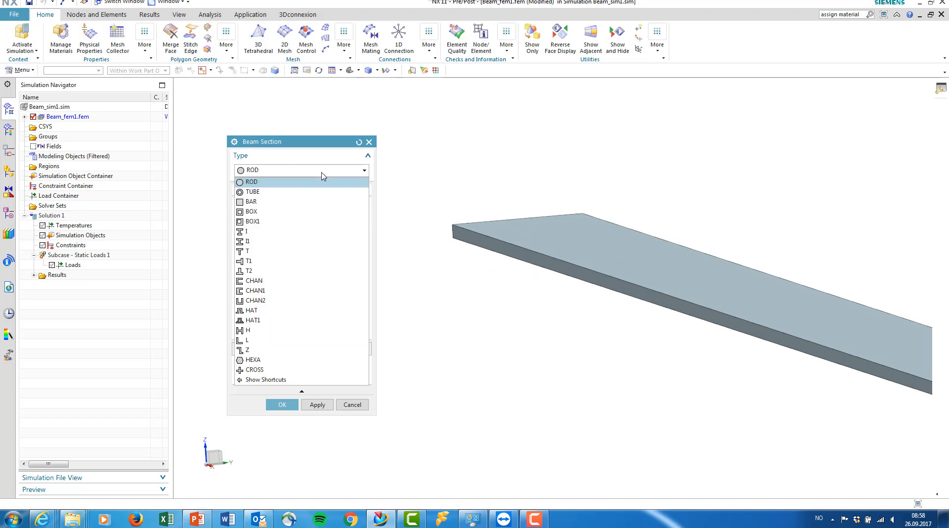
left_click(276, 203)
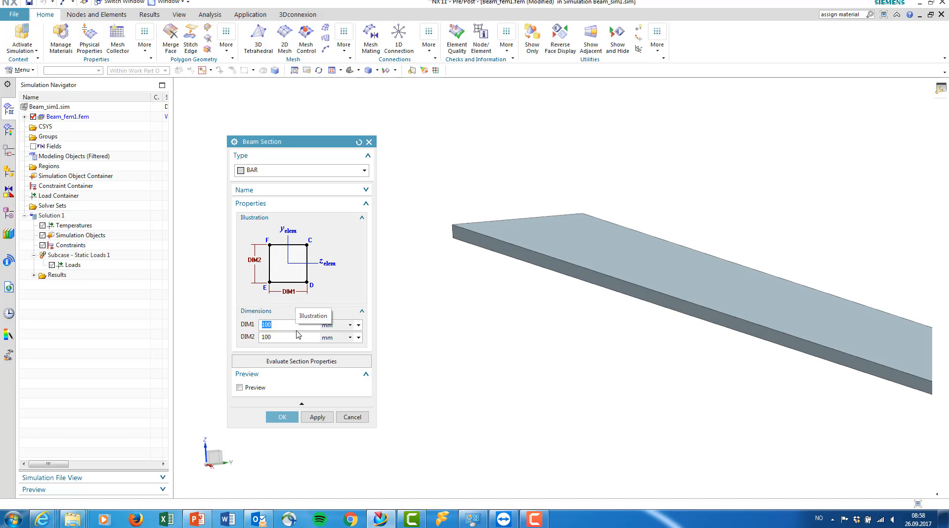
left_click(281, 325)
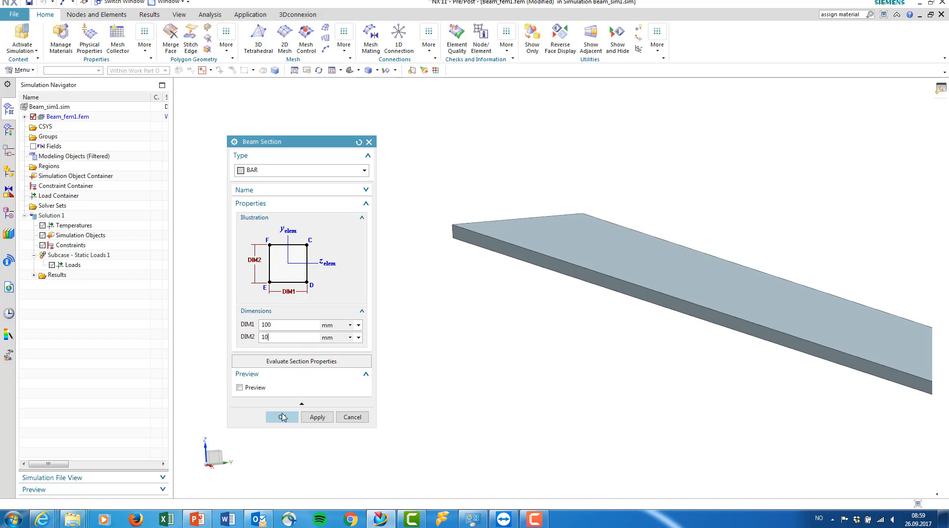
left_click(324, 190)
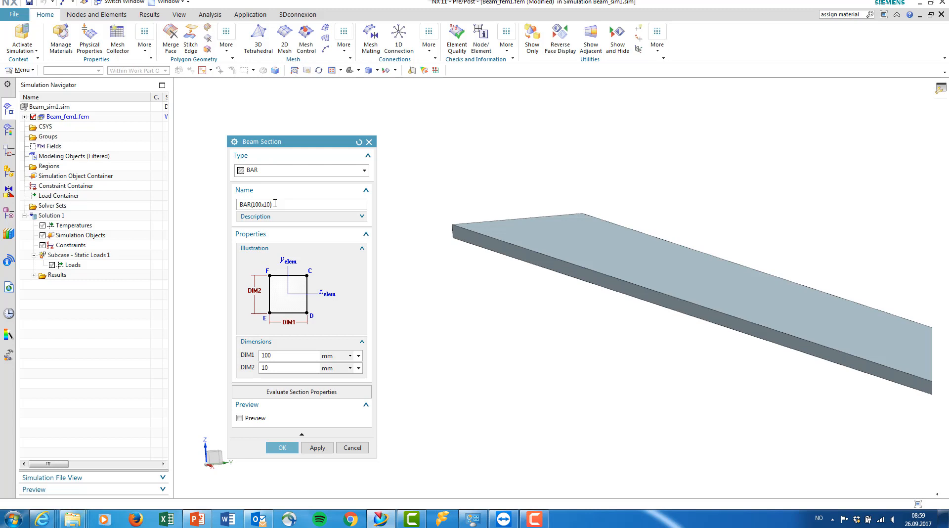
Check the BAR(100x10) section in an enlarged cross-section preview and accept it as the fore section of the PBEAML property.
left_click(241, 418)
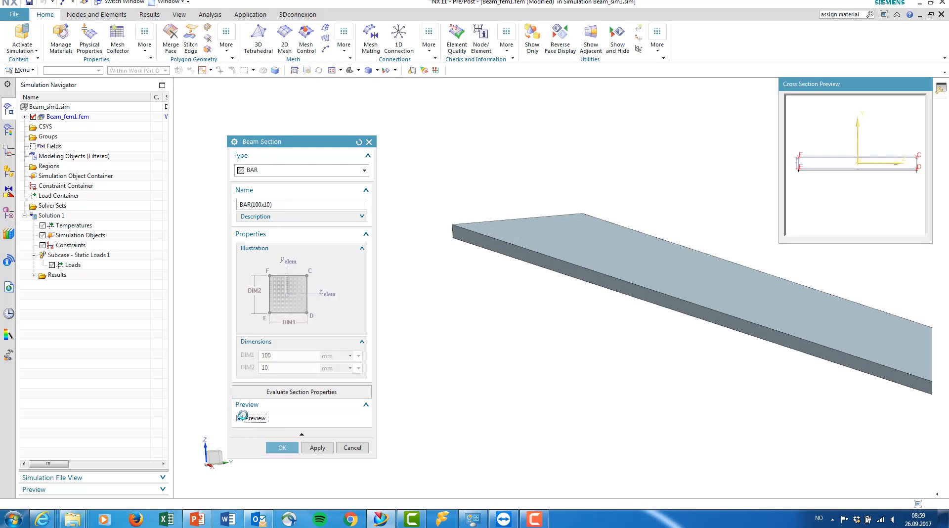
left_click_drag(846, 87, 553, 132)
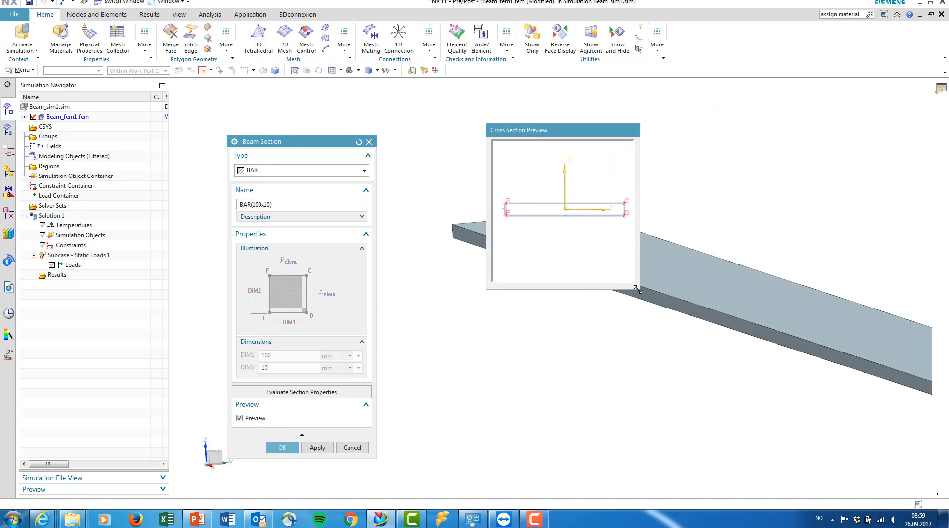
left_click_drag(643, 292, 726, 399)
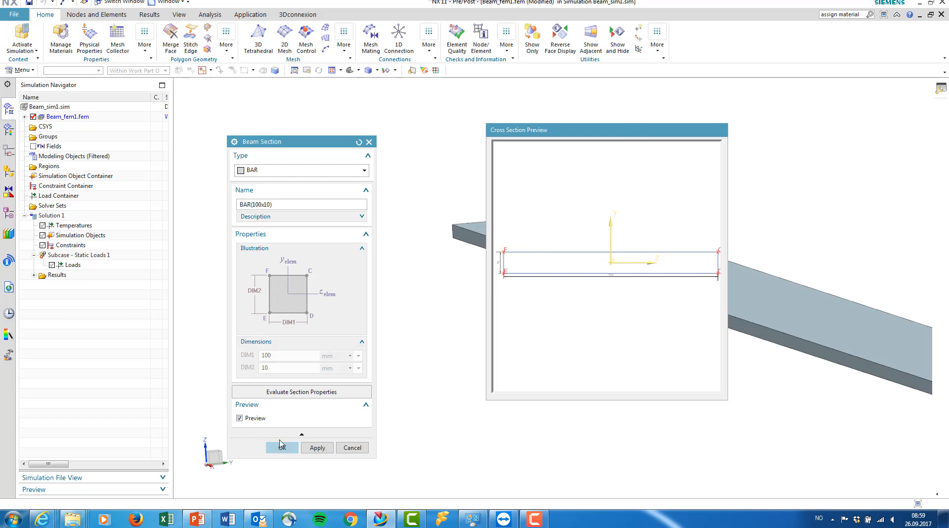
left_click(239, 418)
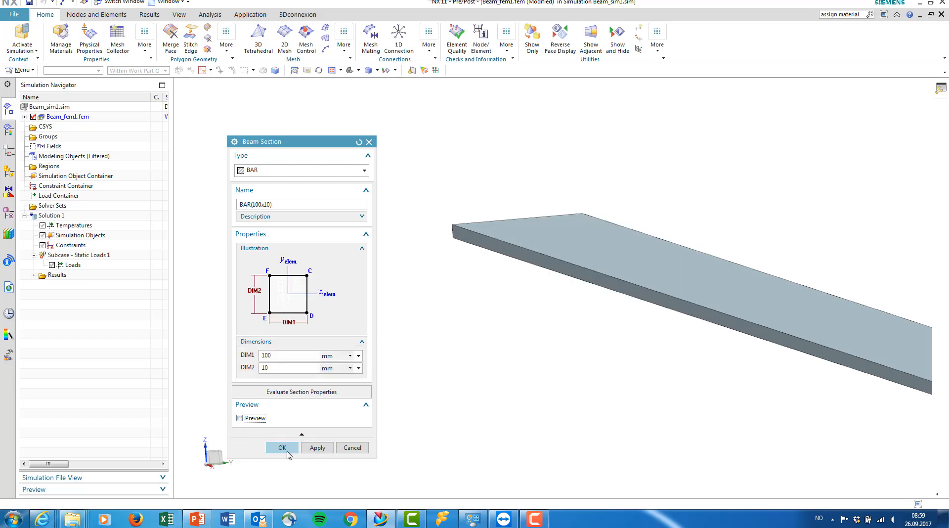
left_click(283, 448)
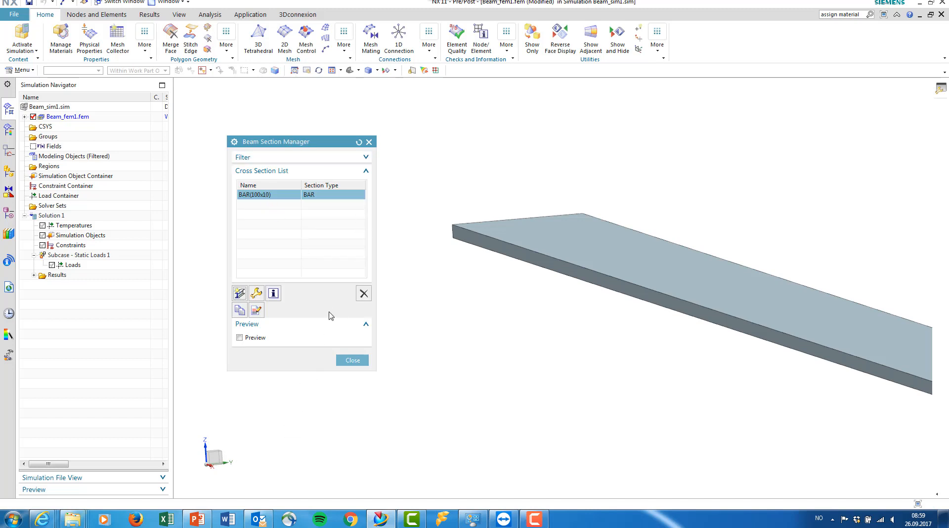
left_click(350, 359)
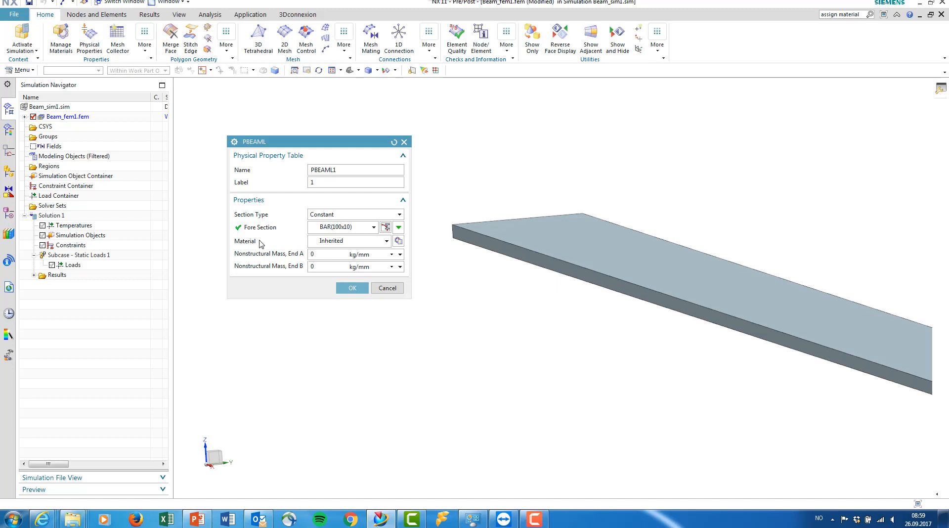
Set the PBEAML material to Inherited and accept the physical property.
left_click(387, 242)
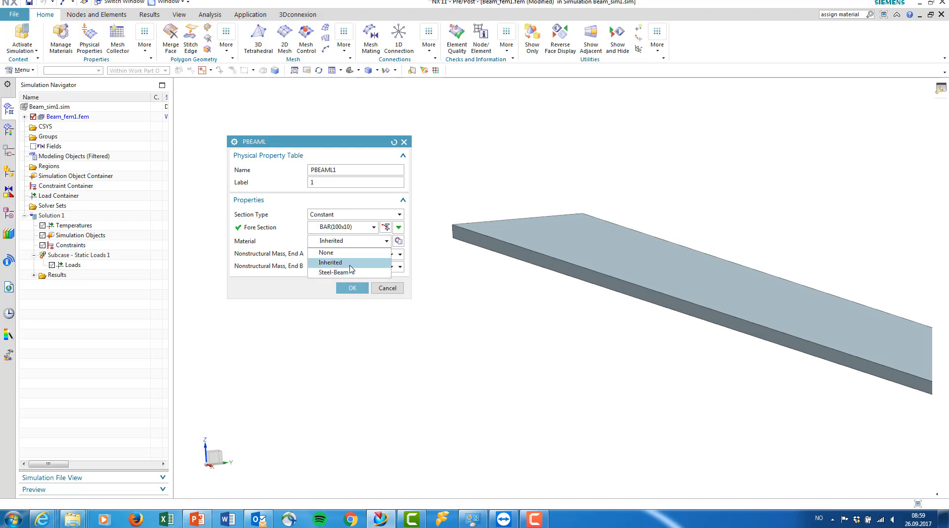
left_click(350, 265)
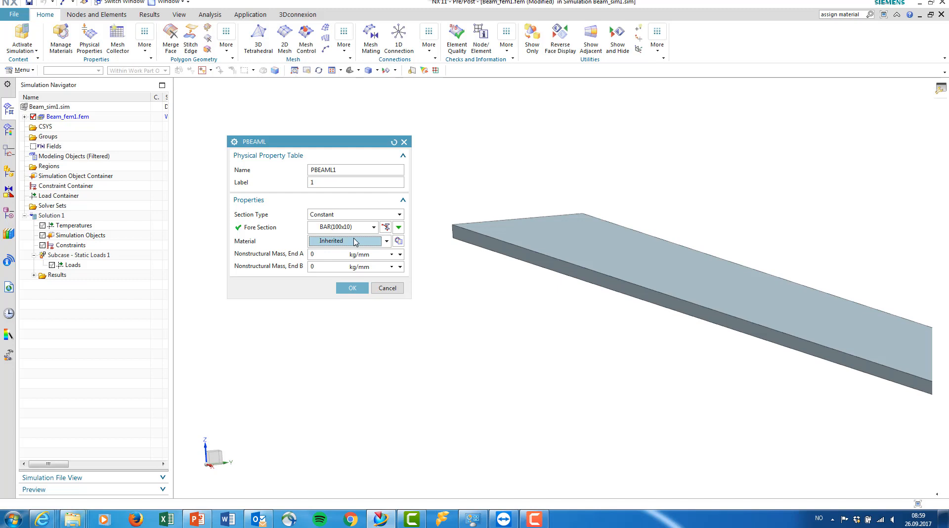
left_click(360, 289)
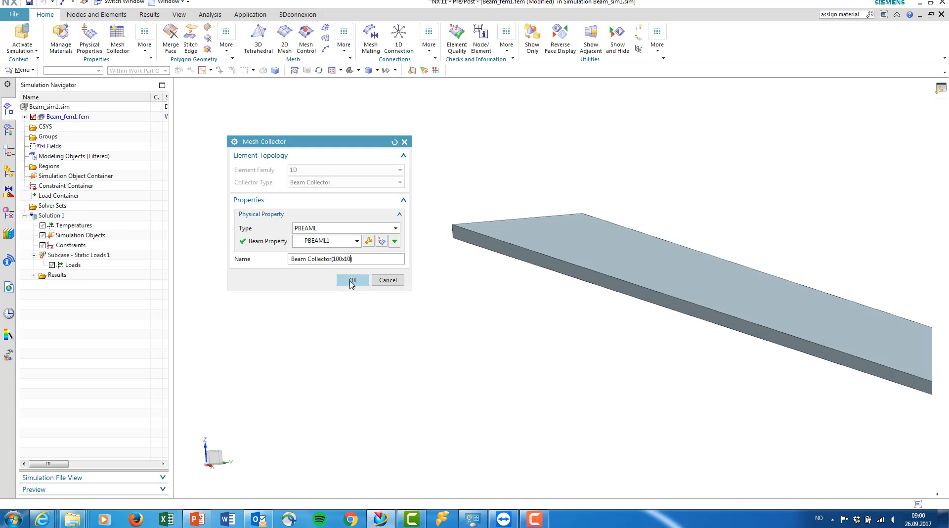
Name the collector Beam Collector(100x10) with PBEAML1 as its beam property, and generate the CBEAM mesh with 1 element.
left_click(357, 242)
left_click(356, 241)
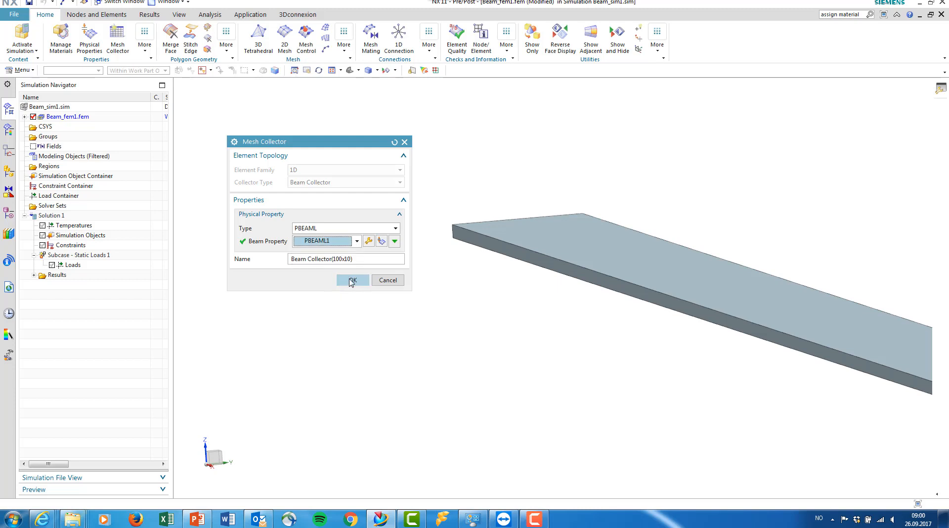
left_click(352, 280)
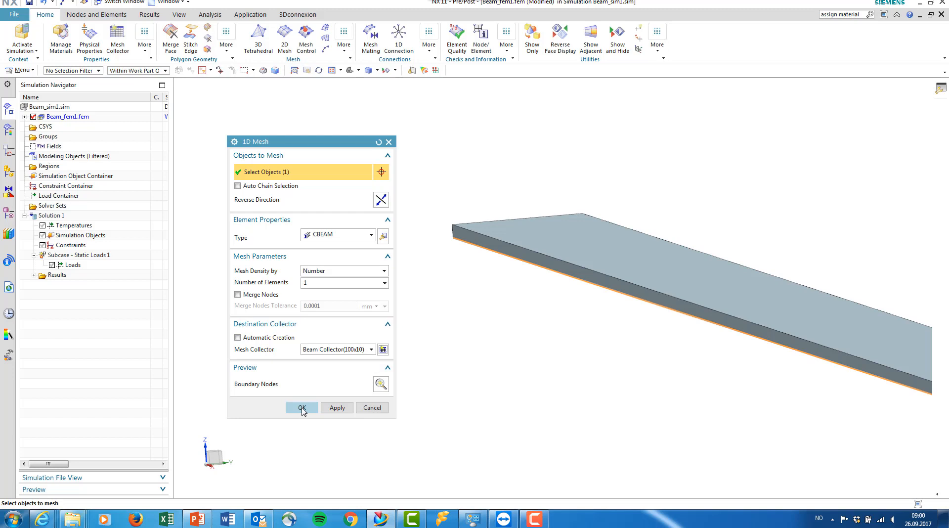
left_click(302, 410)
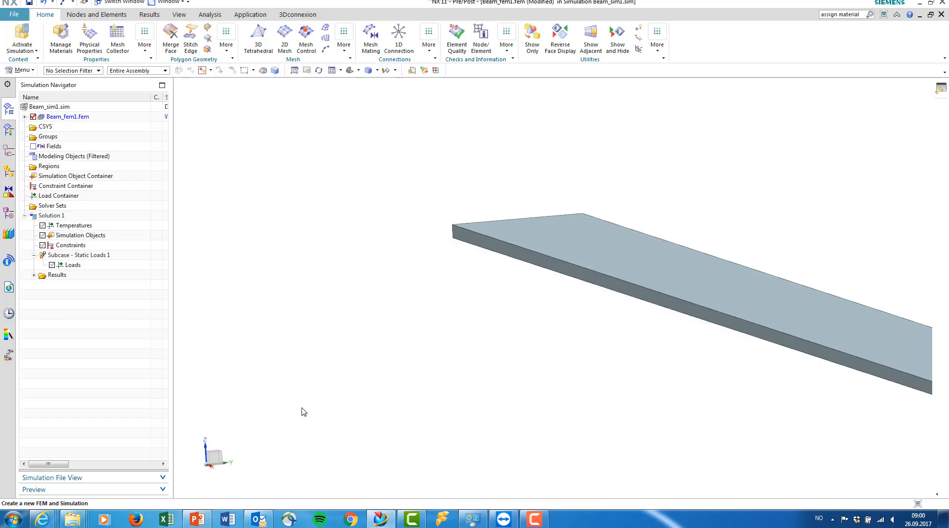
Set the display section of the 1D mesh in Beam Collector(100x10) to Solid.
key("ctrl+f")
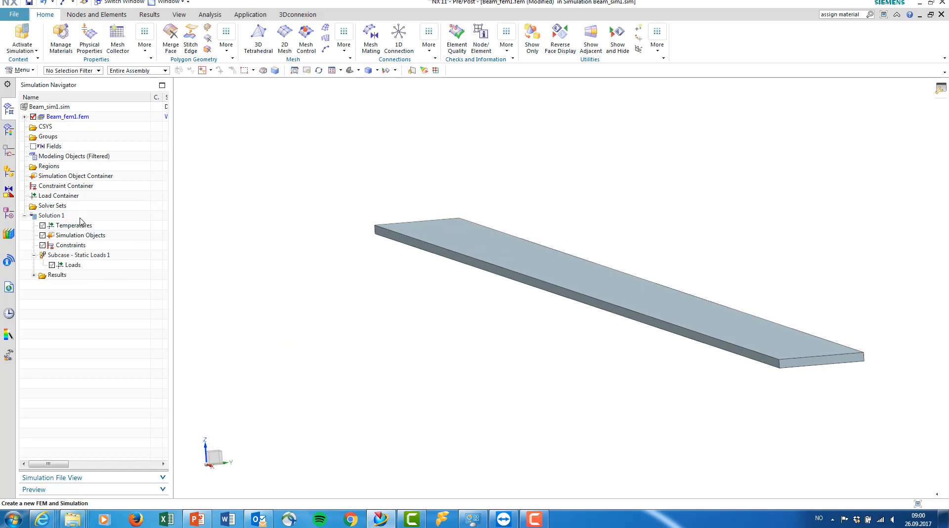
left_click(24, 118)
left_click(34, 156)
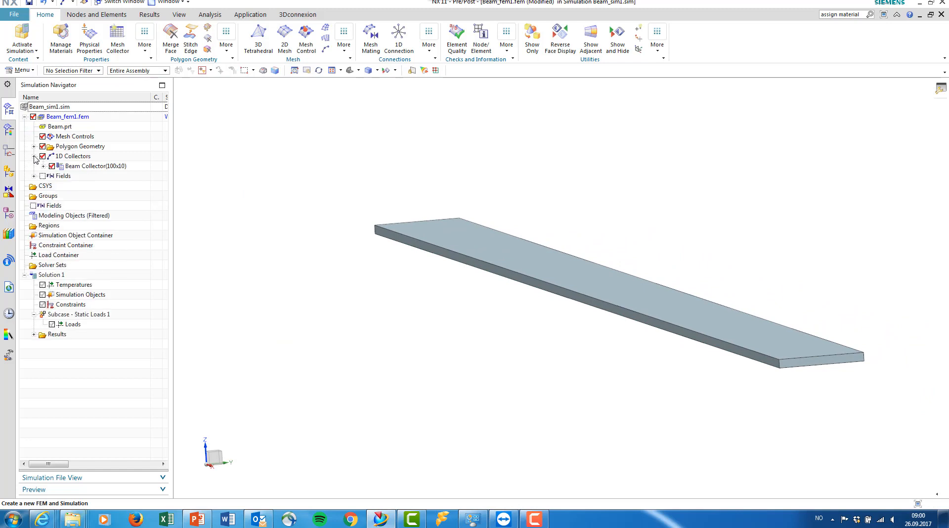
left_click(44, 166)
right_click(92, 178)
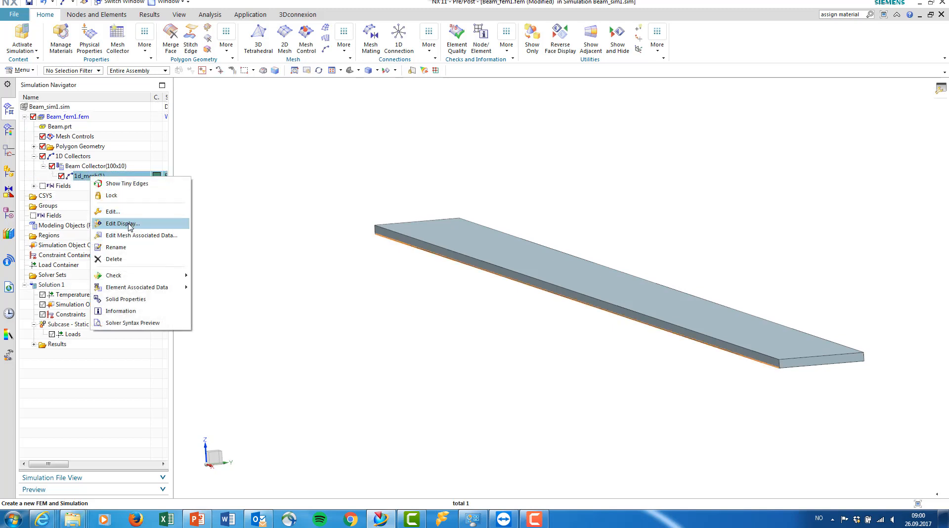
left_click(122, 223)
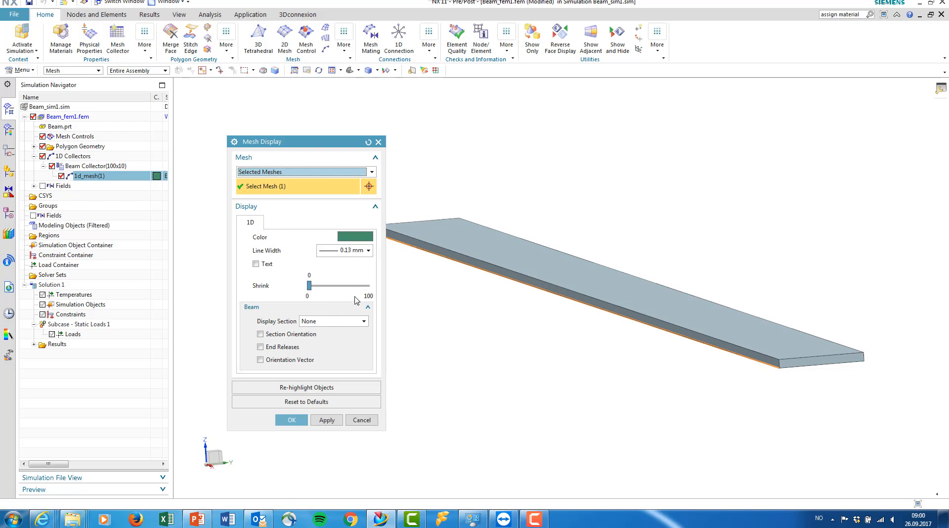
left_click(357, 322)
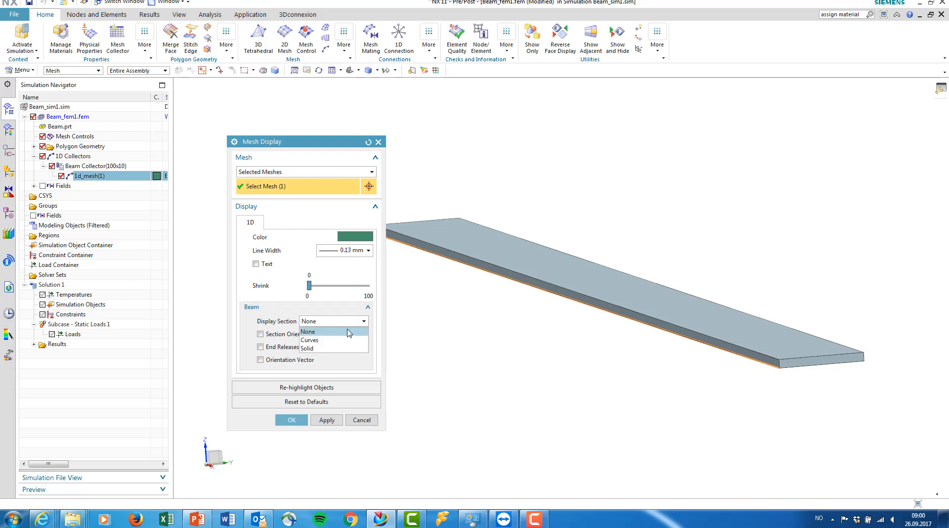
left_click(327, 348)
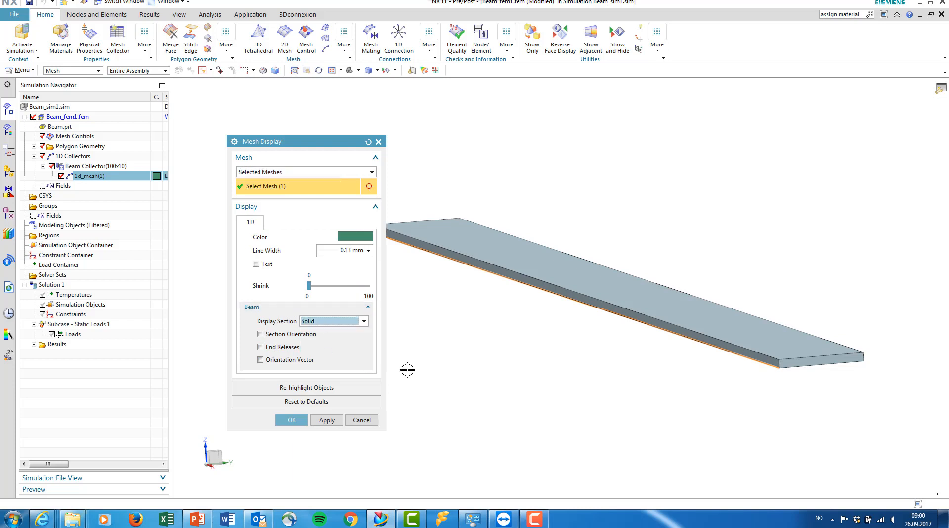
left_click(325, 421)
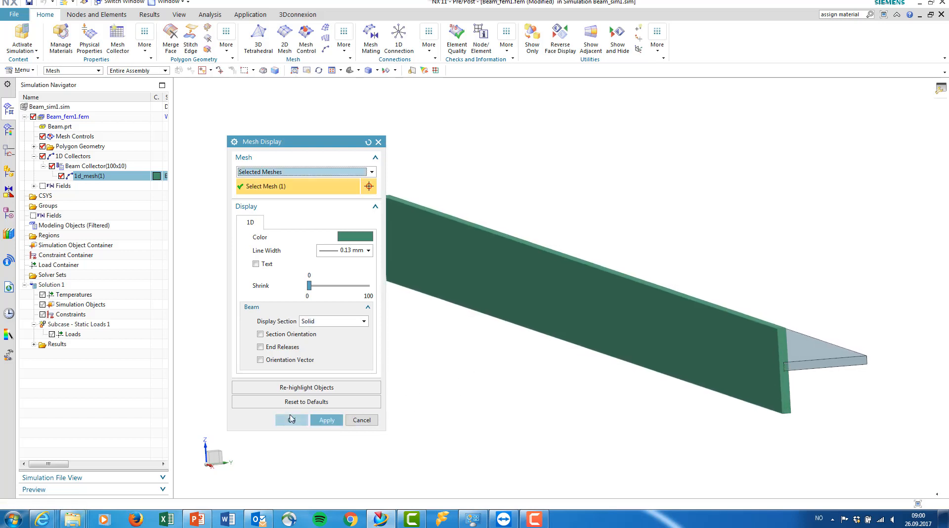
left_click(292, 420)
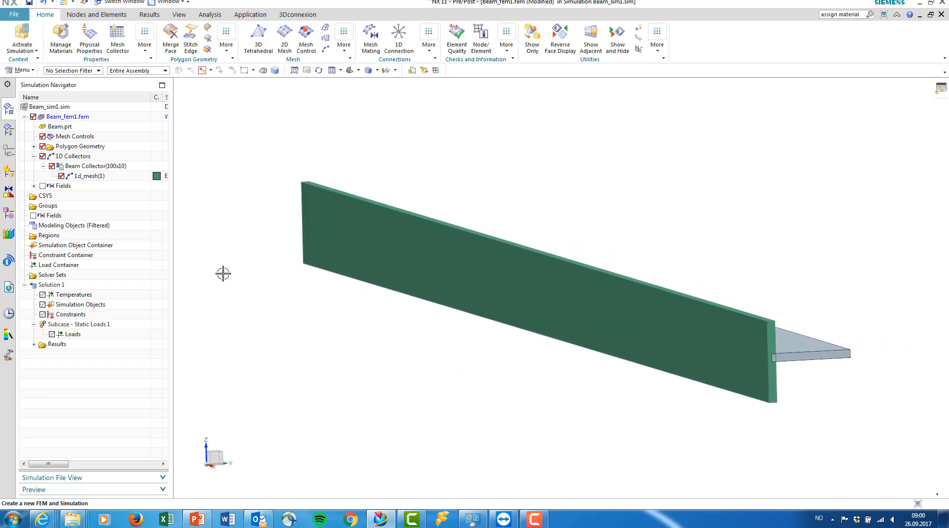
Orient the 1D mesh's section Y axis along the short vertical edge at the beam's end in its mesh associated data.
right_click(102, 177)
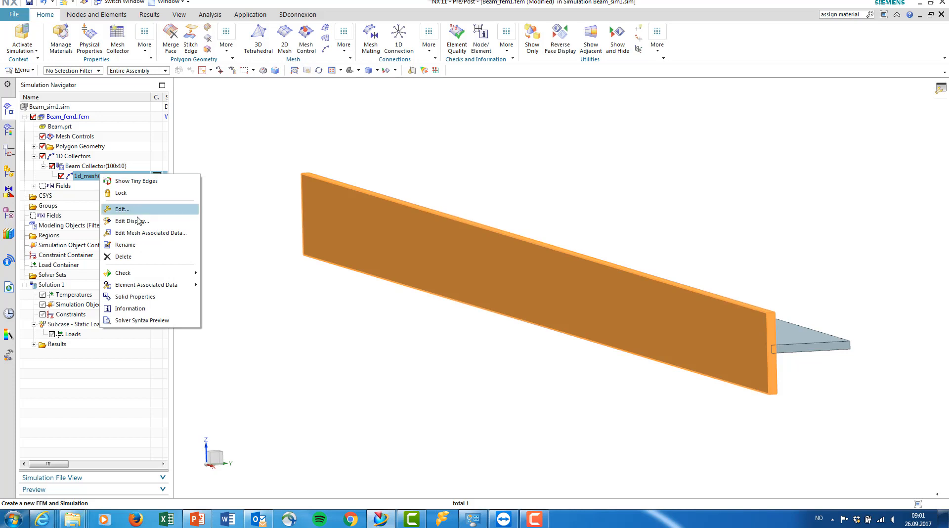
left_click(140, 237)
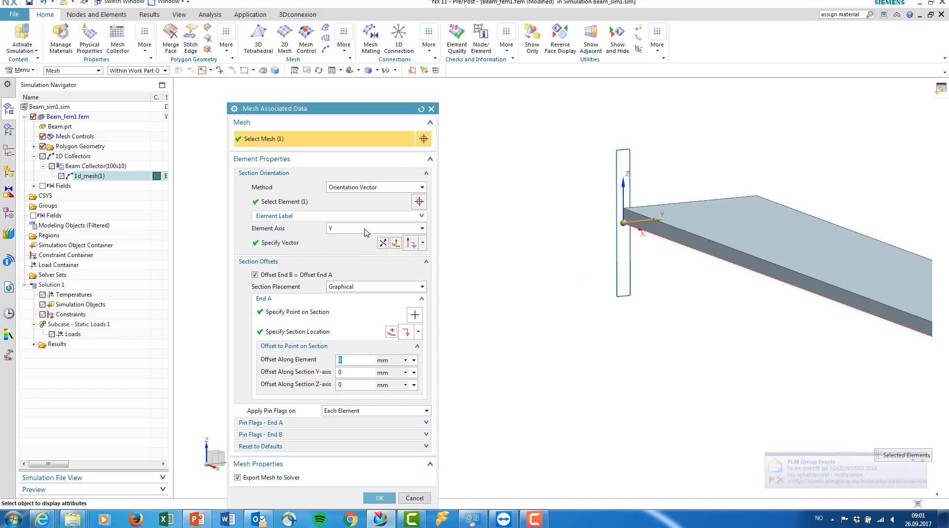
left_click(423, 245)
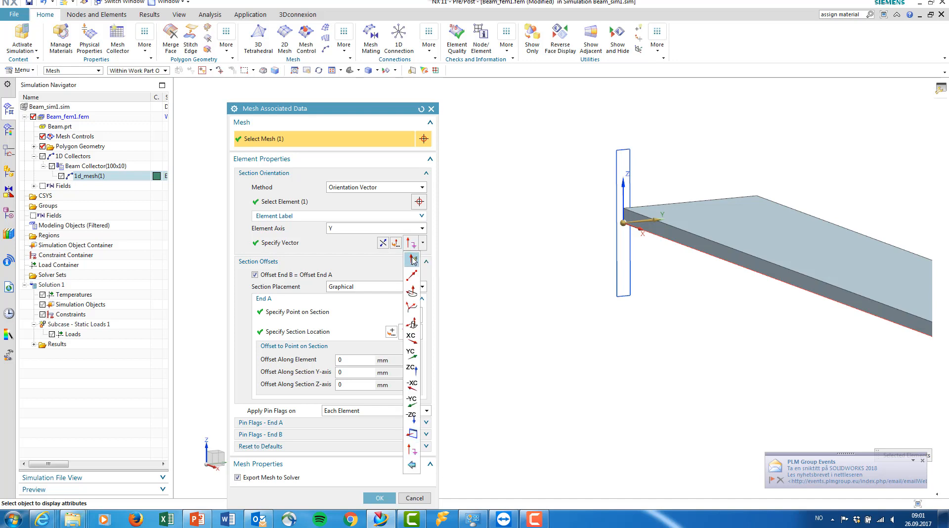
left_click(414, 242)
scroll(650, 204, "up", 5)
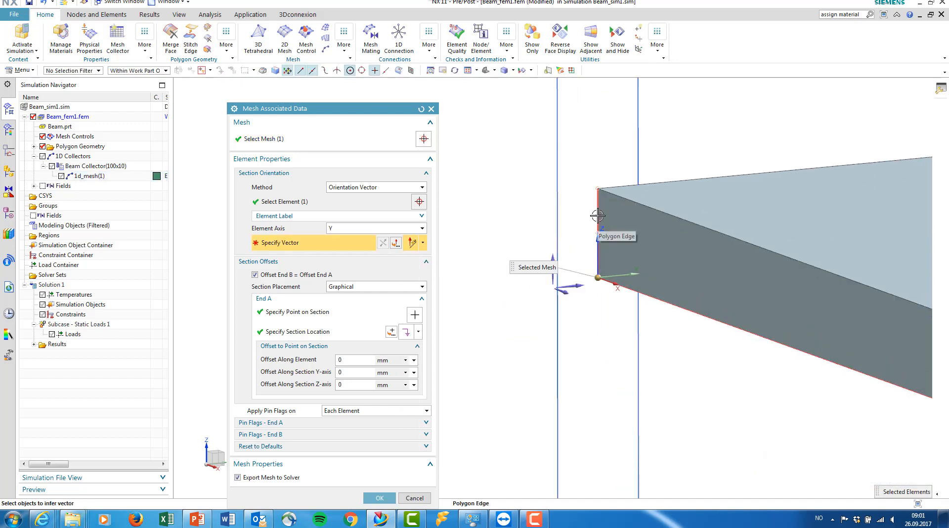
left_click(598, 214)
scroll(590, 316, "down", 5)
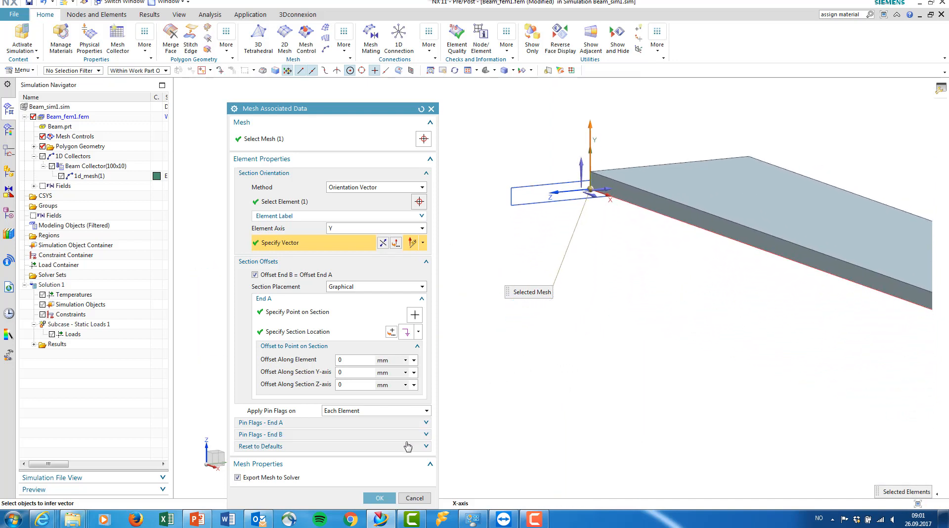
left_click(380, 498)
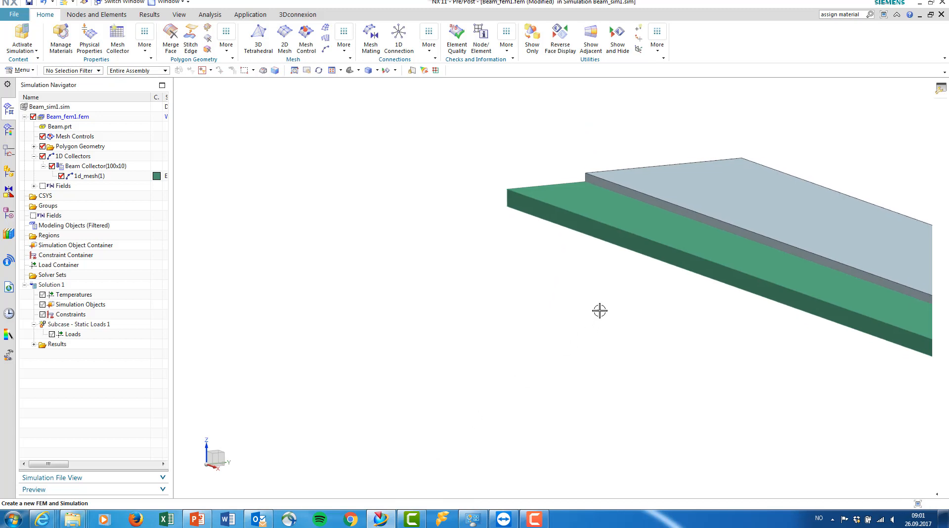
Hide the polygon geometry of Beam_fem1.fem and select the simulation file Beam_sim1.sim.
scroll(593, 290, "down", 5)
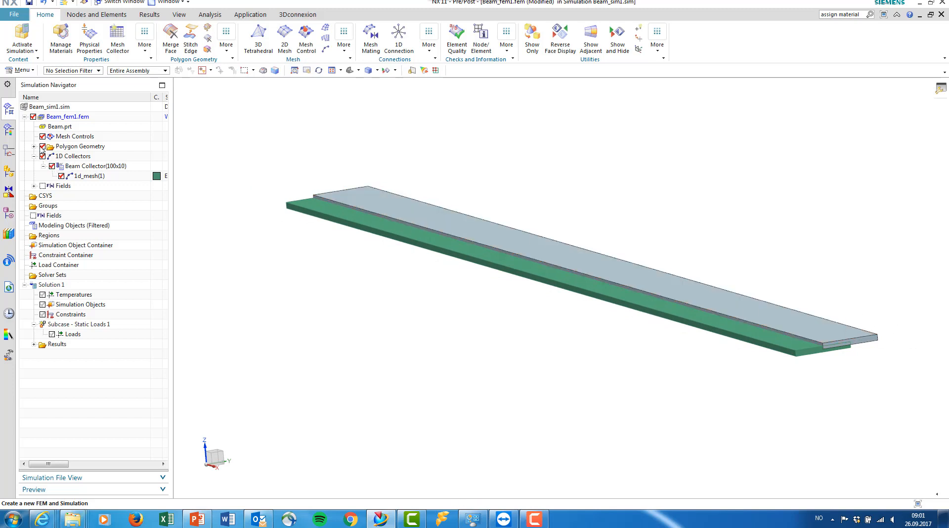
left_click(43, 147)
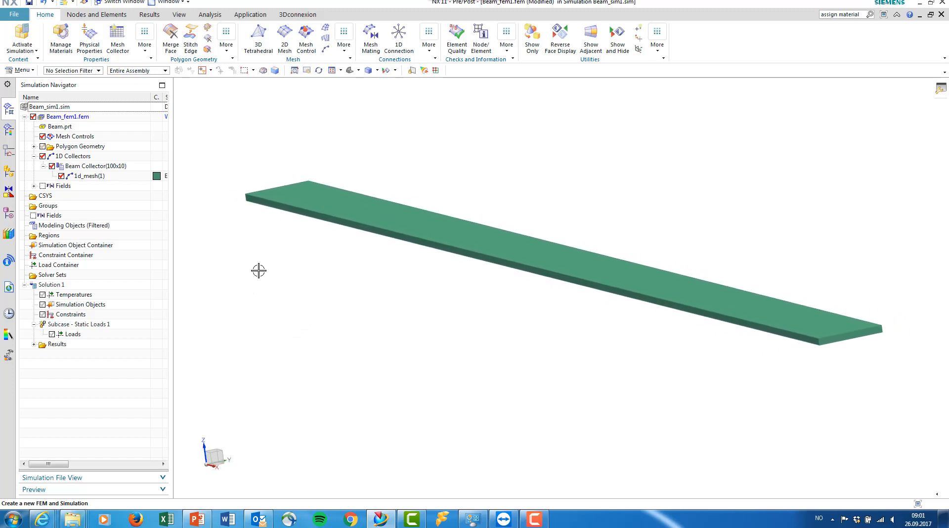
left_click(72, 109)
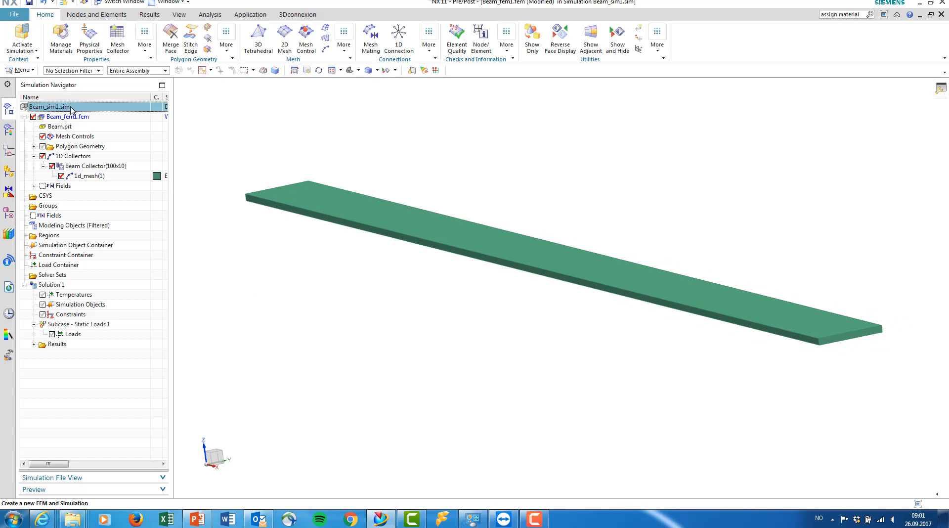
Make the simulation file Beam_sim1.sim the work part.
right_click(76, 109)
left_click(116, 113)
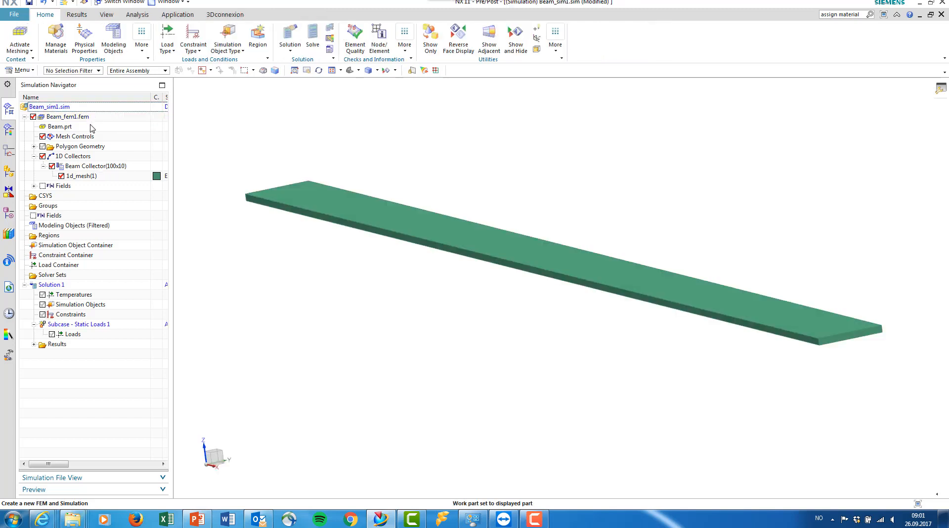
middle_click_drag(539, 330, 488, 358)
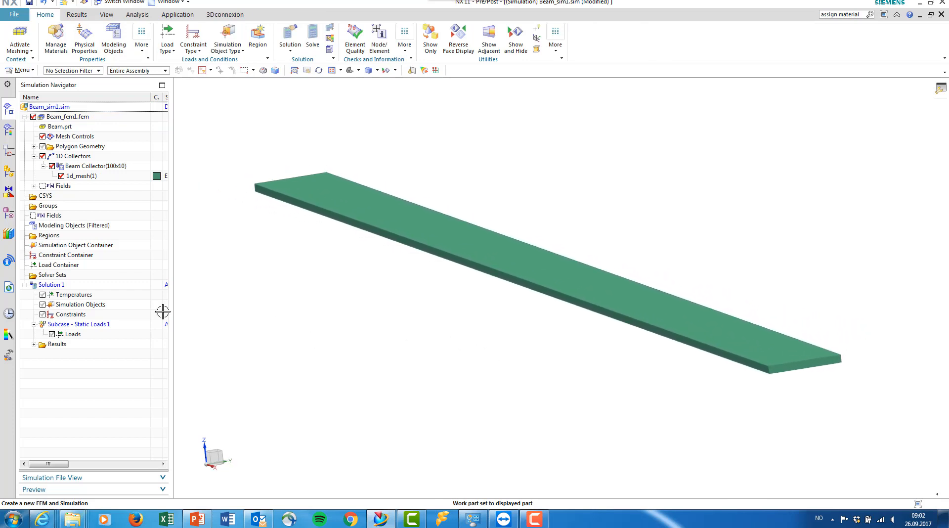
Add a Fixed Constraint to Solution 1 on the centre node at the beam's far end.
right_click(71, 315)
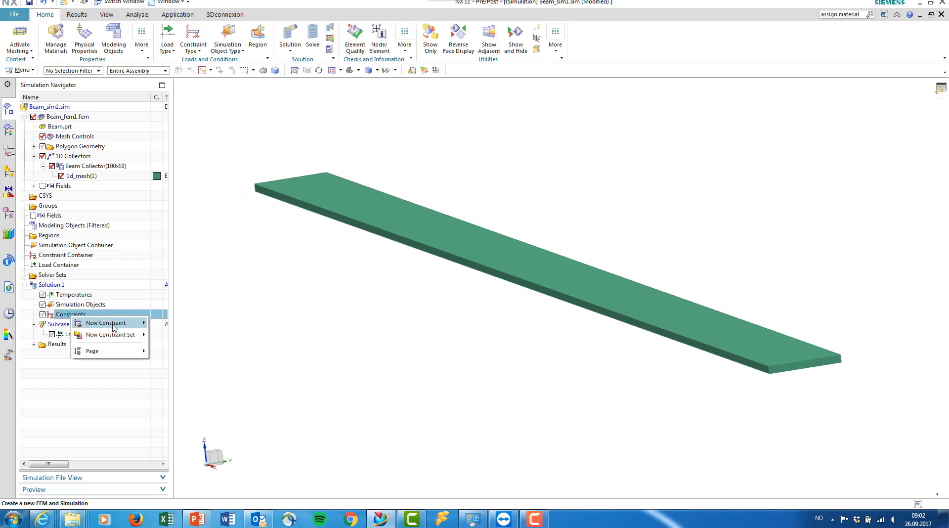
mouse_move(113, 325)
left_click(183, 348)
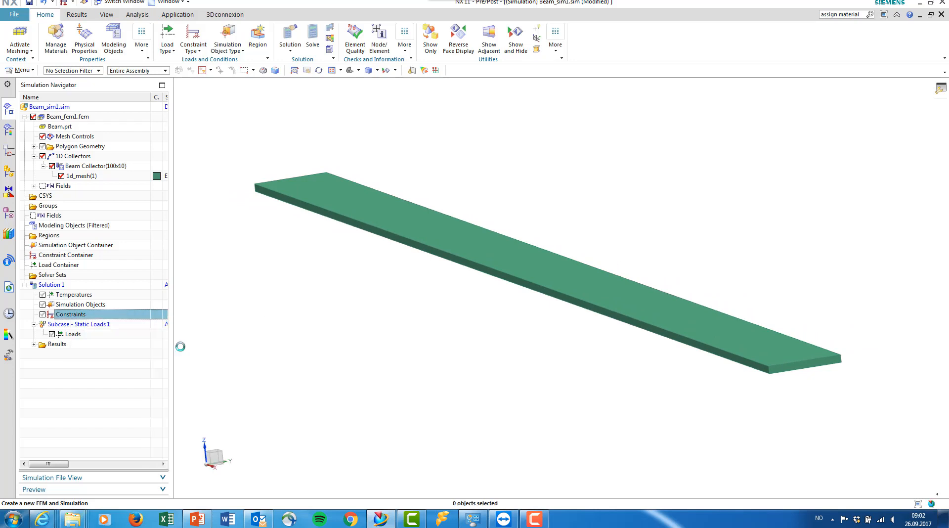
middle_click_drag(366, 304, 558, 399)
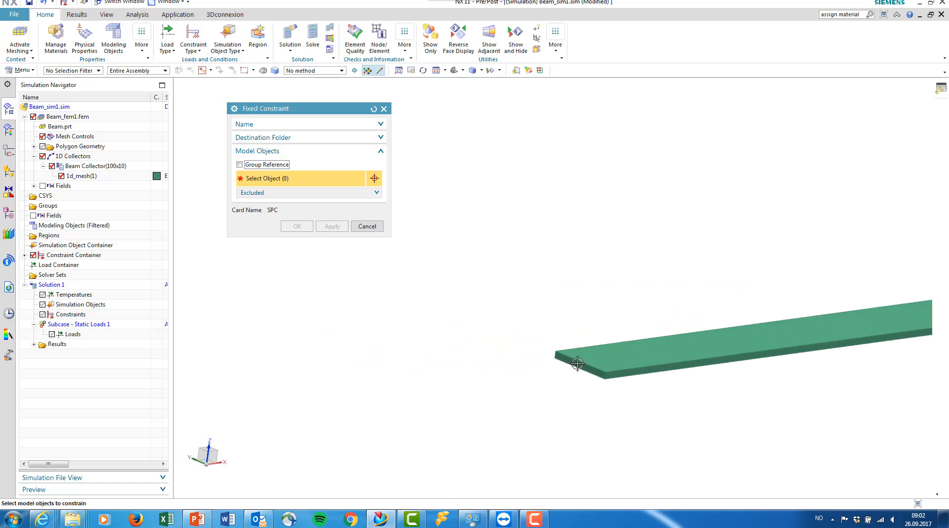
left_click(583, 366)
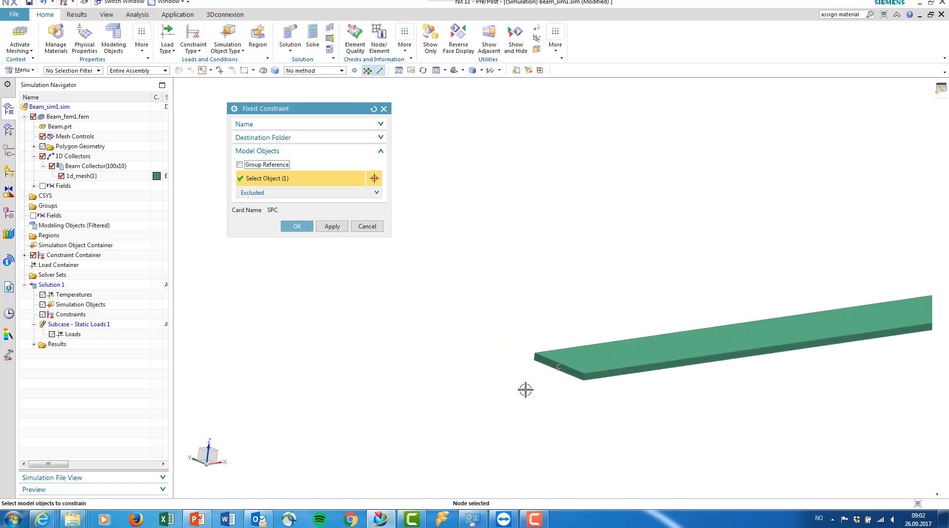
left_click(297, 226)
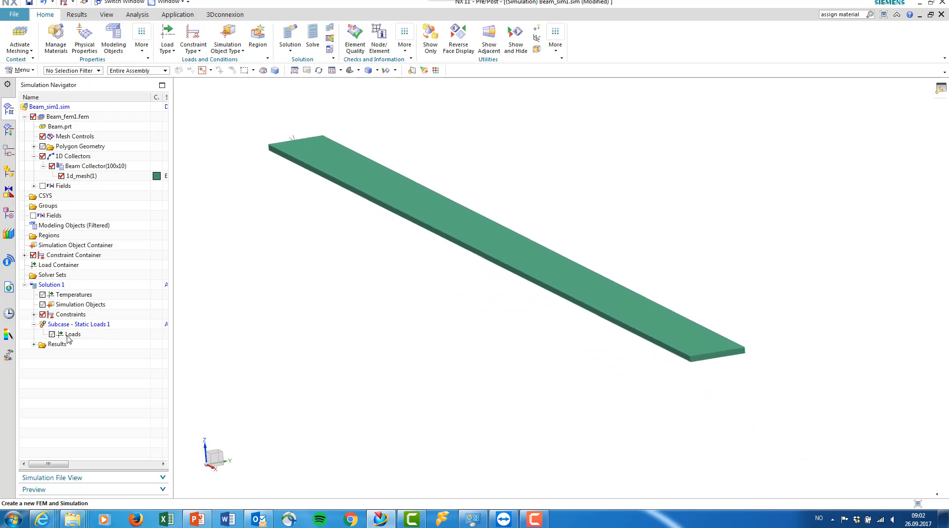
Apply a 50 N force along the positive ZC axis to the node at the beam's free end in Static Loads 1.
right_click(67, 335)
mouse_move(98, 341)
left_click(156, 348)
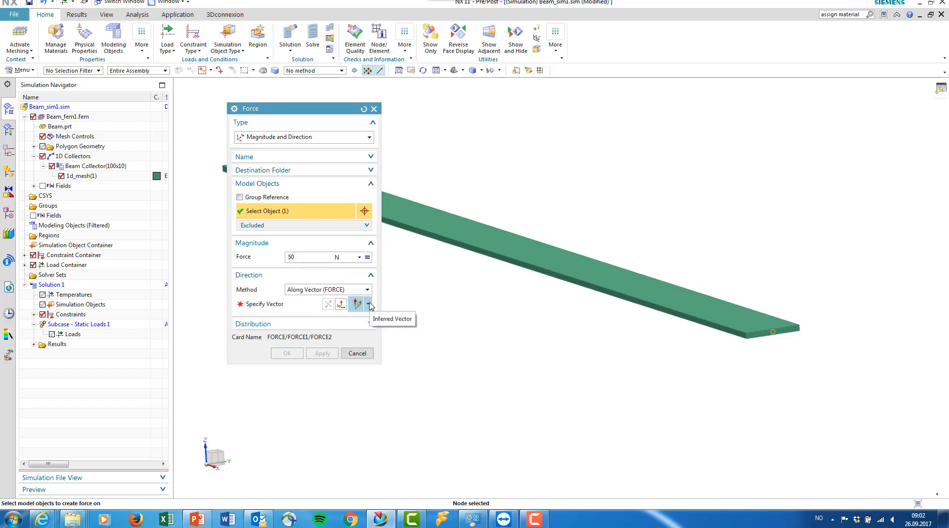
left_click(370, 305)
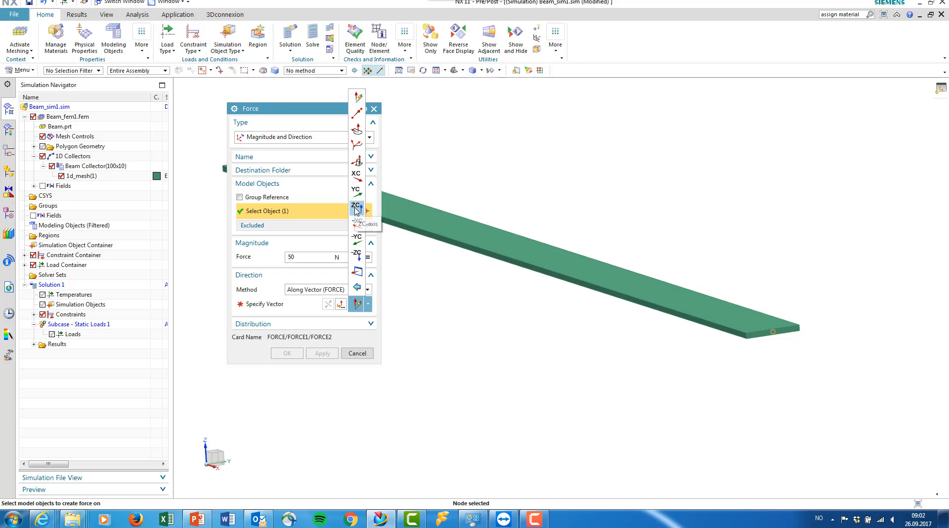
left_click(355, 209)
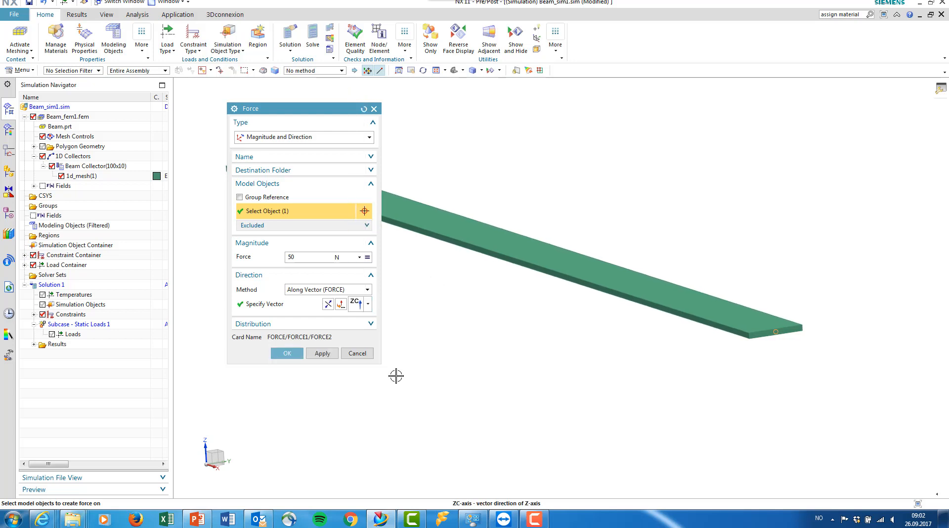
left_click(320, 354)
left_click(358, 354)
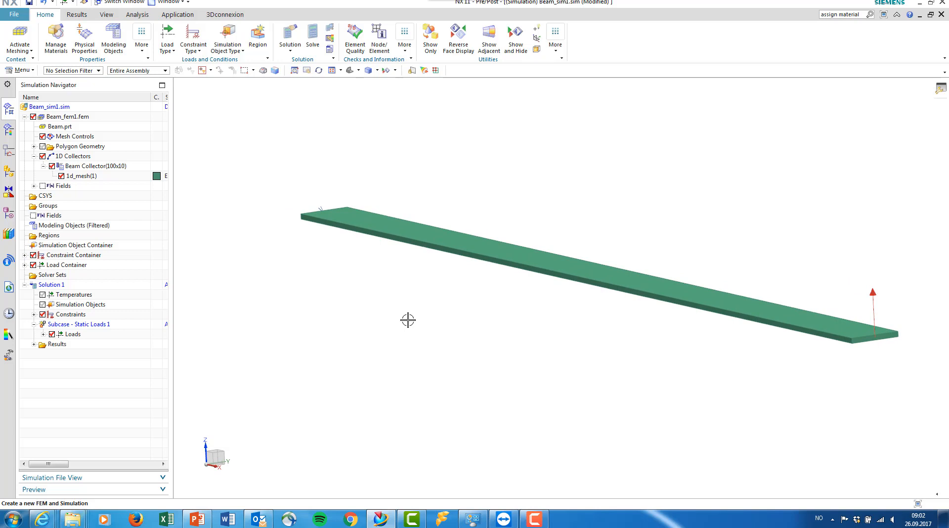
Solve Solution 1 with the model setup check enabled.
left_click(76, 285)
right_click(75, 286)
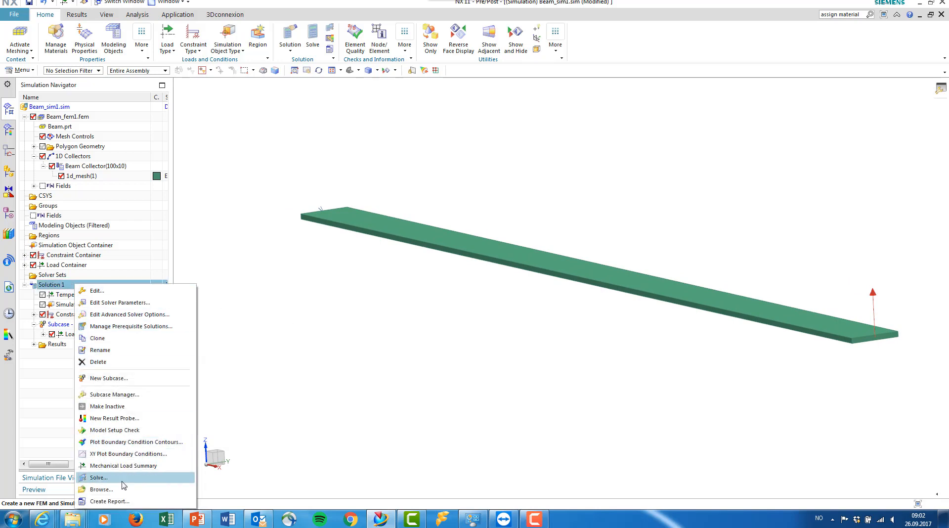
left_click(121, 478)
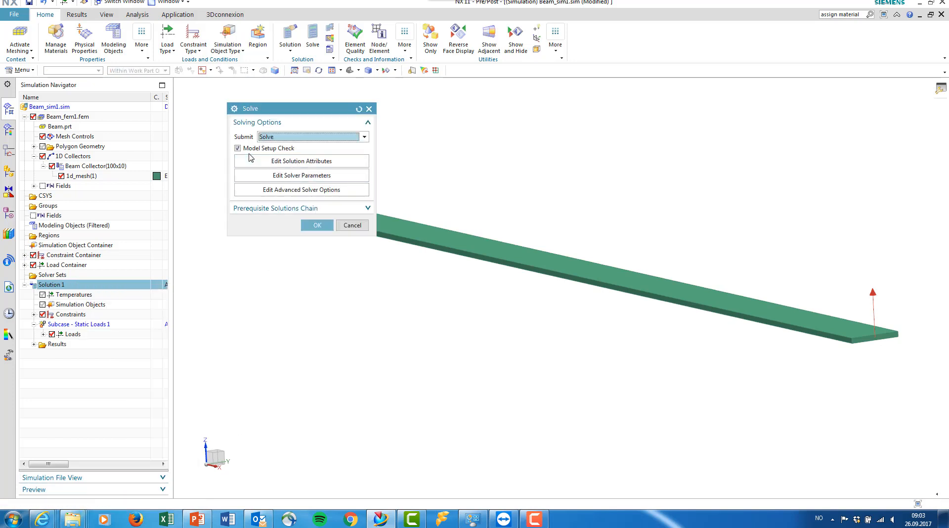
left_click(316, 225)
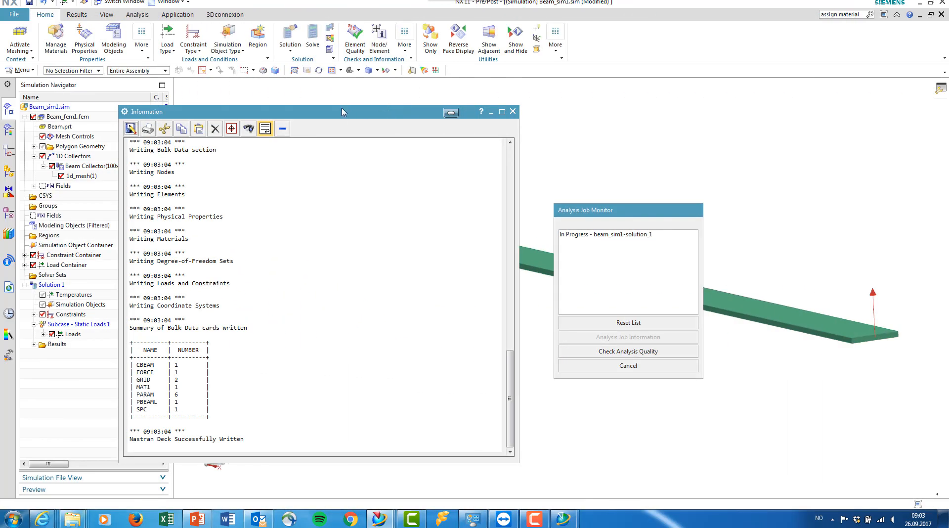
Check the analysis job information of beam_sim1-solution_1 for errors or warnings, and close the information and job monitor windows.
left_click_drag(339, 113, 332, 90)
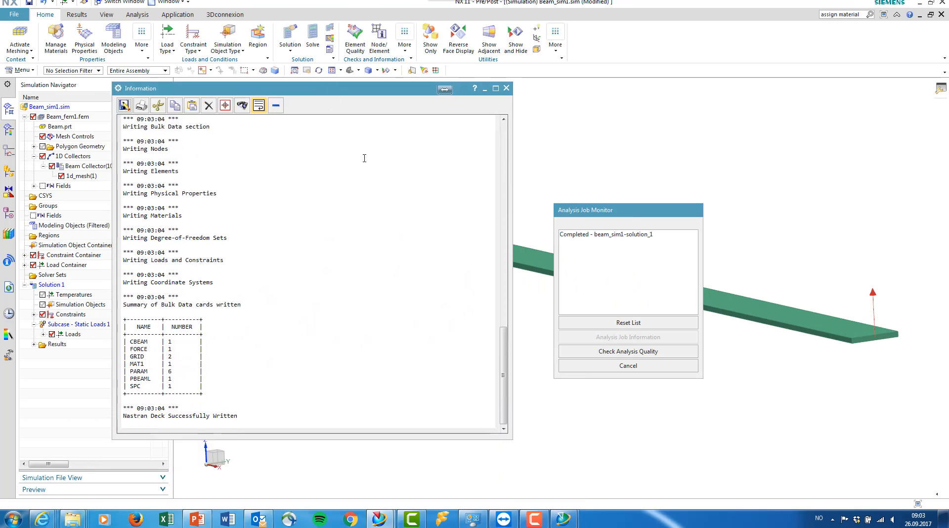
left_click(601, 235)
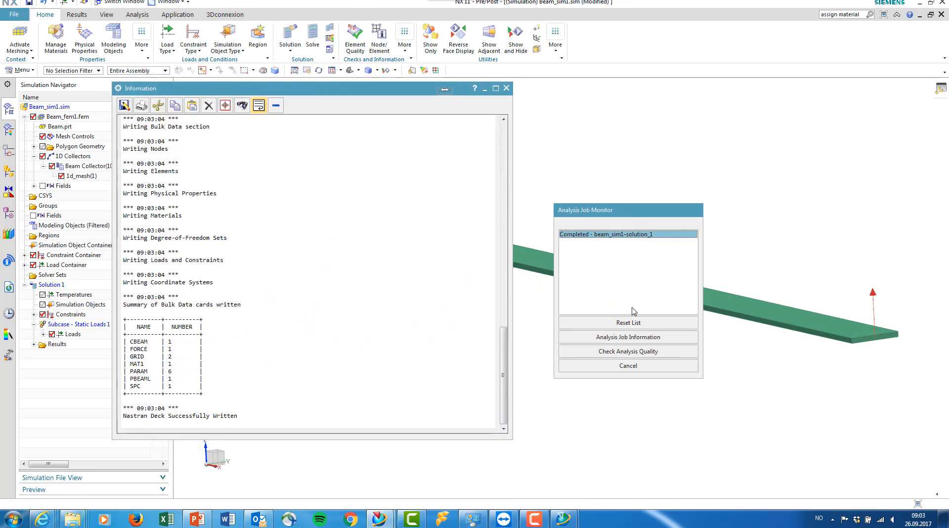
left_click(622, 337)
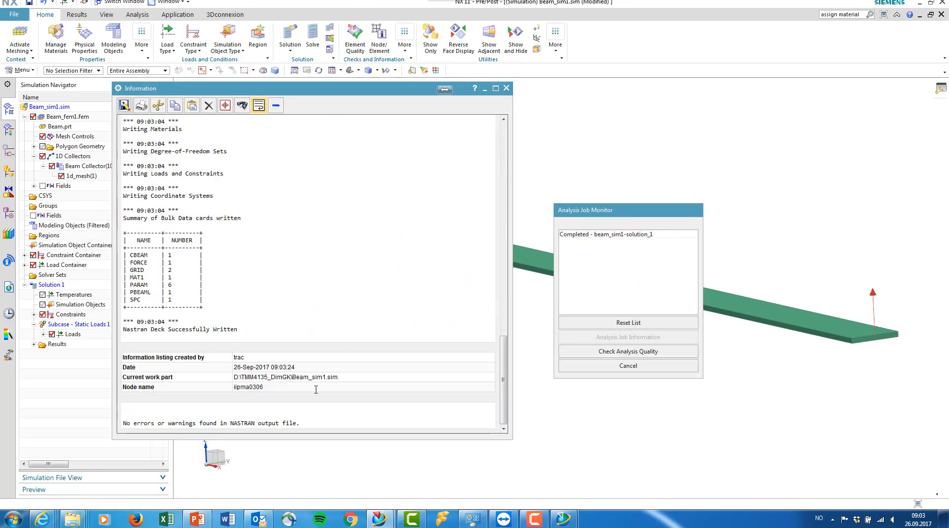
left_click(506, 89)
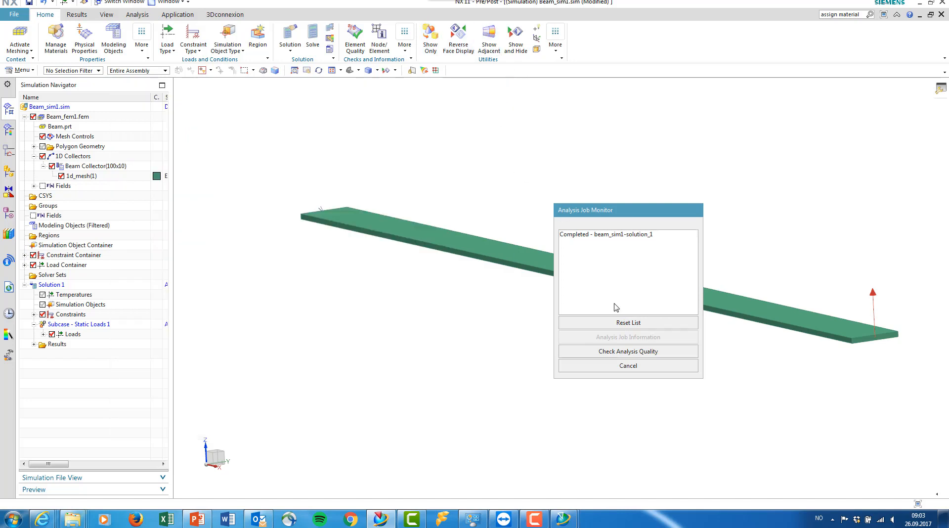
left_click(619, 367)
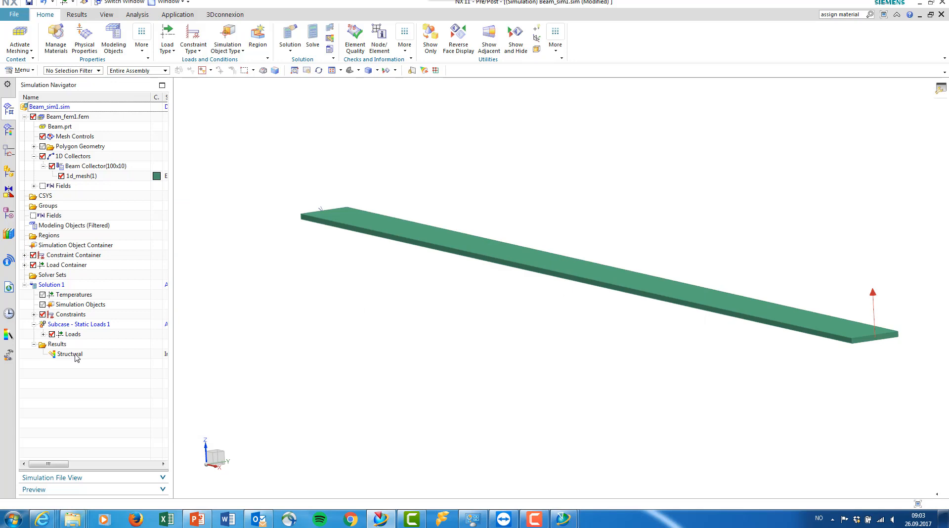
Open the Structural results of Solution 1, plot the nodal displacement in Z, and animate the plot.
double_click(70, 354)
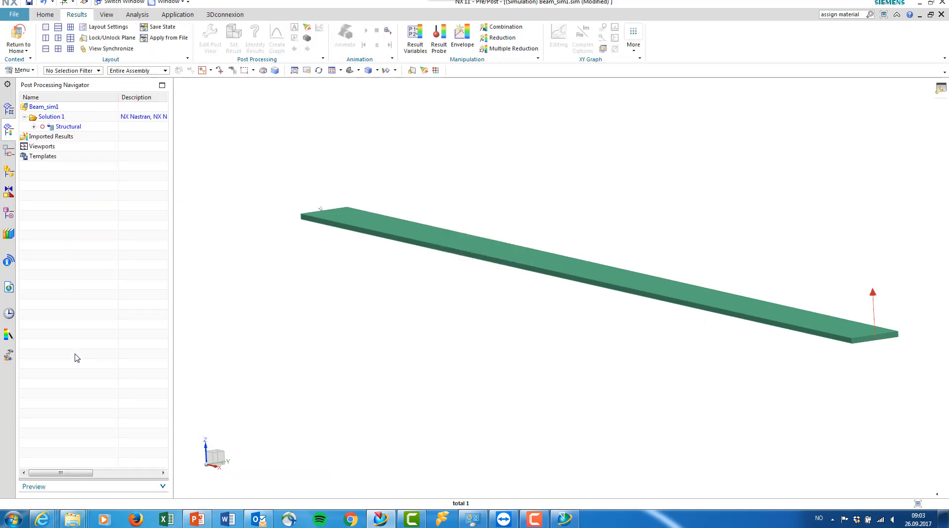
left_click(33, 126)
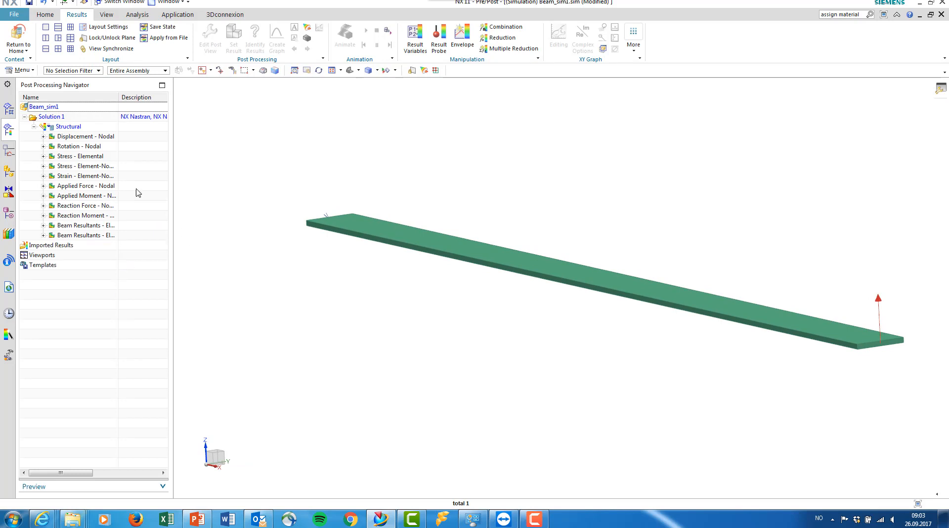
left_click(43, 137)
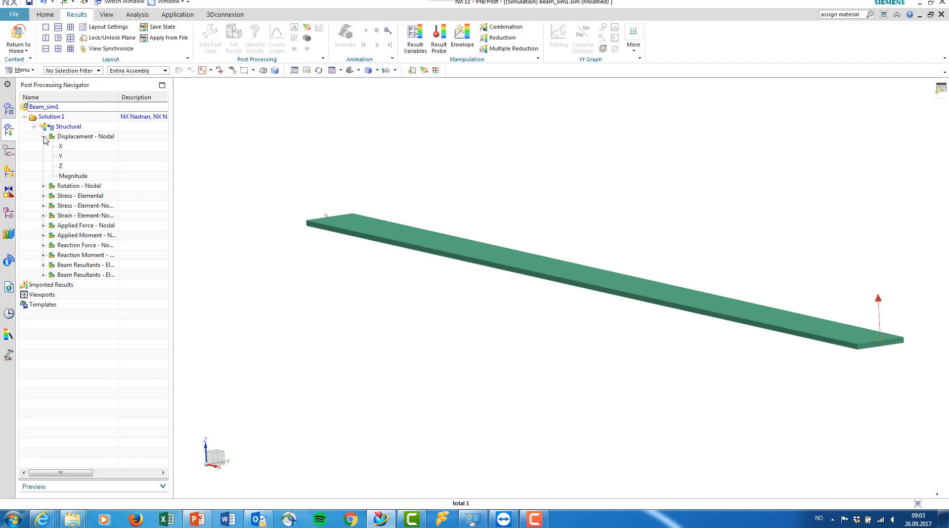
double_click(66, 166)
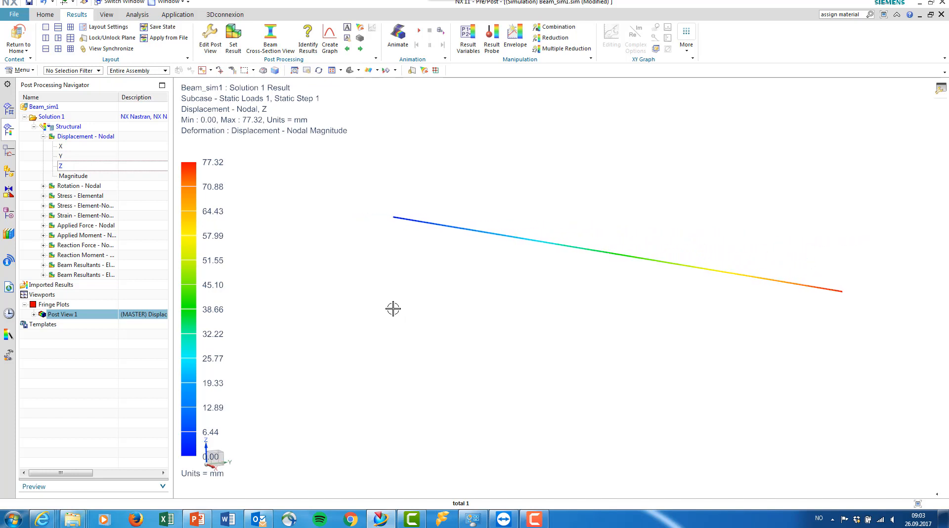
left_click(420, 32)
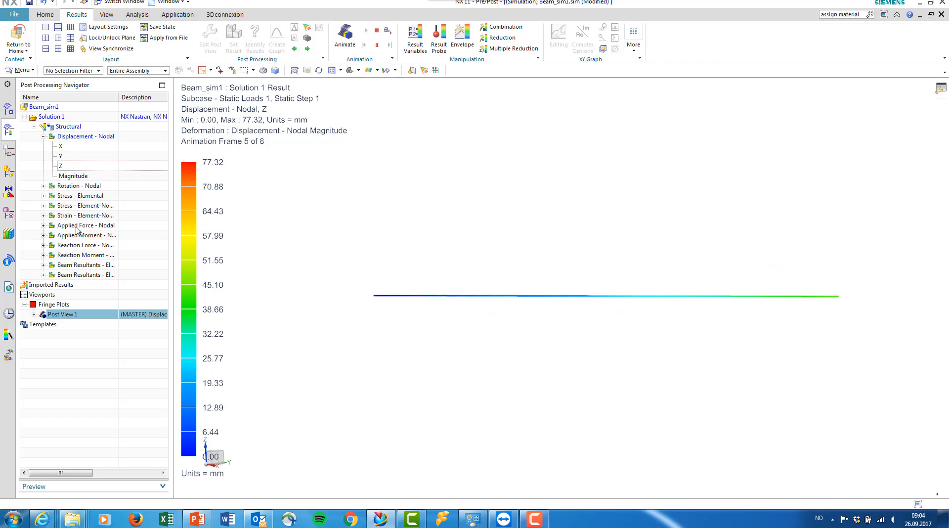
Plot the element-nodal XX stress of the beam and stop the animation.
left_click_drag(119, 97, 146, 98)
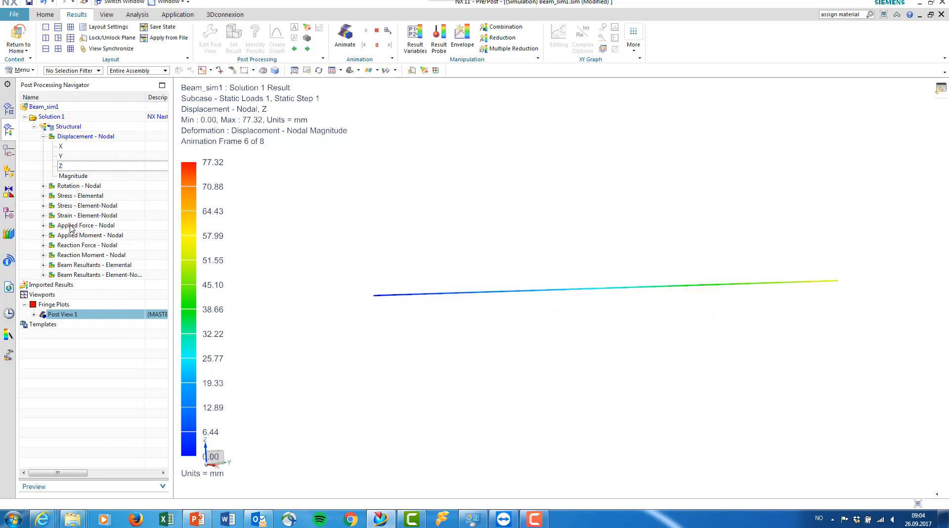
left_click(43, 205)
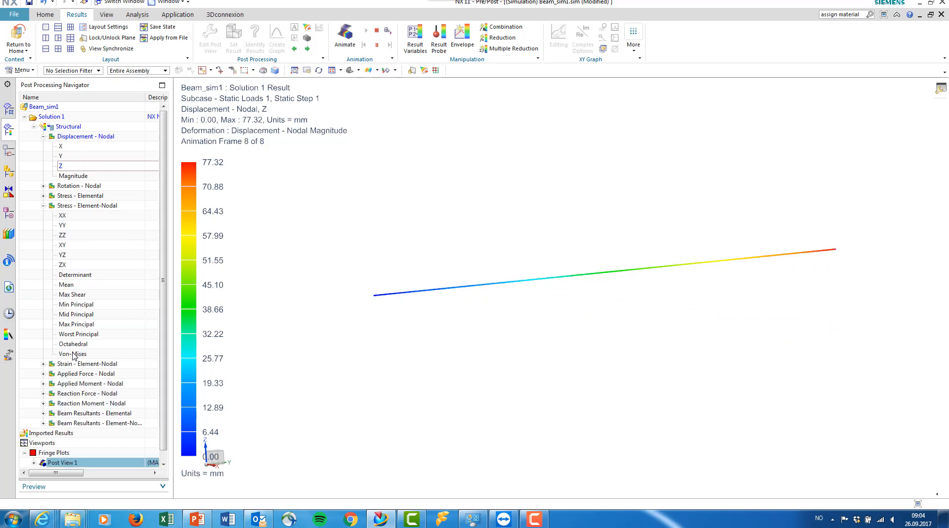
double_click(63, 216)
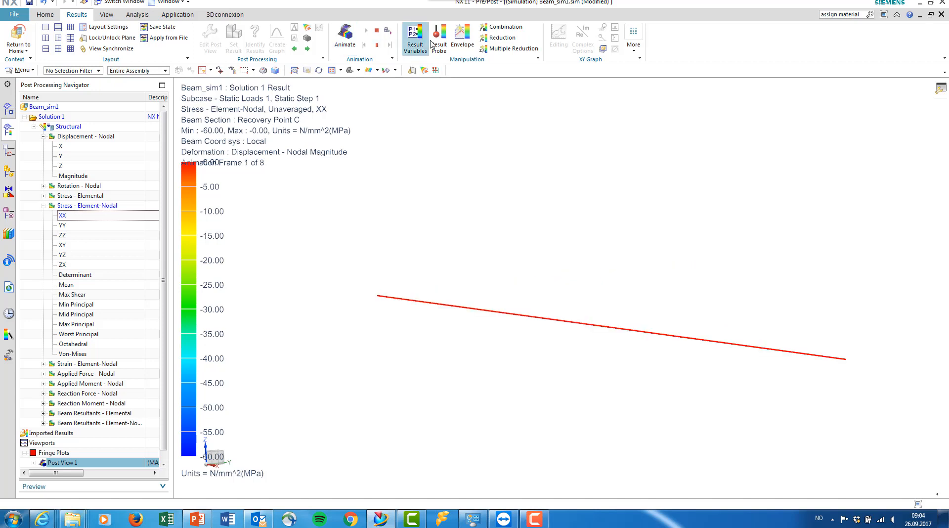
left_click(378, 32)
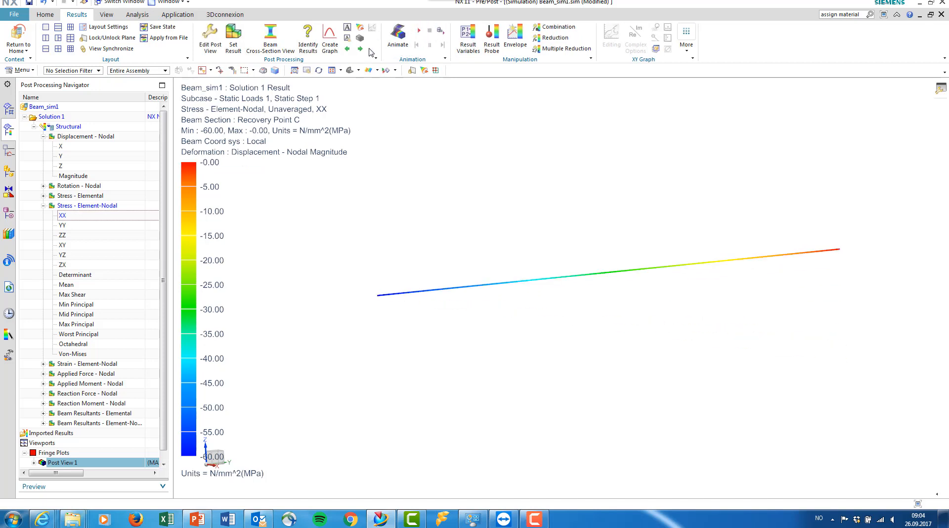
Create a beam cross-section view of the stress at the element's fixed-end node, picked from the model.
left_click(271, 41)
left_click(558, 293)
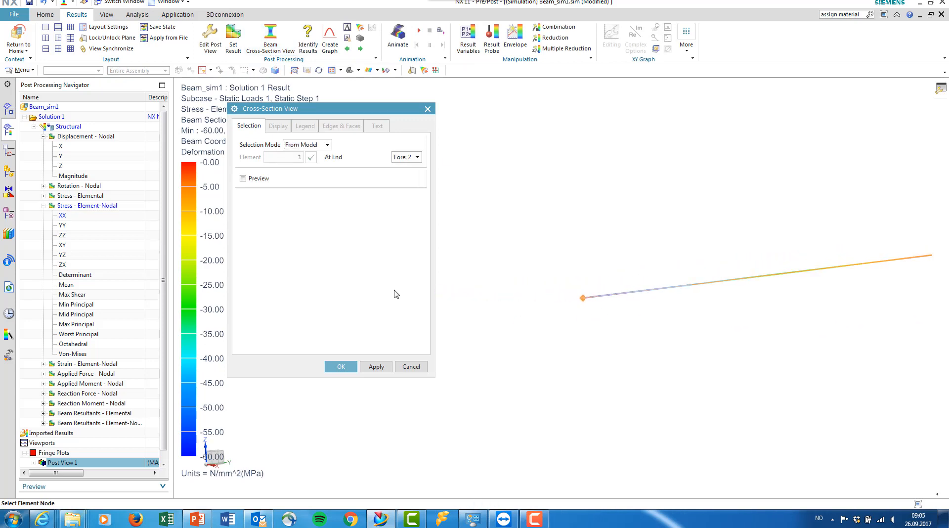
left_click(242, 179)
left_click(341, 366)
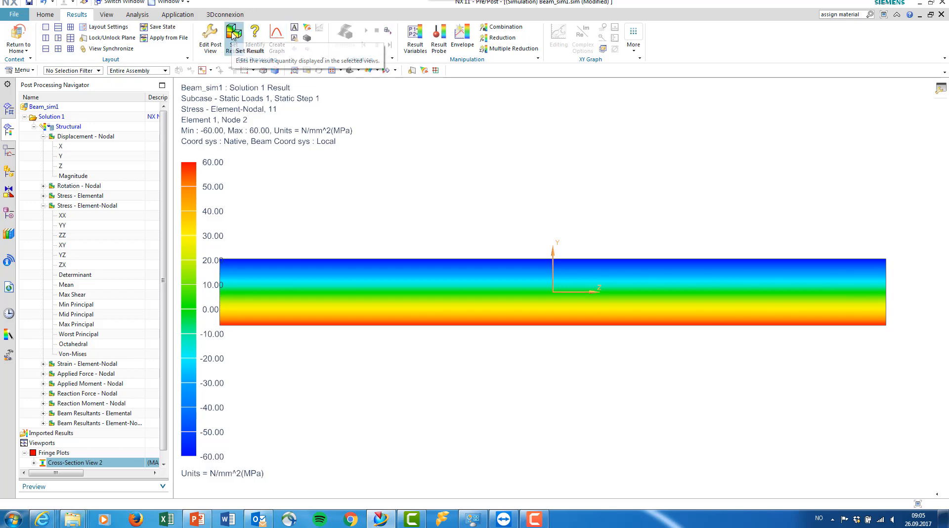
Return from the results, make Beam_fem1.fem the work part, and set 1d_mesh(1) to 10 elements.
left_click(18, 37)
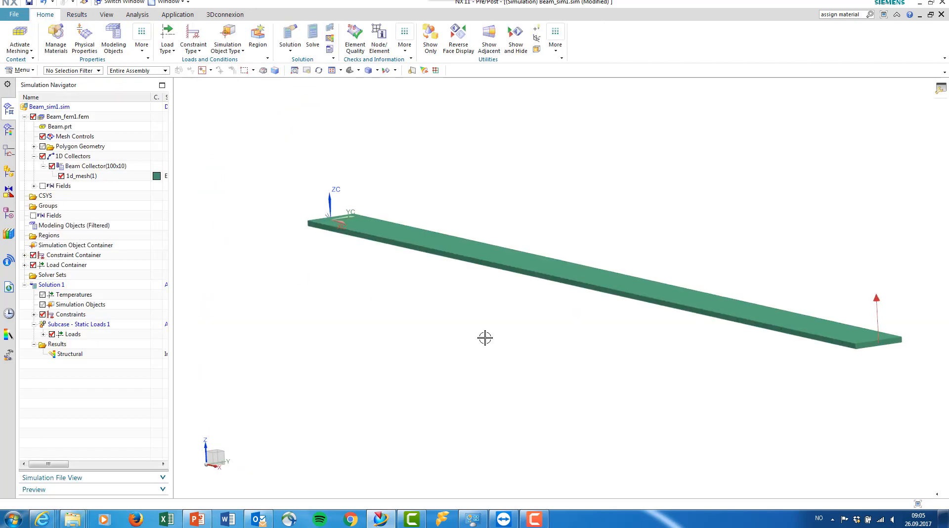
right_click(73, 117)
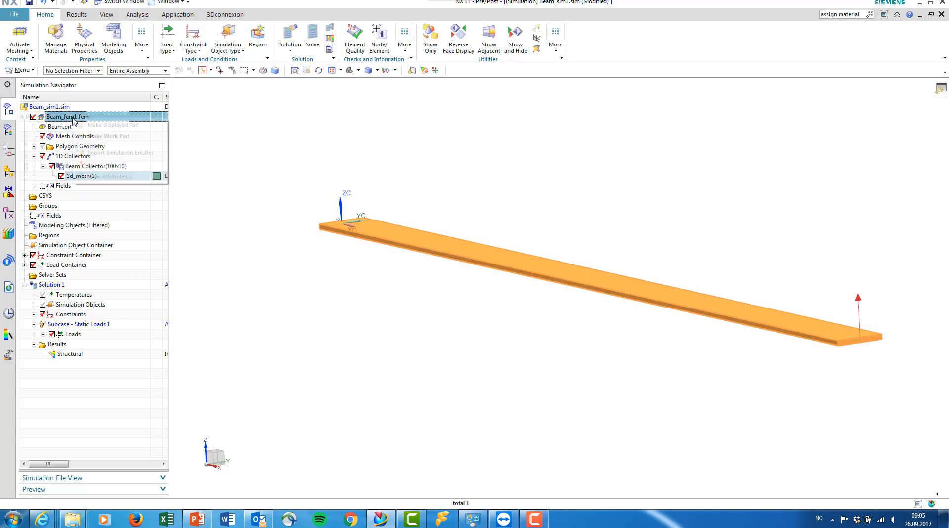
left_click(109, 136)
double_click(89, 176)
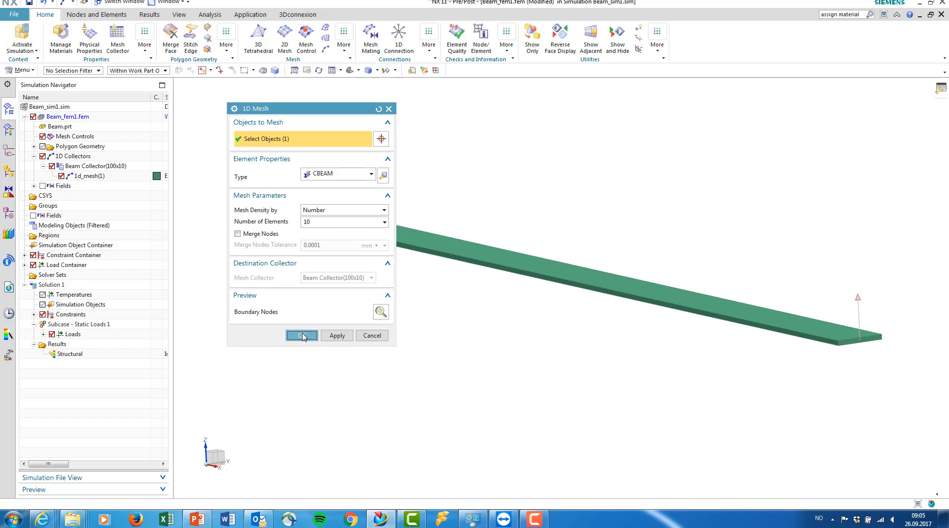
left_click(302, 336)
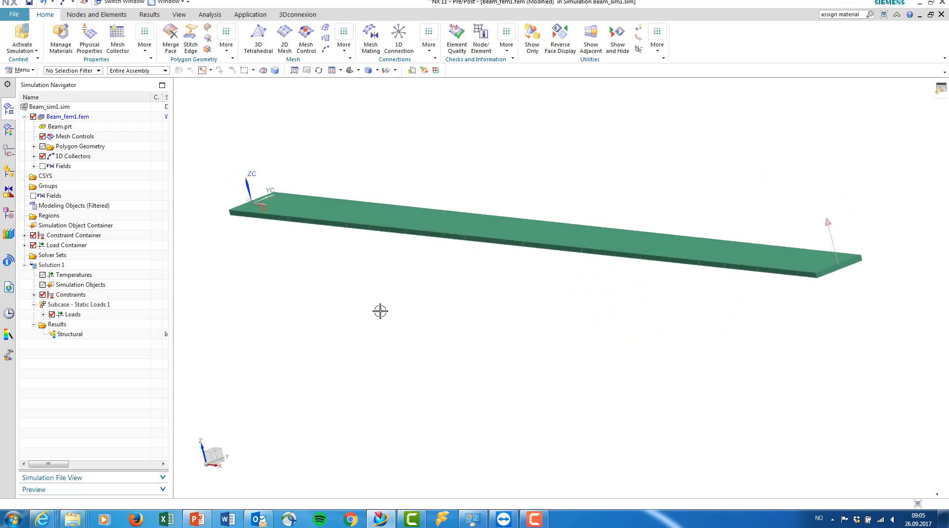
Make Beam_sim1.sim the work part.
left_click(66, 266)
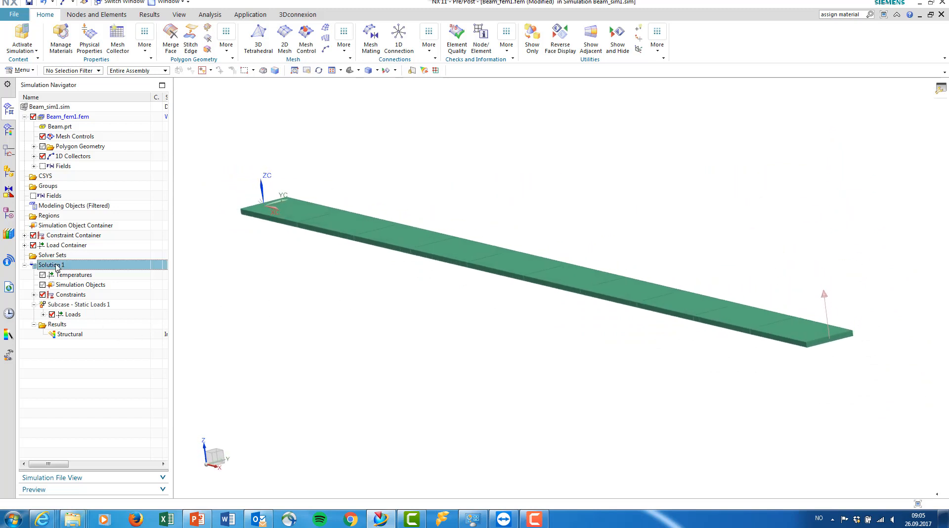
left_click(59, 112)
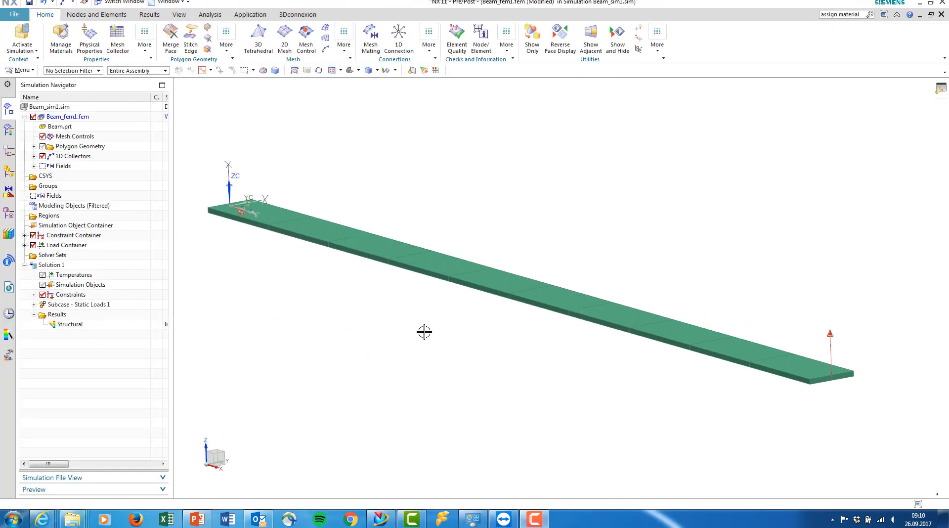
left_click(320, 293)
middle_click_drag(305, 312, 353, 280)
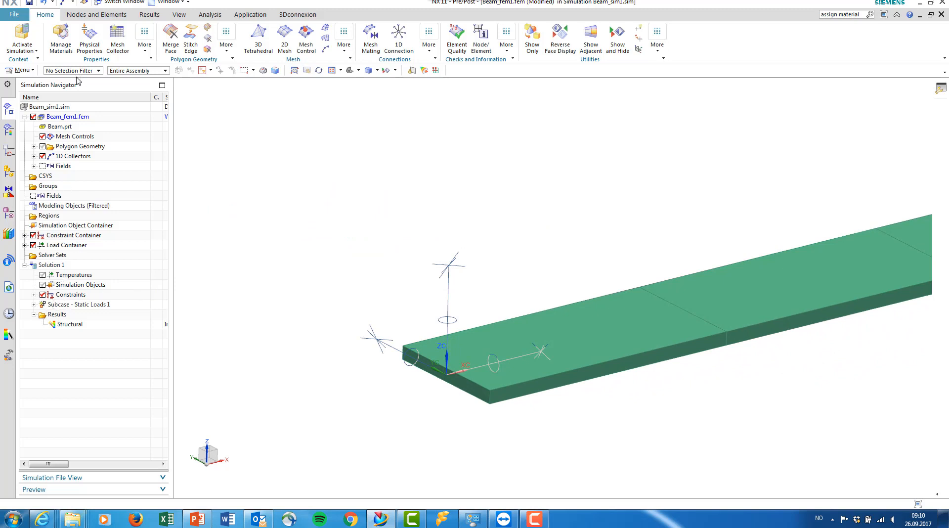
left_click(64, 108)
right_click(64, 107)
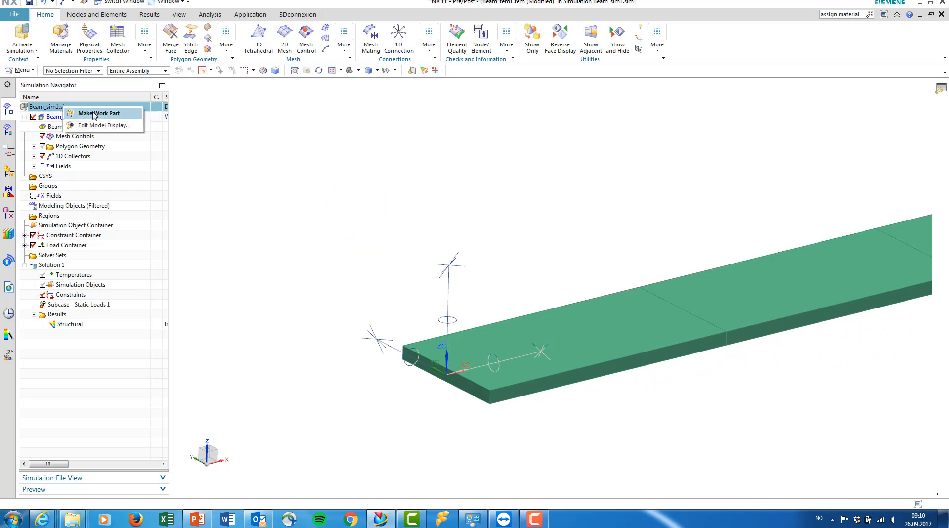
left_click(95, 114)
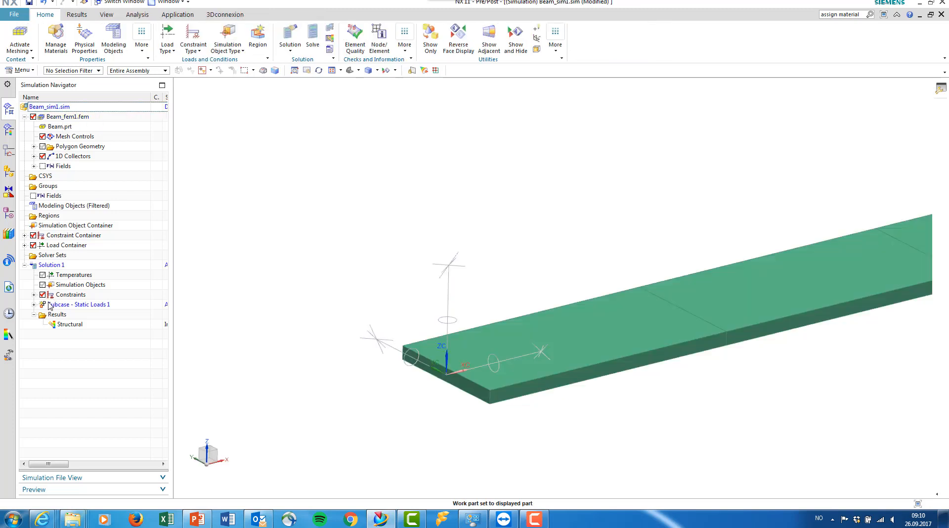
Reassign the Fixed(1) constraint to the node at the beam's fixed end.
left_click(33, 295)
left_click(75, 306)
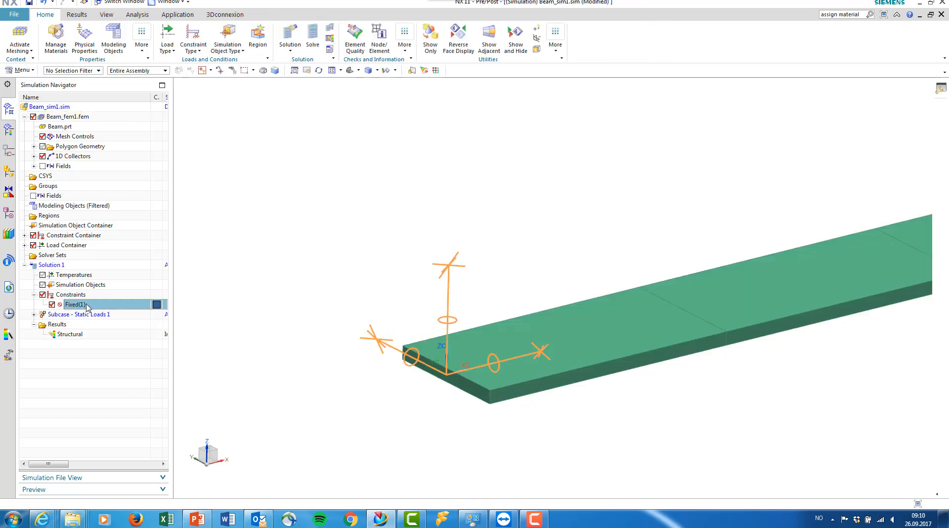
double_click(87, 306)
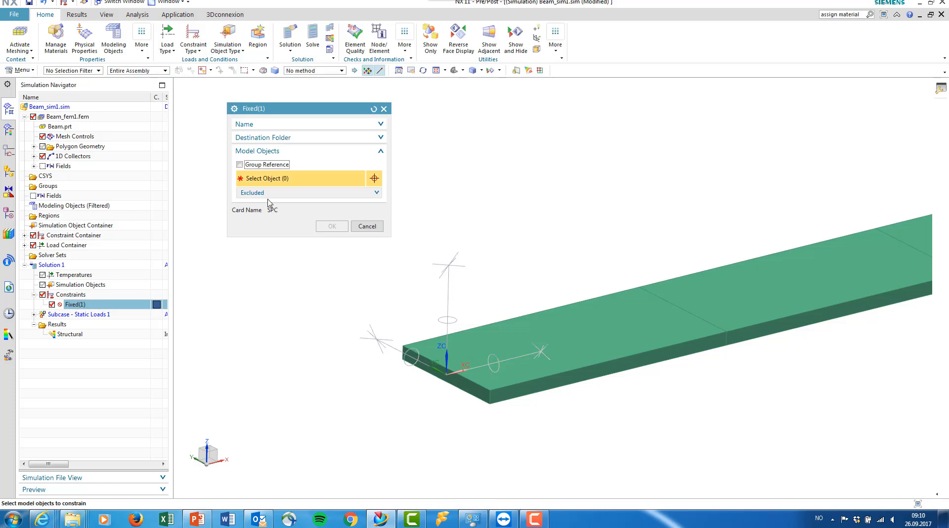
left_click(443, 373)
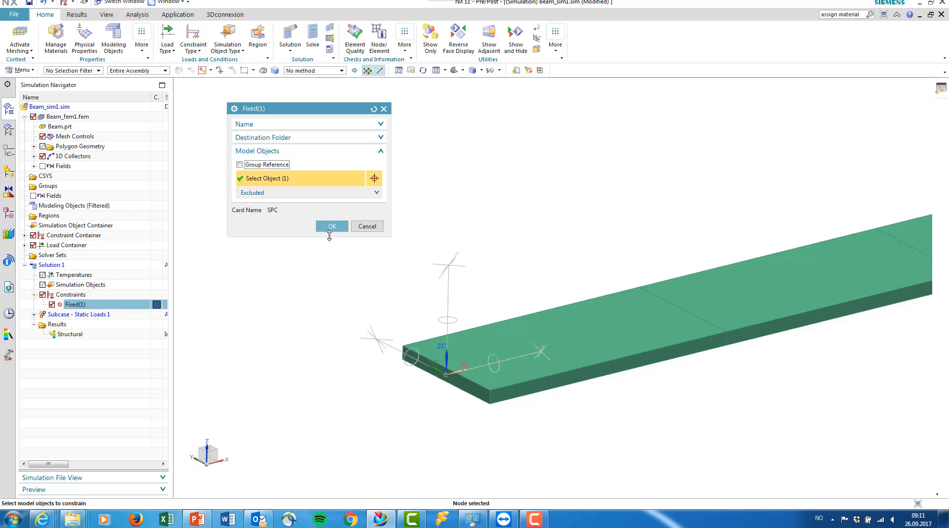
left_click(331, 226)
Reassign Force(1) of the static loads subcase to the node at the beam's free end.
scroll(381, 339, "up", 2)
middle_click_drag(381, 339, 337, 339)
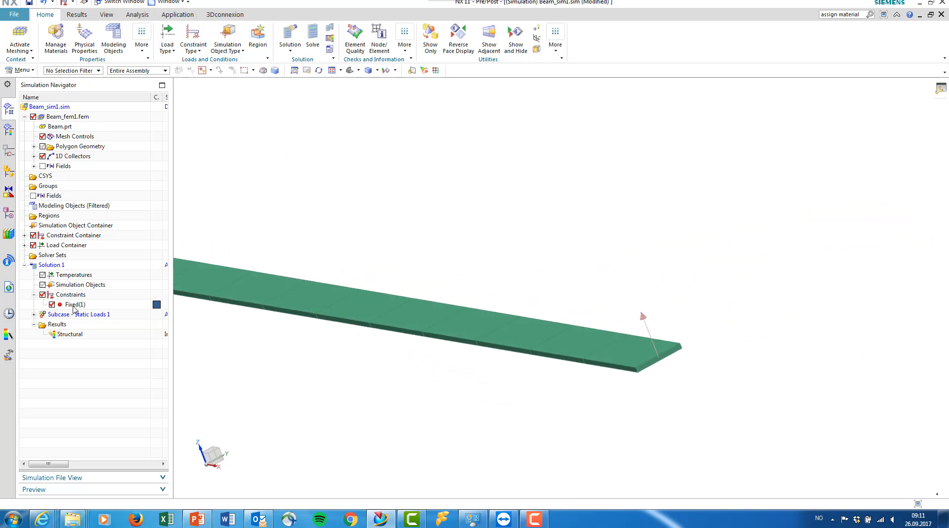
left_click(33, 314)
left_click(43, 324)
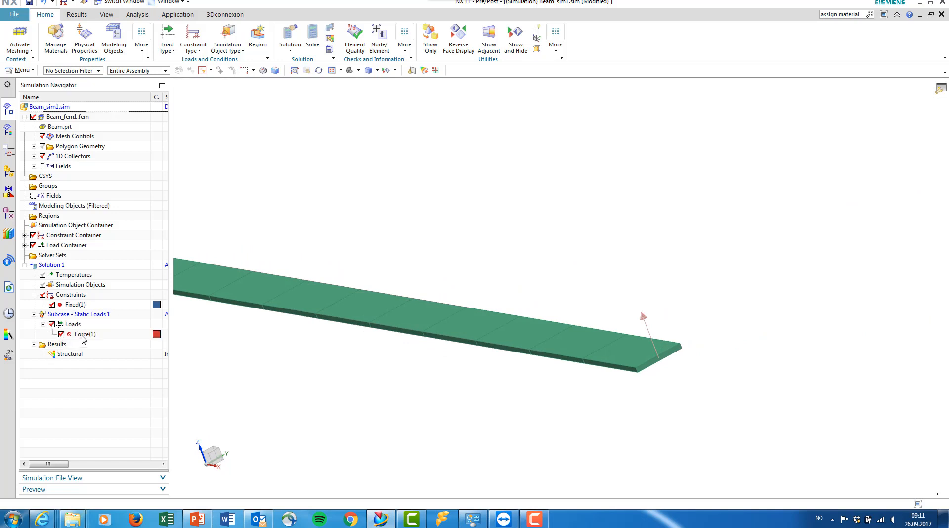
double_click(83, 334)
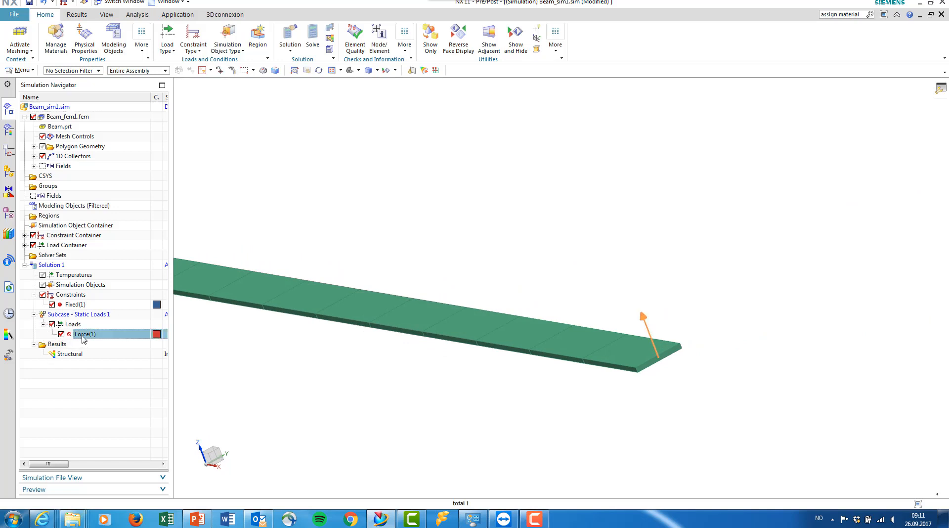
left_click(658, 358)
left_click(321, 320)
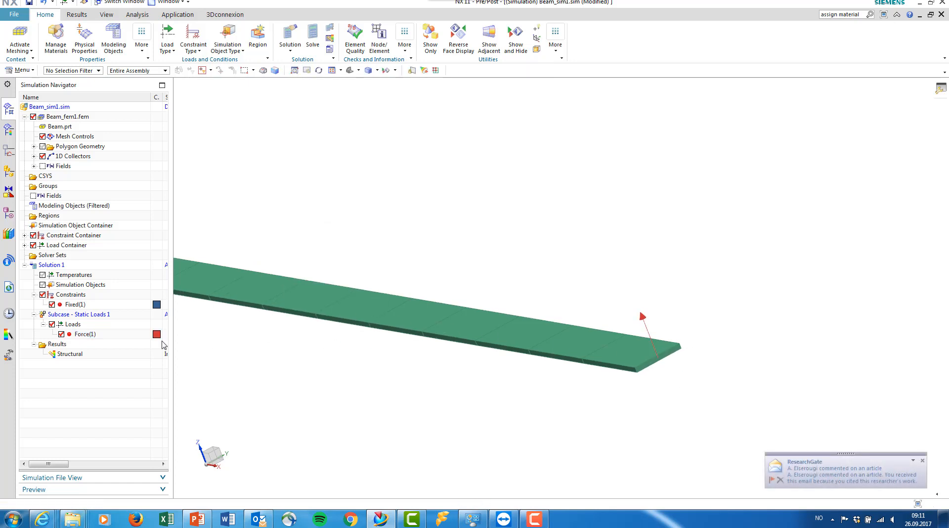
left_click(87, 334)
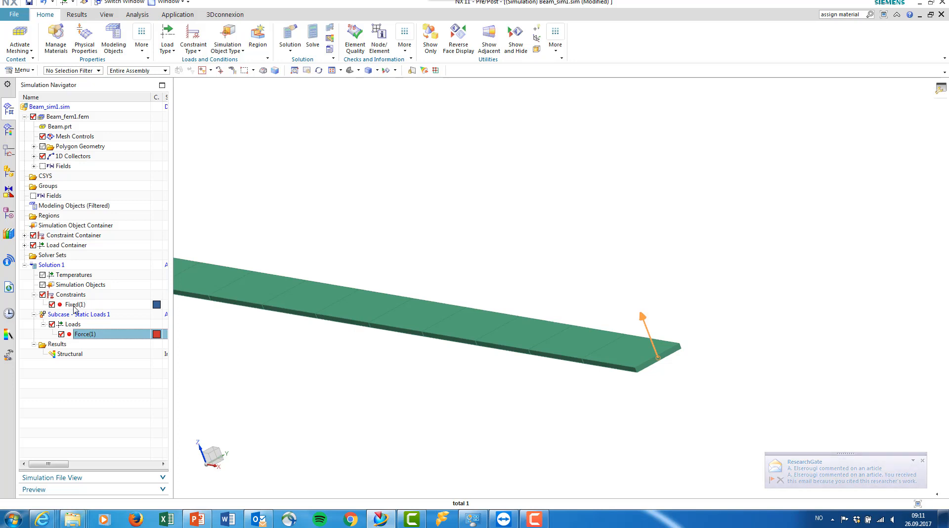
Solve Solution 1 and plot the nodal displacement in Z from its Structural results.
right_click(63, 265)
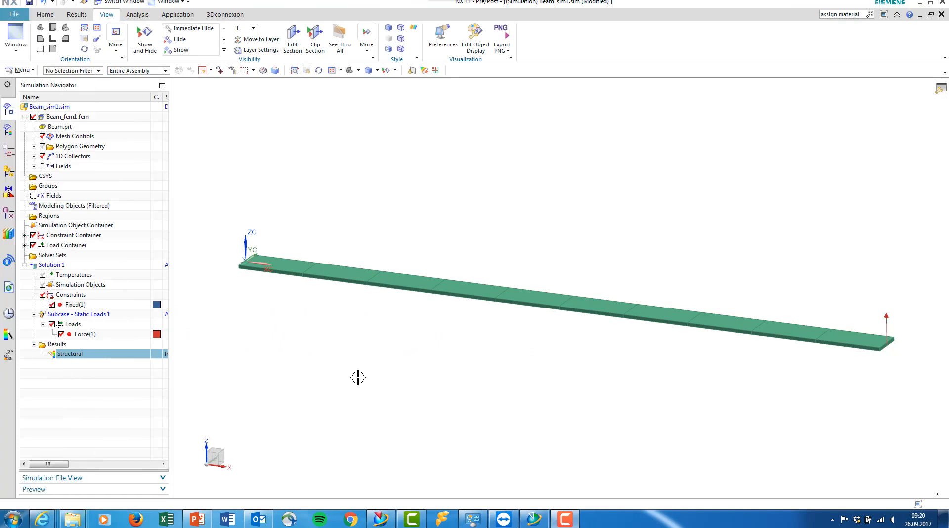
double_click(96, 357)
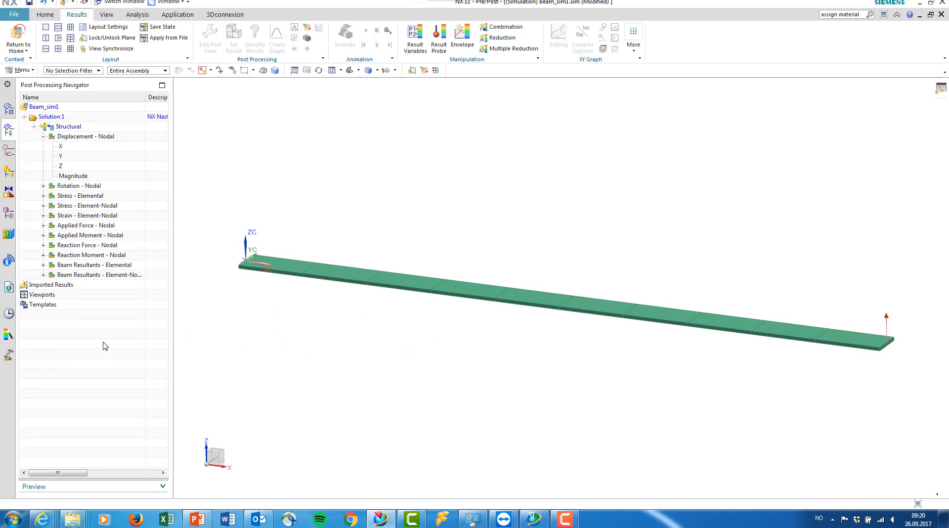
double_click(69, 168)
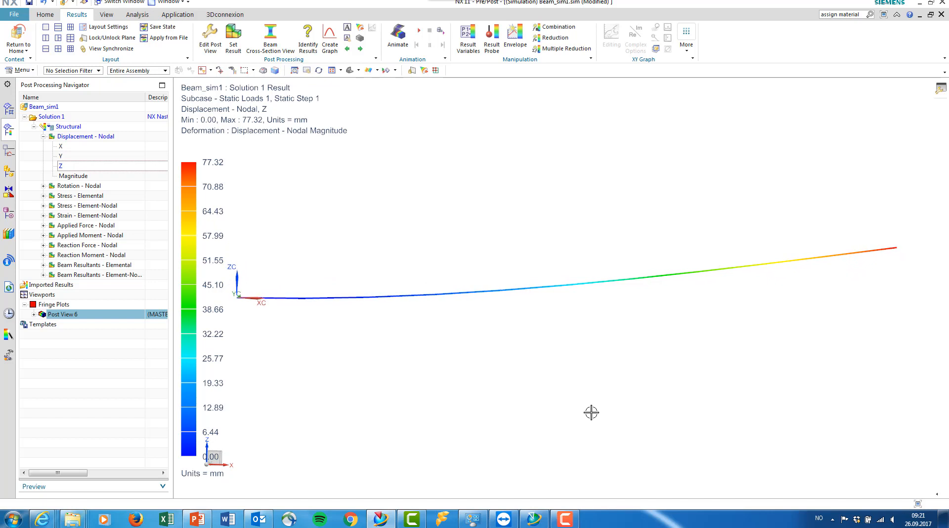
left_click(256, 299)
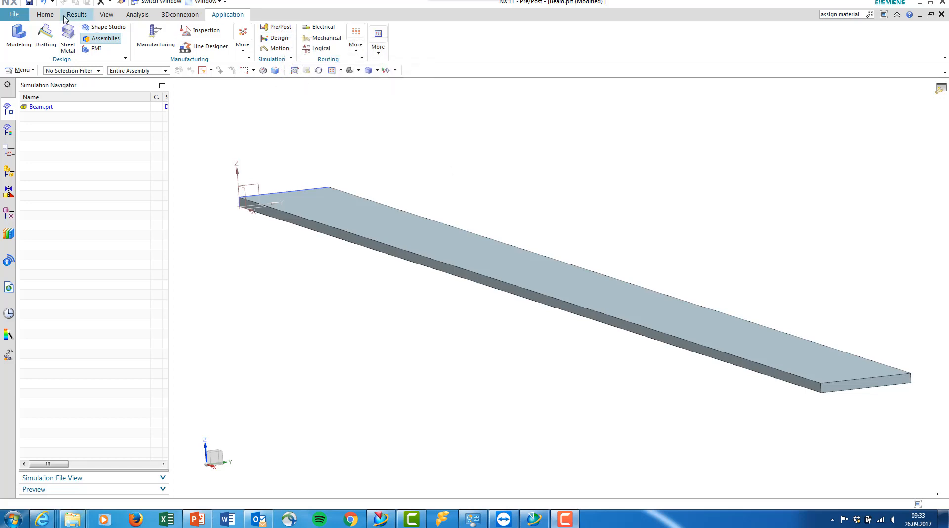
Create a midsurface of the beam's solid body with automatically created face pairs, using the Progressive strategy and hiding the solid.
left_click(45, 15)
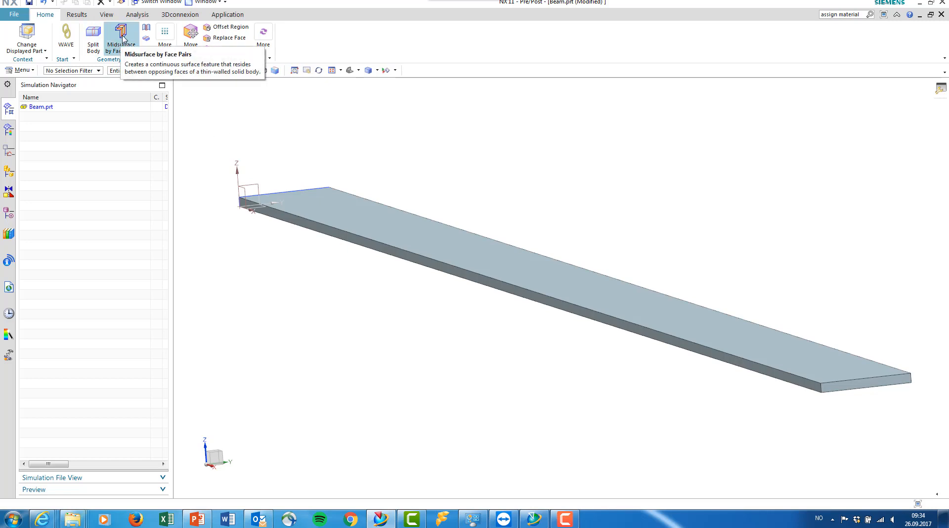
left_click(123, 38)
left_click_drag(278, 103, 217, 97)
left_click(466, 256)
middle_click_drag(512, 388, 451, 358)
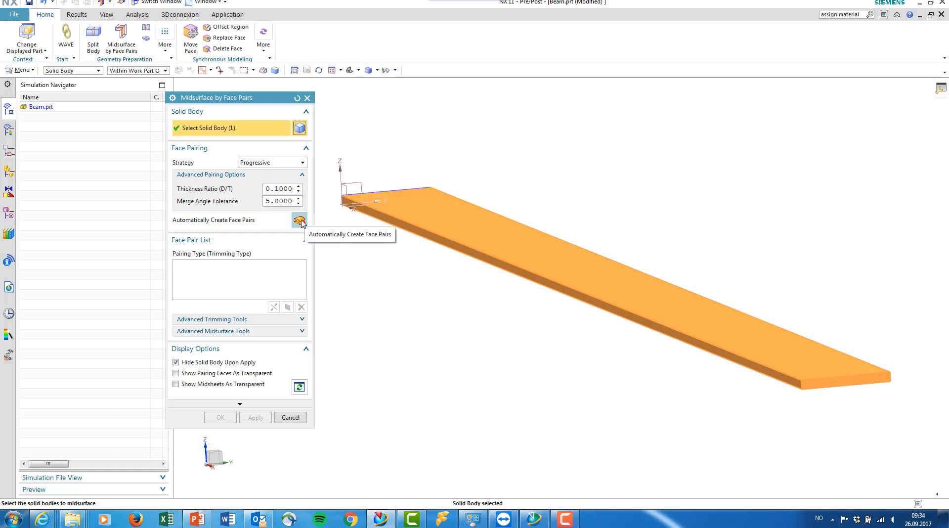
left_click(299, 220)
scroll(801, 399, "down", 3)
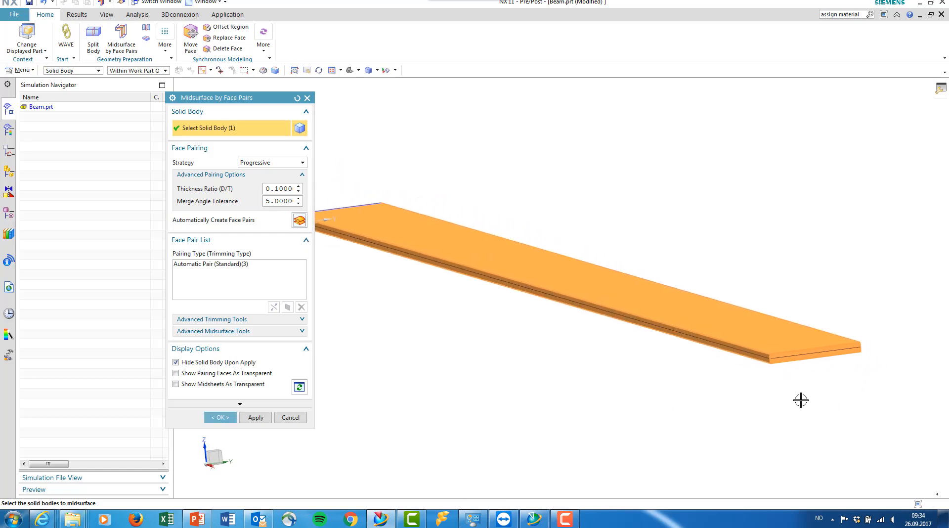
scroll(712, 387, "down", 2)
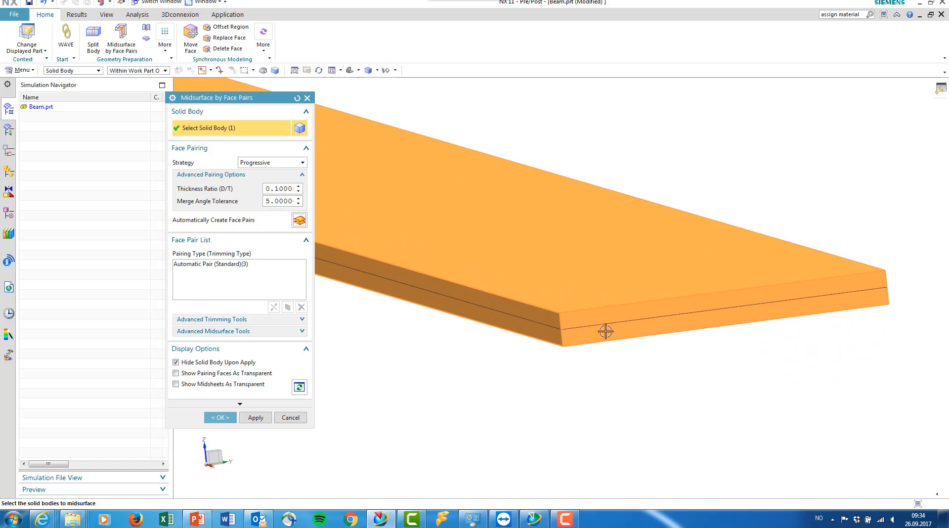
scroll(476, 335, "up", 4)
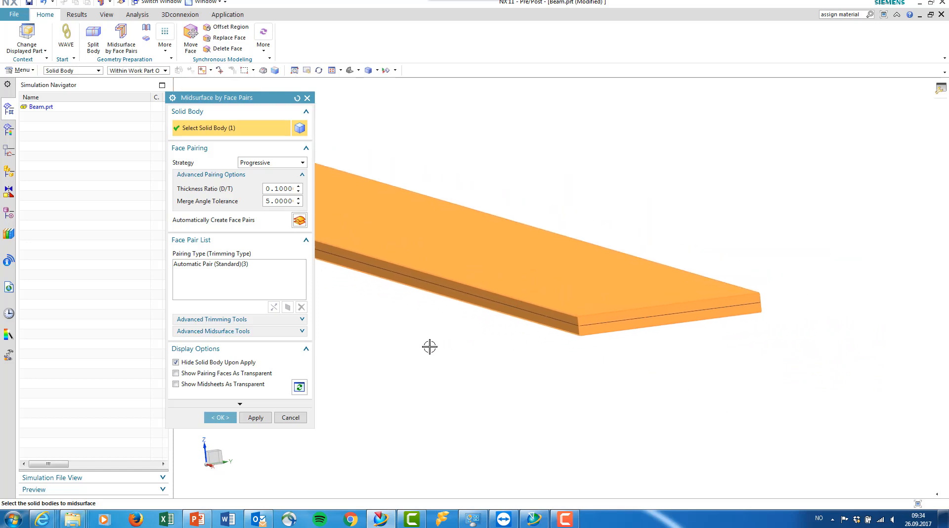
scroll(428, 343, "up", 3)
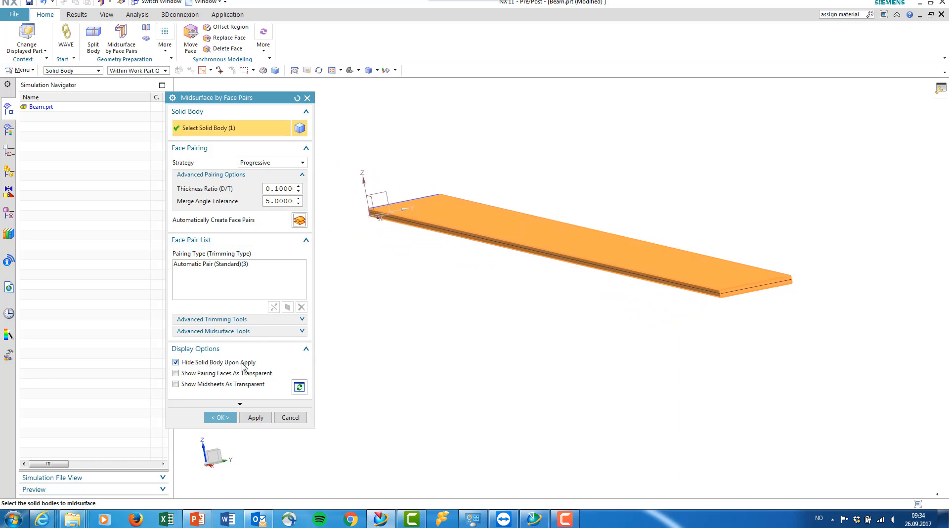
left_click(221, 418)
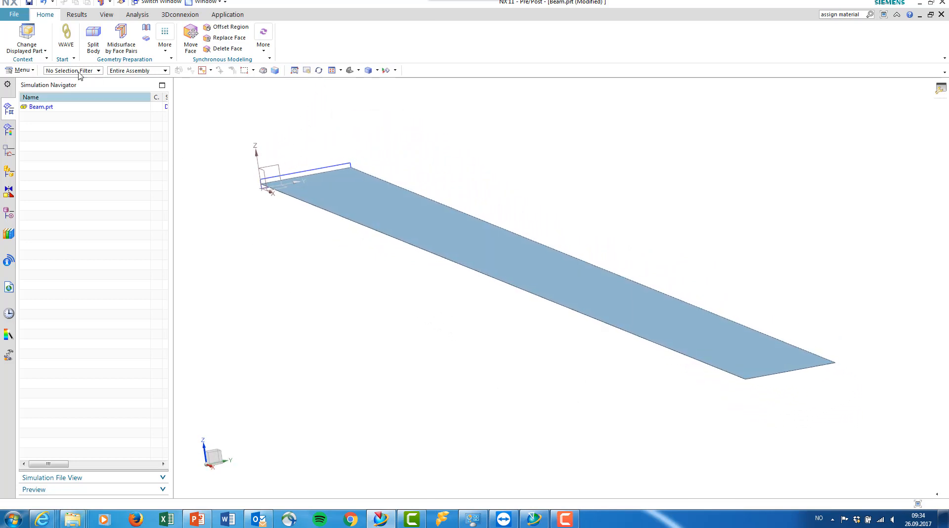
Create a new FEM and simulation of Beam.prt for a structural NX Nastran analysis, using all visible bodies.
right_click(50, 112)
mouse_move(97, 119)
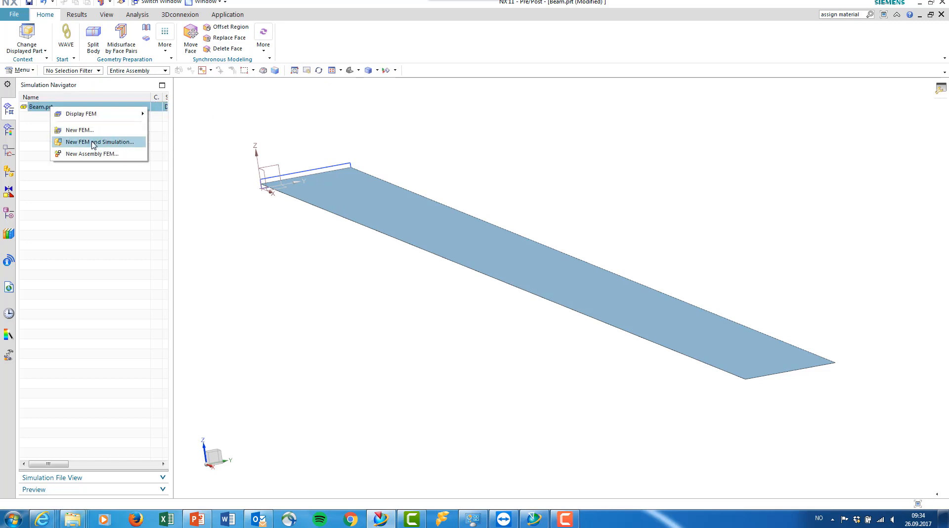
left_click(93, 142)
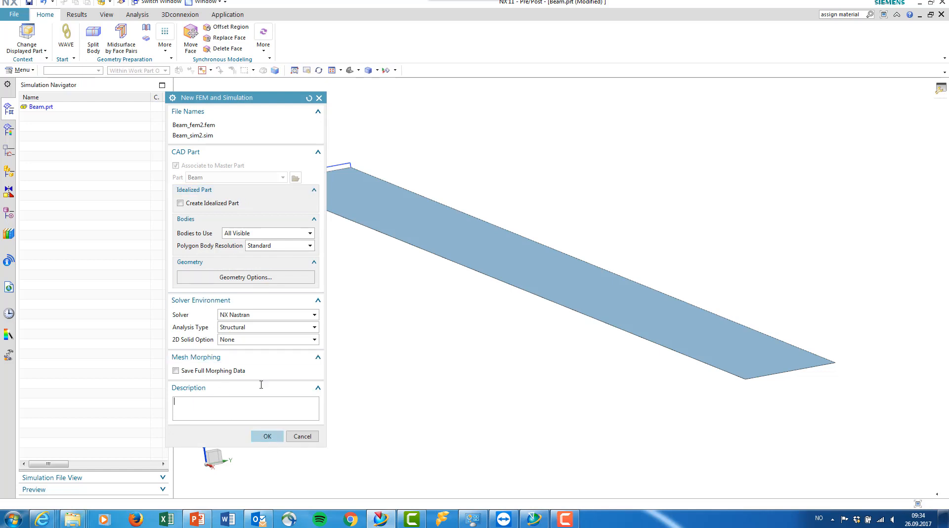
left_click(270, 436)
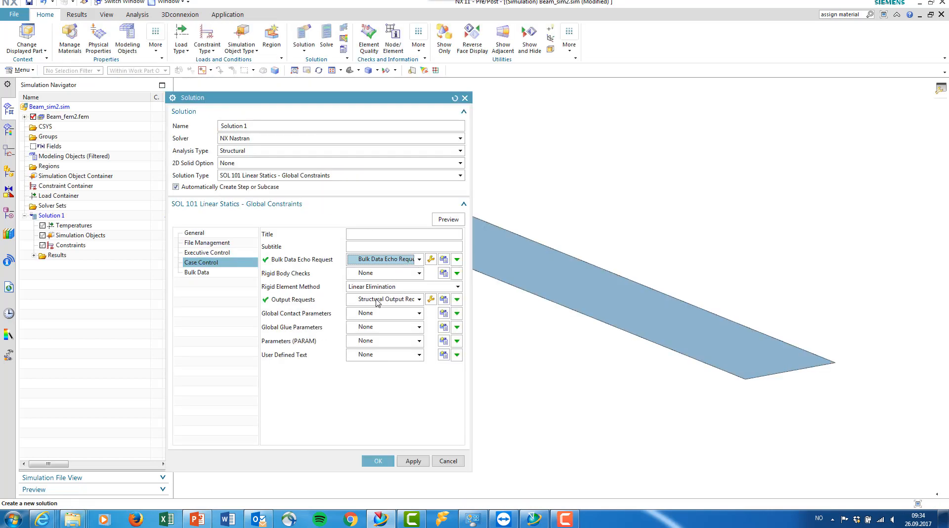
Create Solution 1 as SOL 101 Linear Statics - Global Constraints with the structural output requests.
left_click(419, 300)
left_click(417, 320)
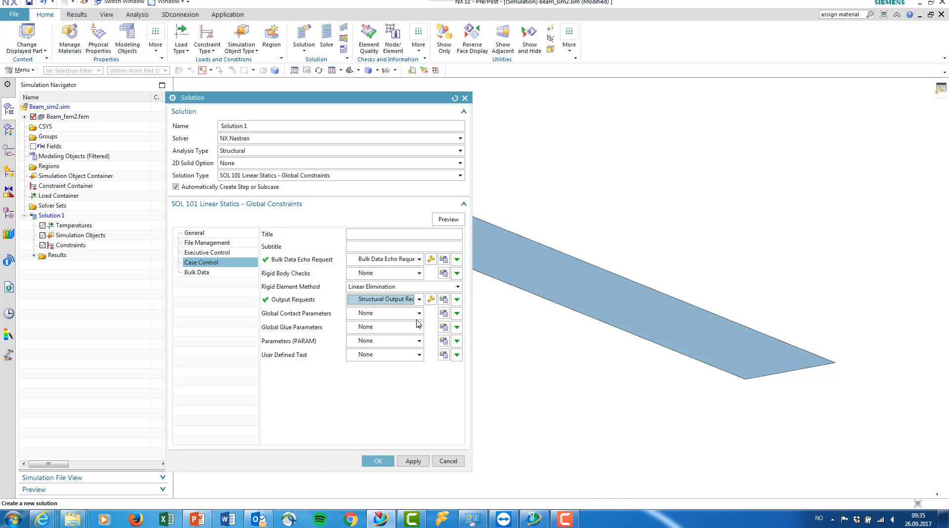
left_click(378, 460)
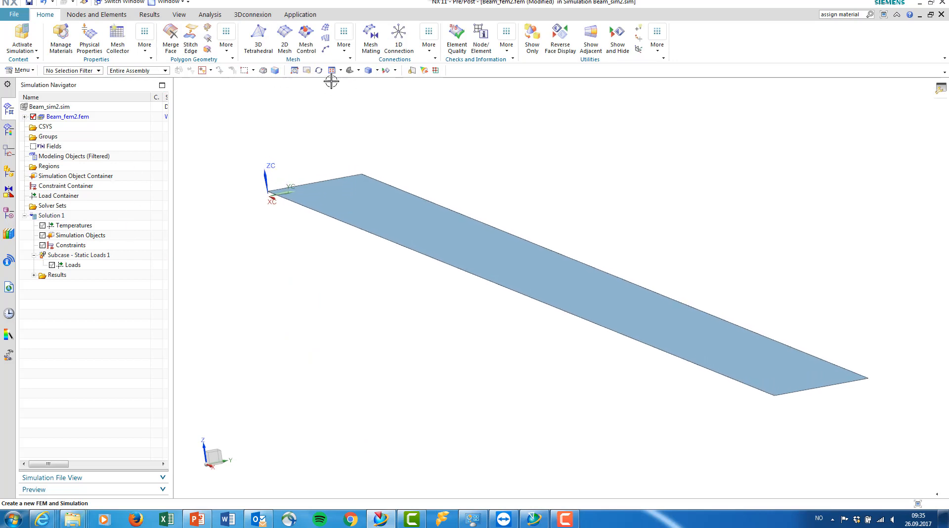
Set up a 2D mesh of CQUAD8 elements on the midsurface's polygon face with the automatic element size.
left_click(284, 37)
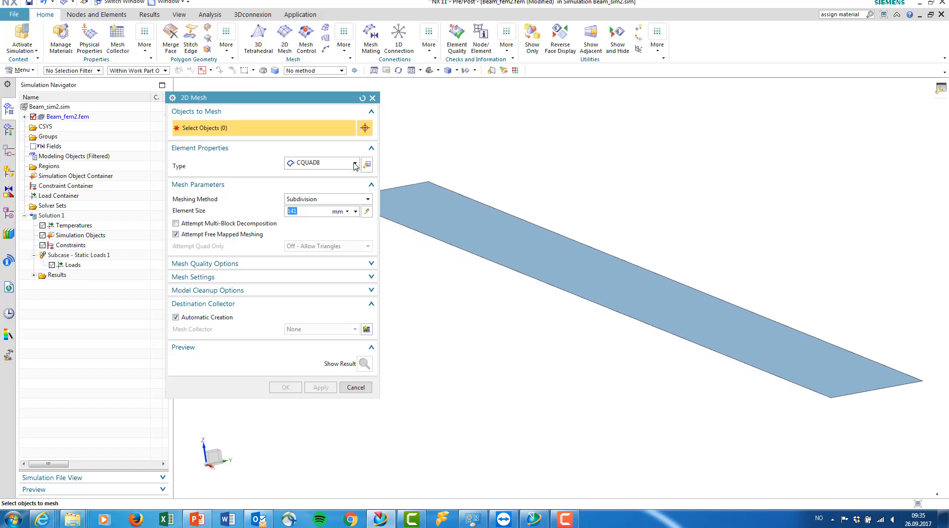
left_click(570, 266)
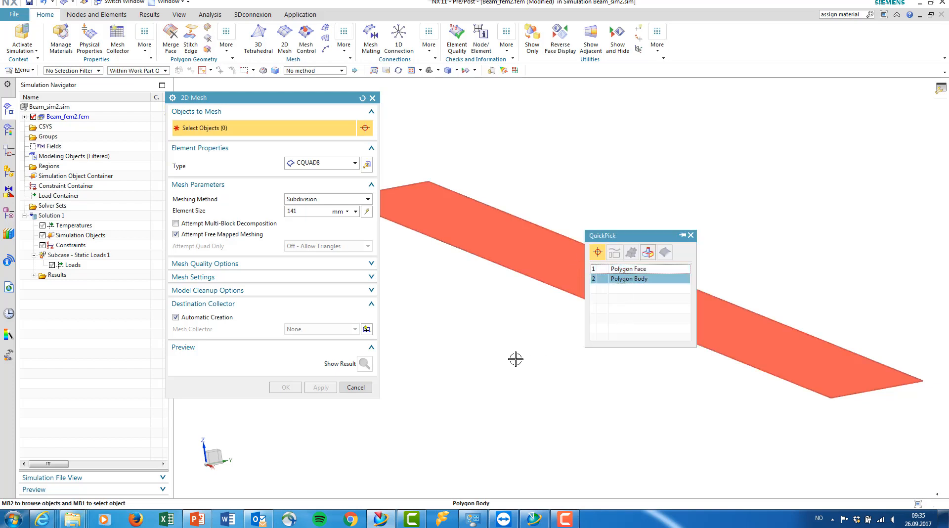
left_click(631, 269)
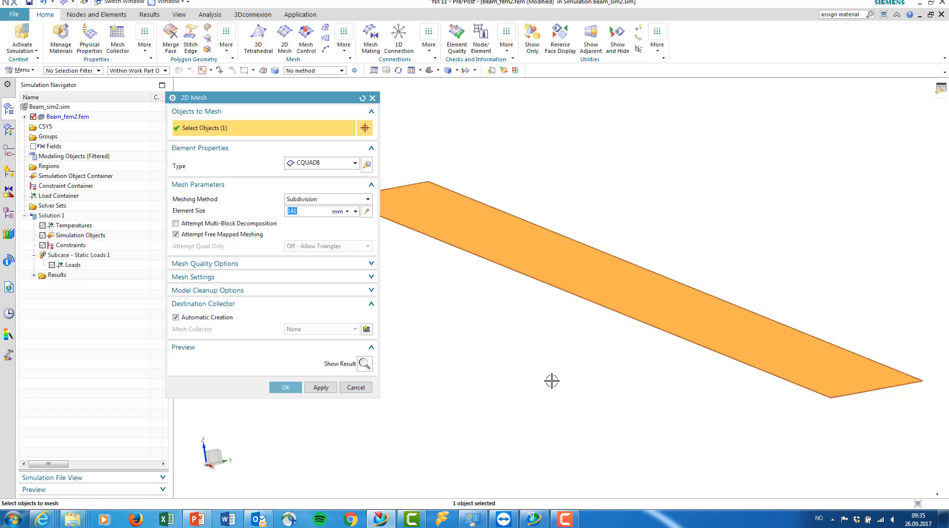
left_click(366, 212)
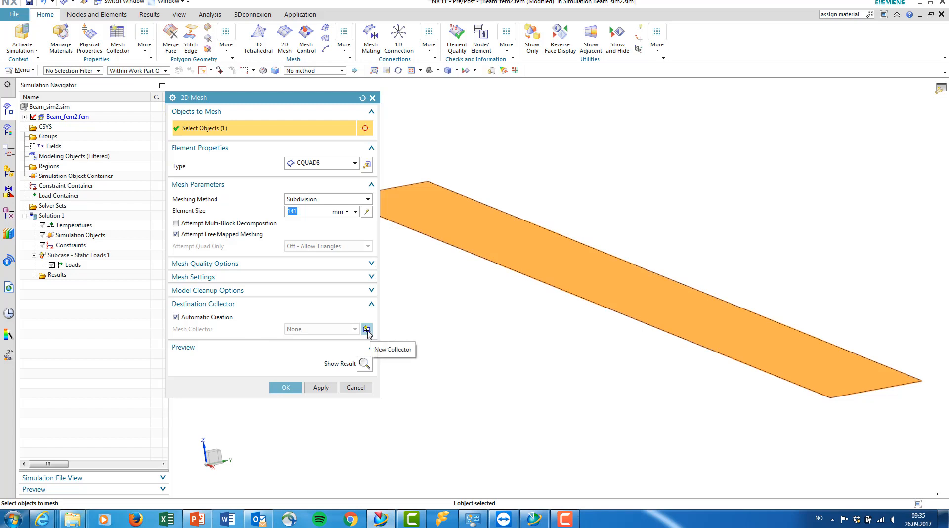
Create a ThinShell(10mm) mesh collector with a new PSHELL property of inherited material and no default thickness, and generate the 2D mesh in it.
left_click(366, 330)
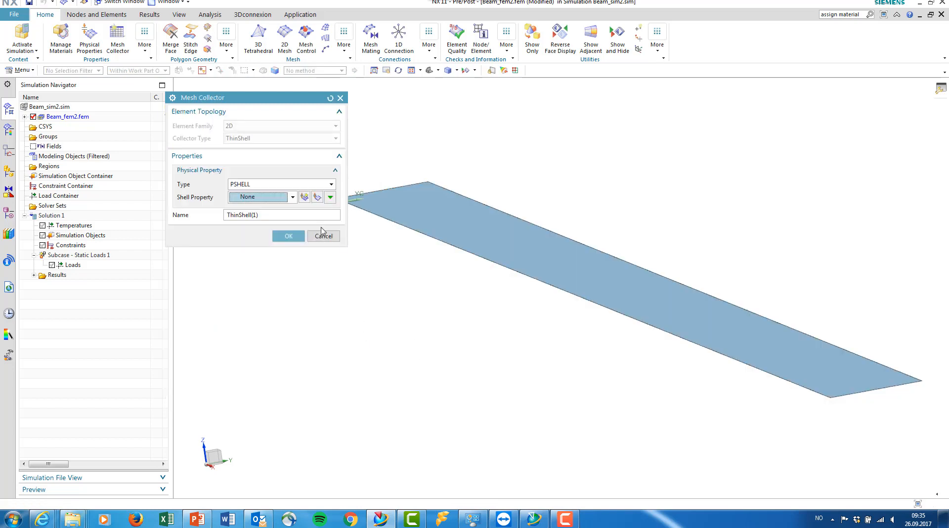
left_click(255, 215)
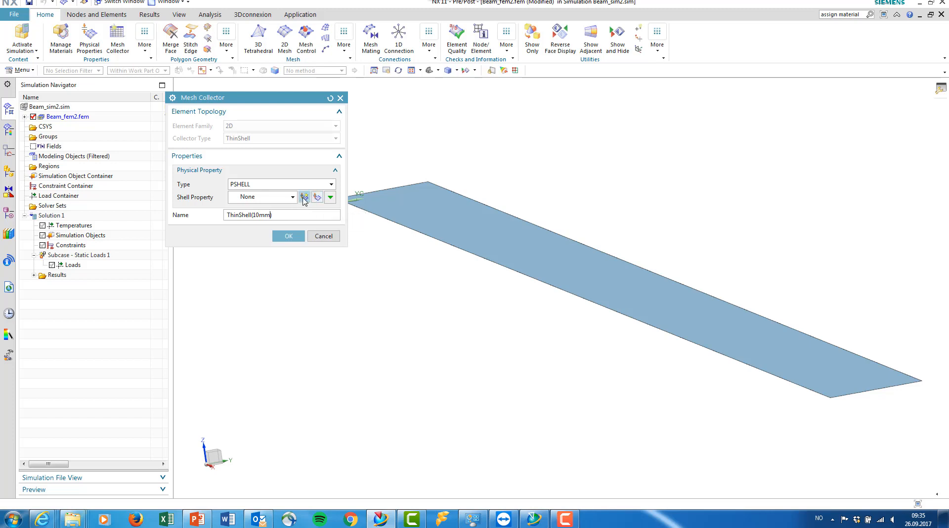
left_click(304, 197)
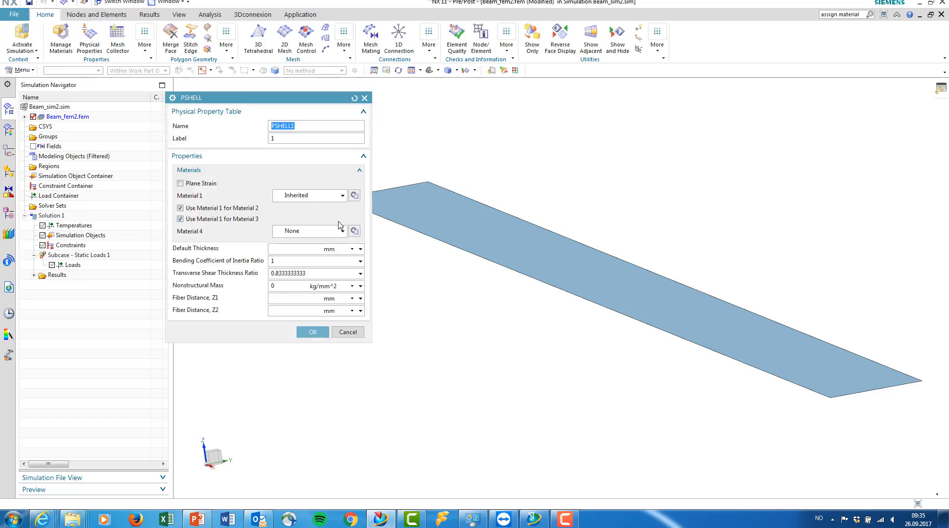
left_click(322, 200)
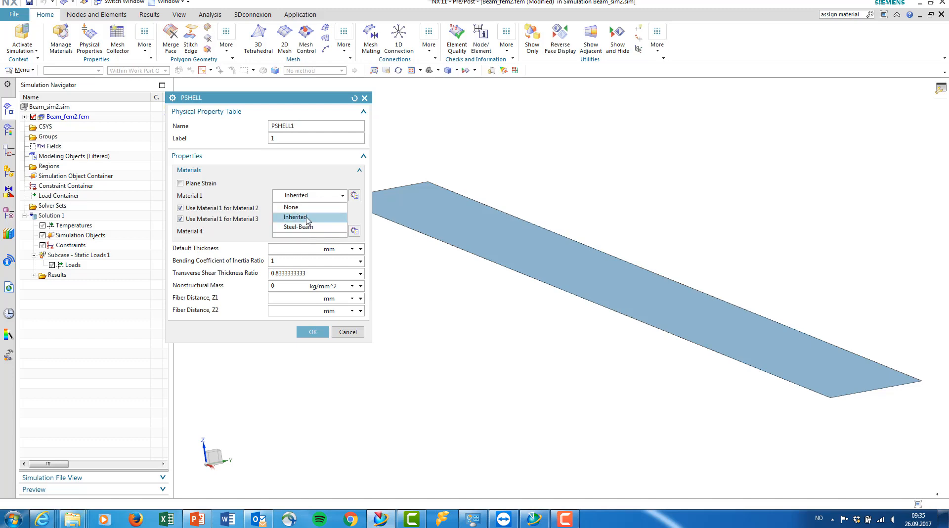
left_click(307, 218)
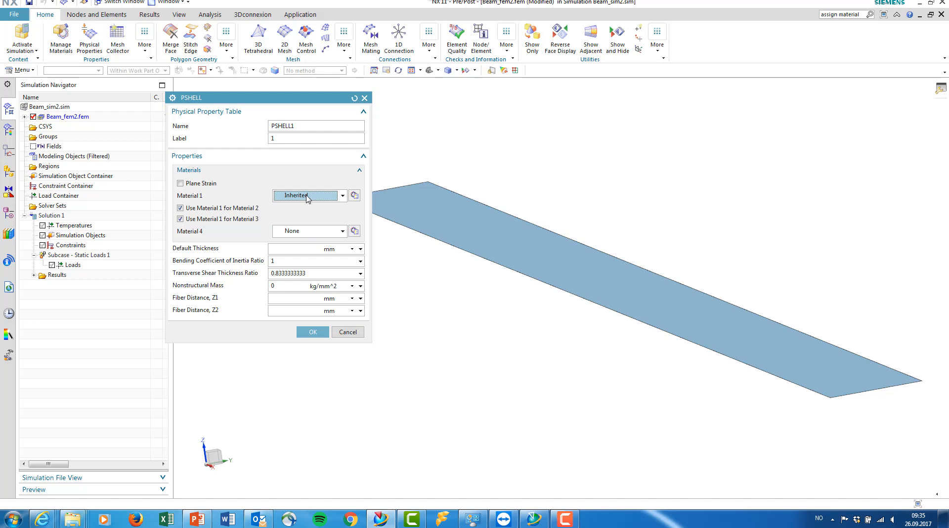
left_click(280, 249)
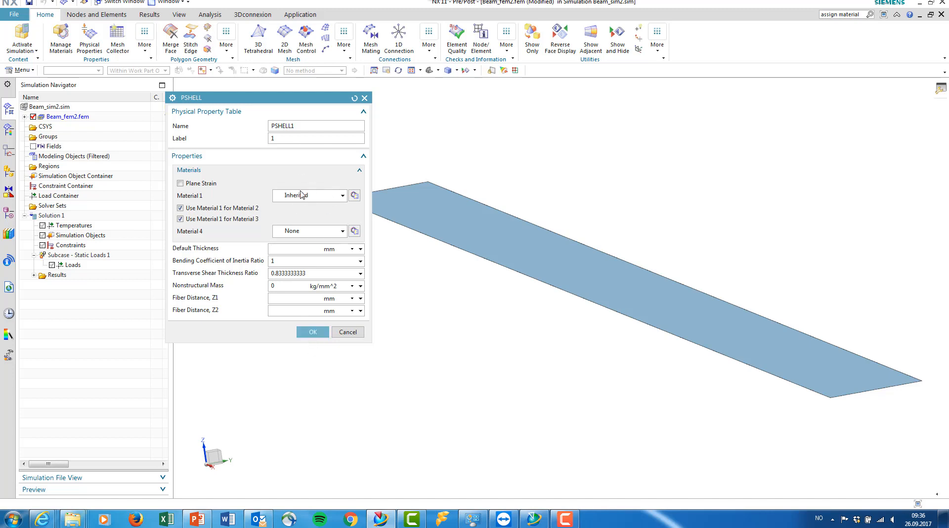
left_click(314, 332)
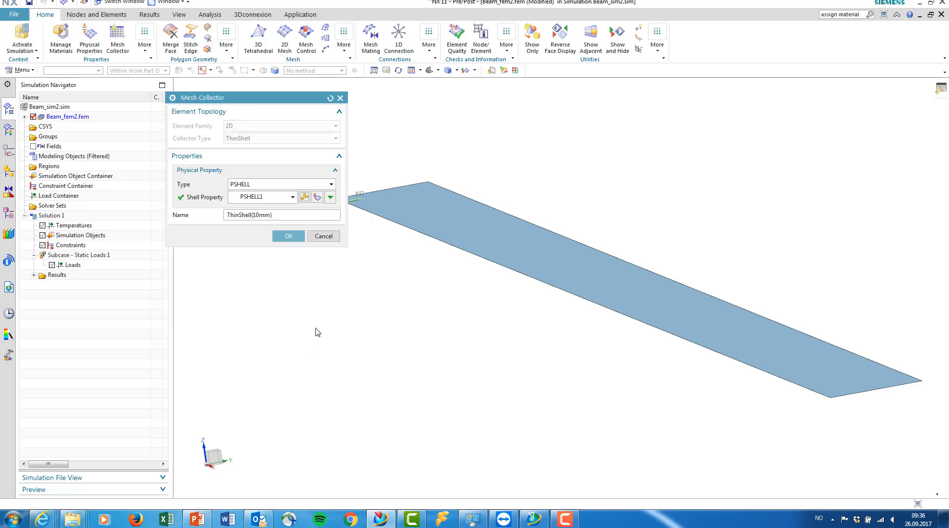
left_click(287, 236)
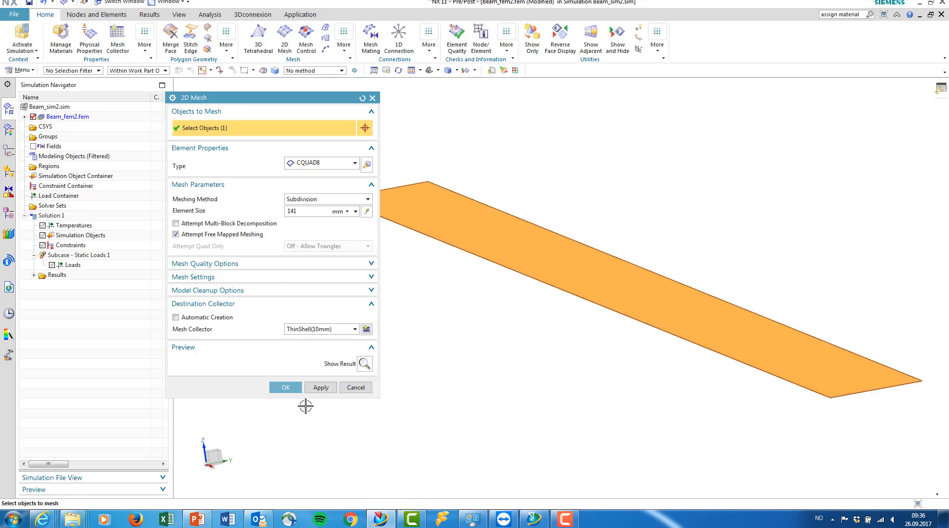
left_click(283, 387)
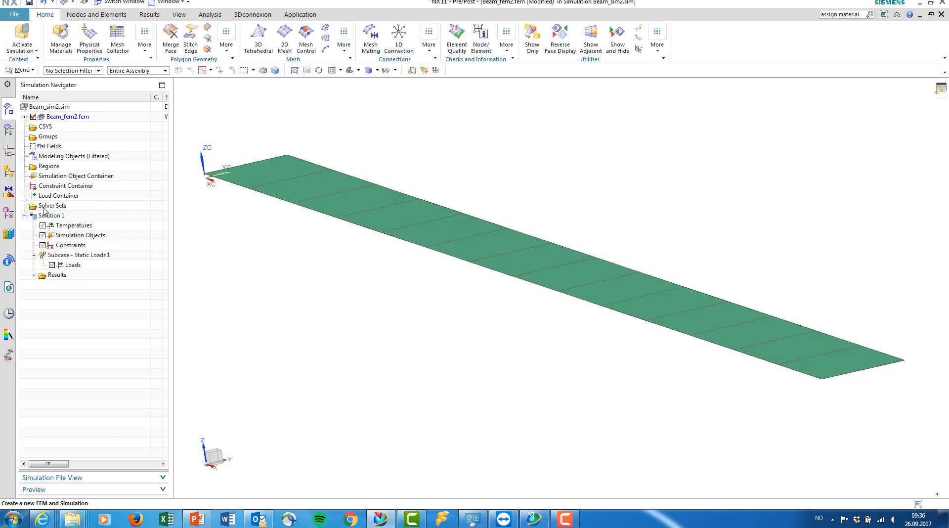
Set the thickness source in the mesh associated data of 2d_mesh(1) to Midsurface, evaluated at every node.
left_click(25, 117)
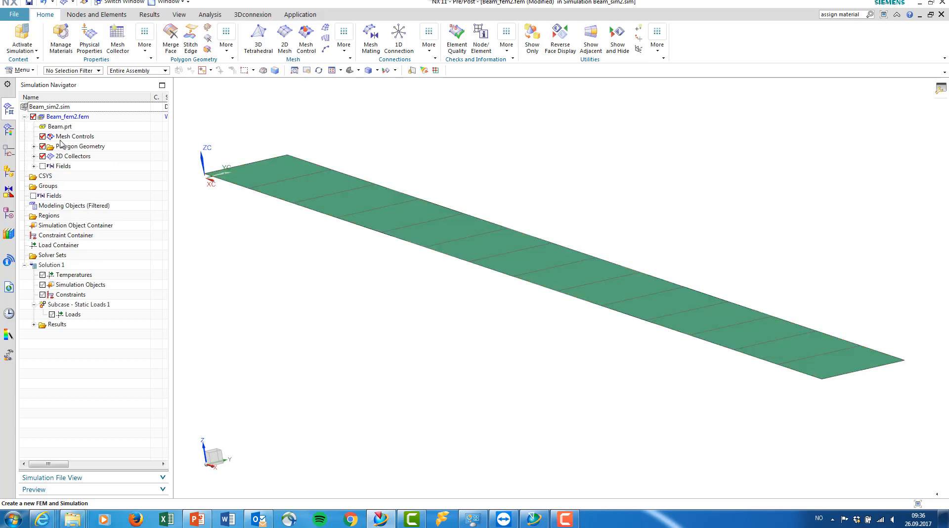
left_click(34, 156)
left_click(43, 166)
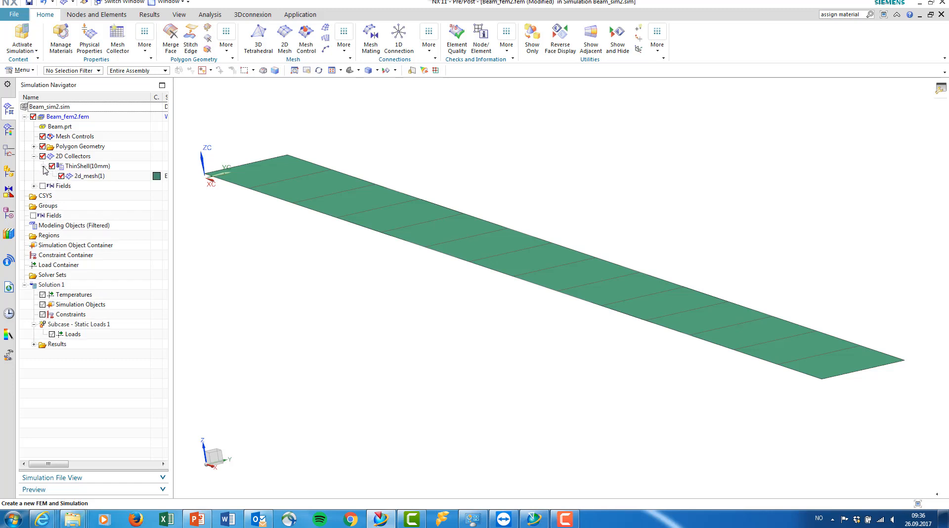
left_click(83, 177)
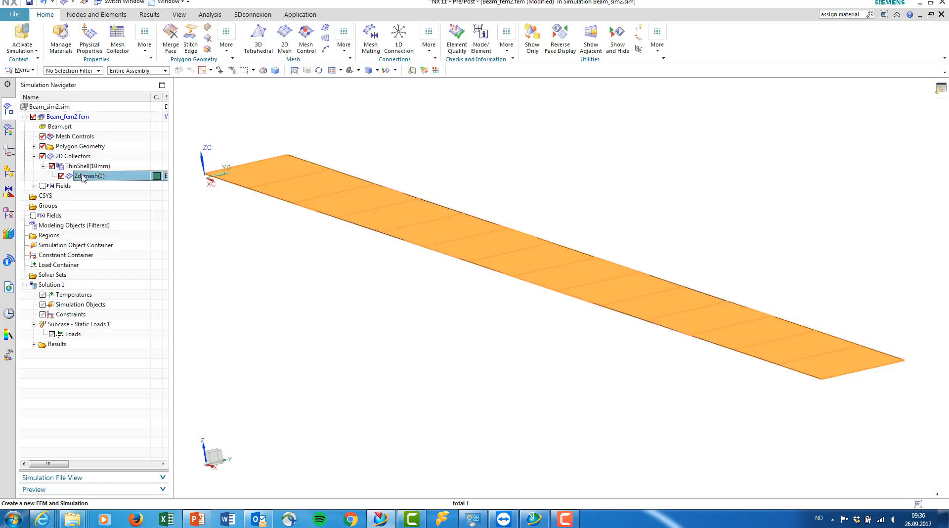
right_click(83, 178)
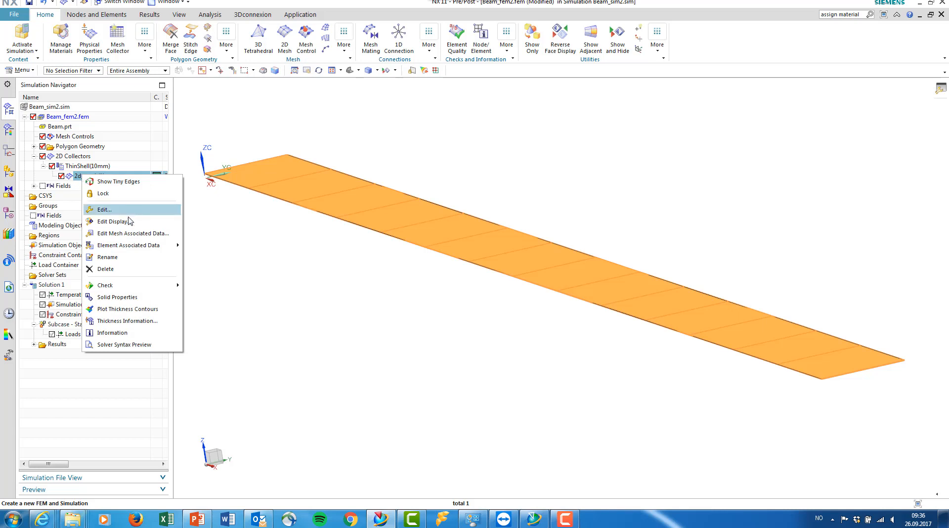
left_click(127, 234)
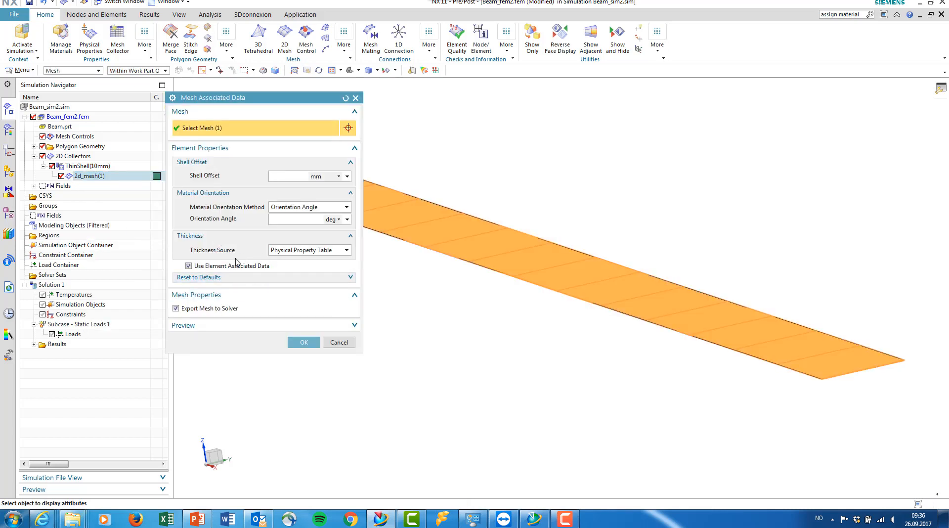
left_click(347, 251)
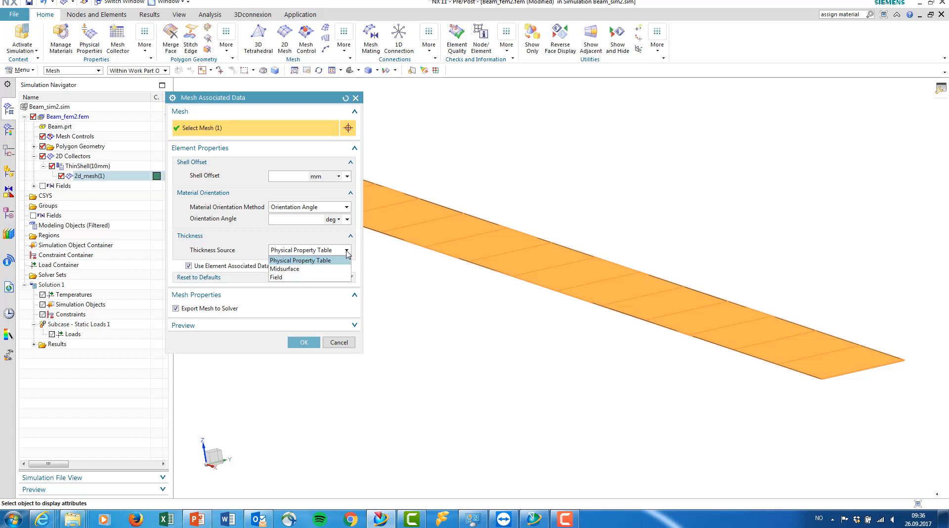
left_click(304, 270)
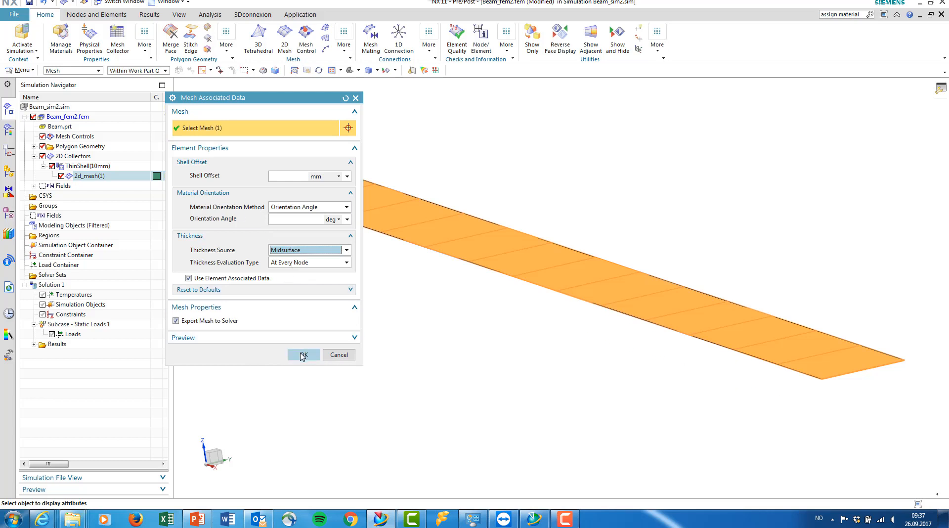
left_click(303, 356)
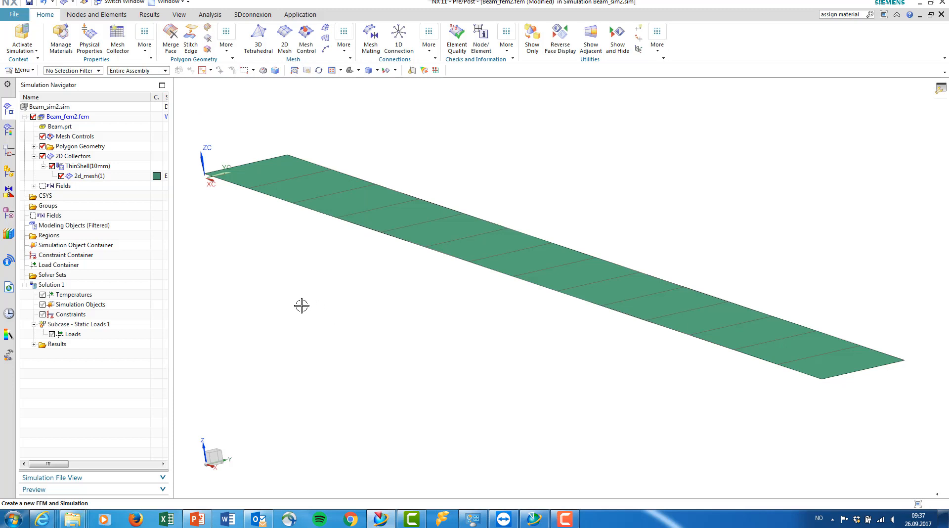
Turn on the display of element thickness and offset for 2d_mesh(1).
left_click(100, 176)
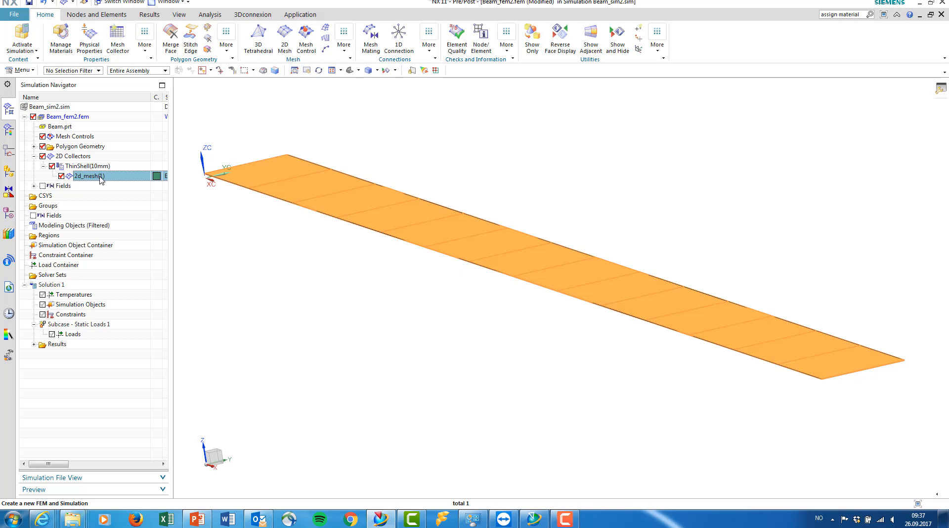
right_click(100, 177)
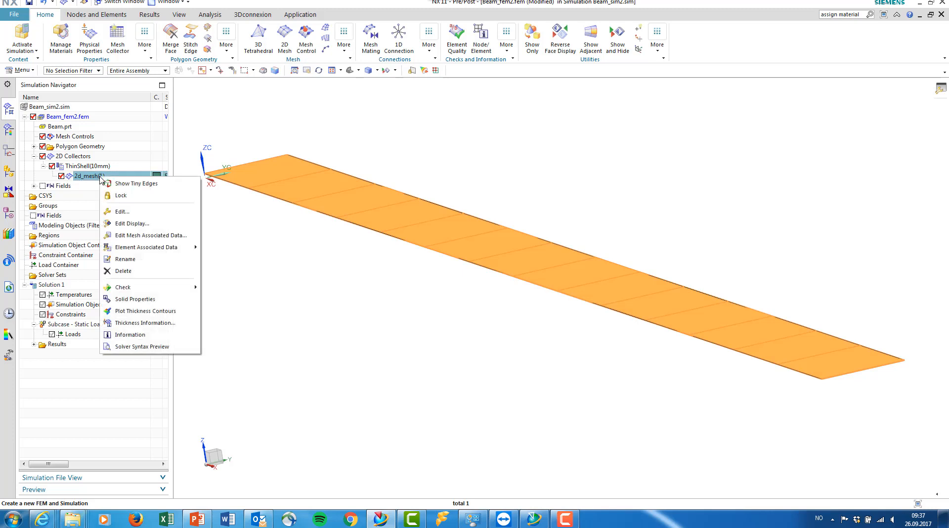
left_click(154, 227)
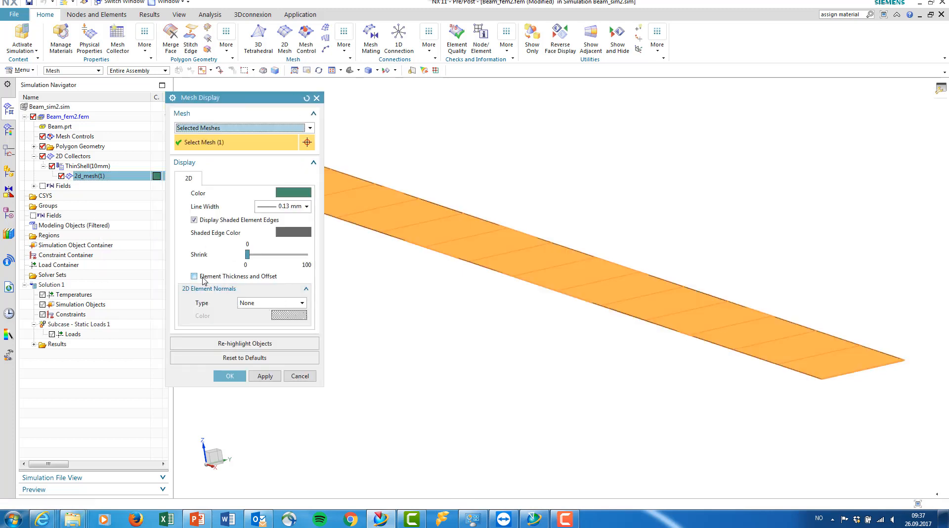
left_click(201, 278)
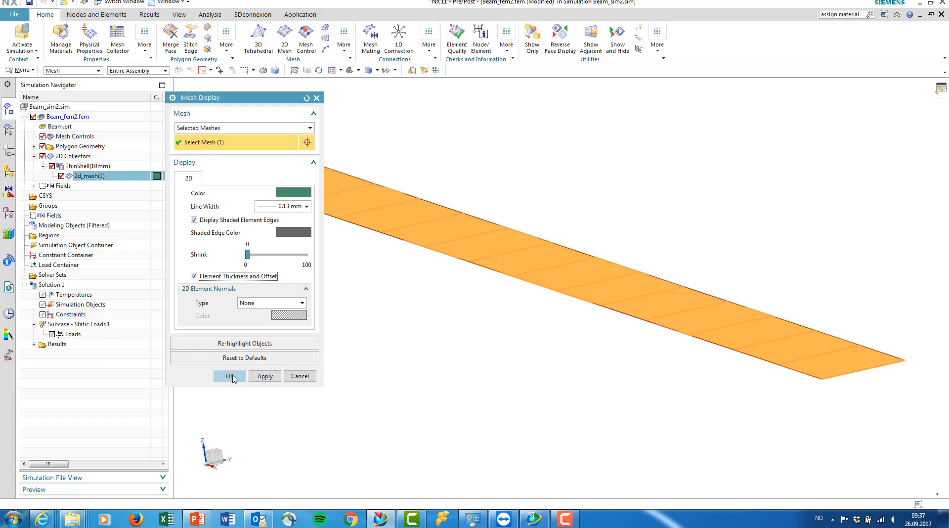
left_click(230, 375)
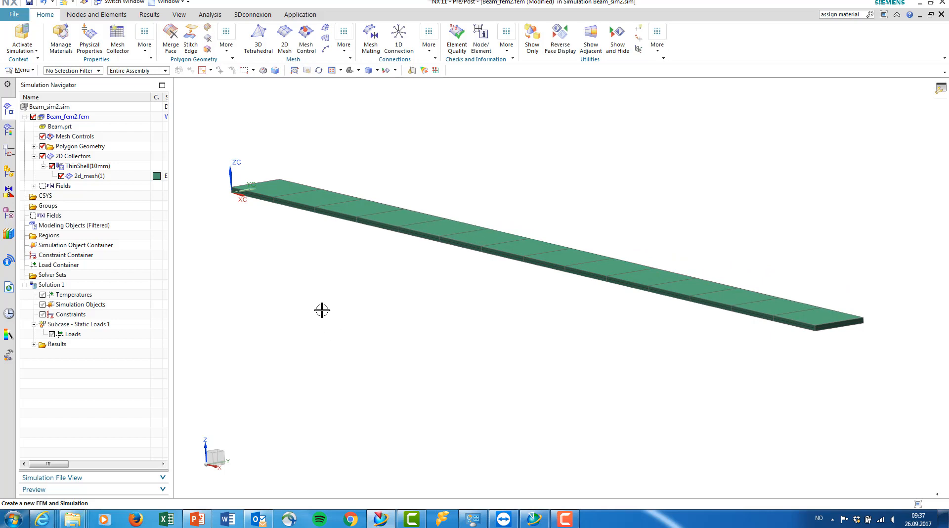
Make Beam_sim2.sim the work part and apply a fixed constraint to the midsurface's short end edge at the coordinate origin.
right_click(70, 108)
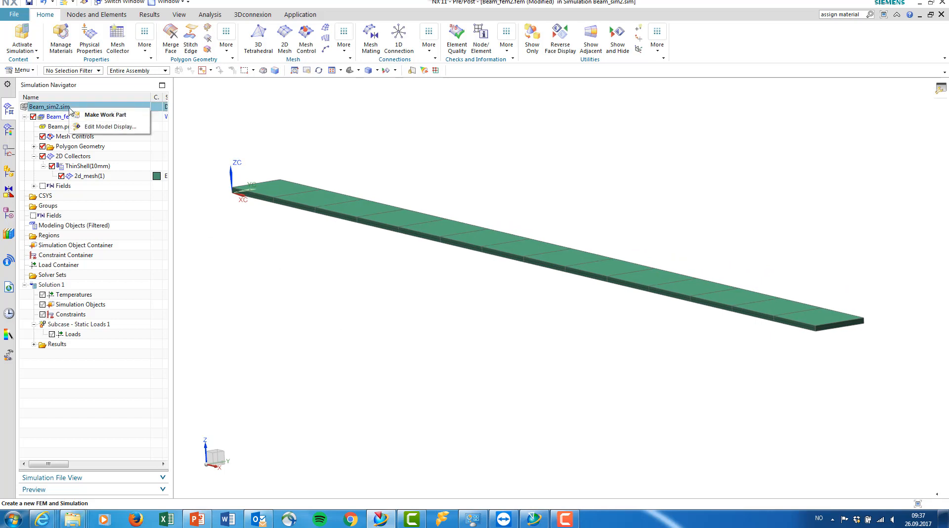
left_click(105, 115)
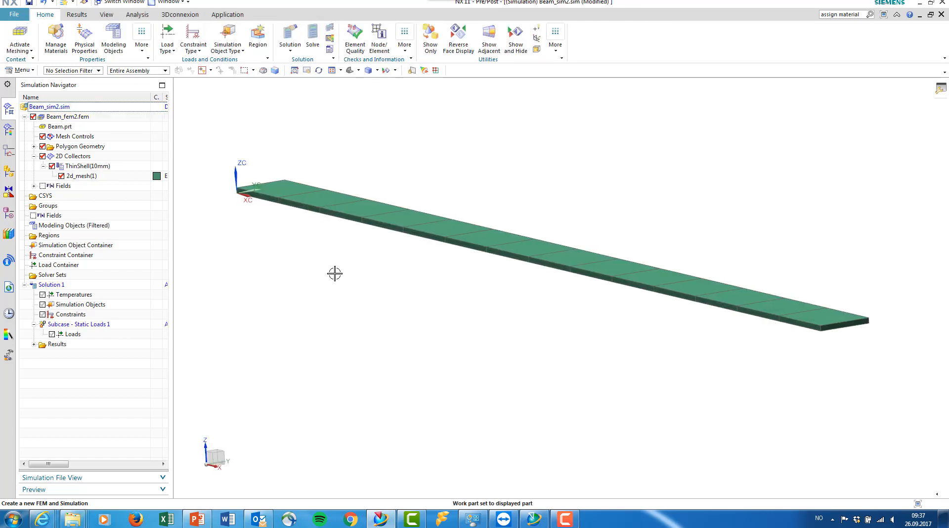
middle_click_drag(274, 300, 434, 339)
scroll(435, 338, "up", 5)
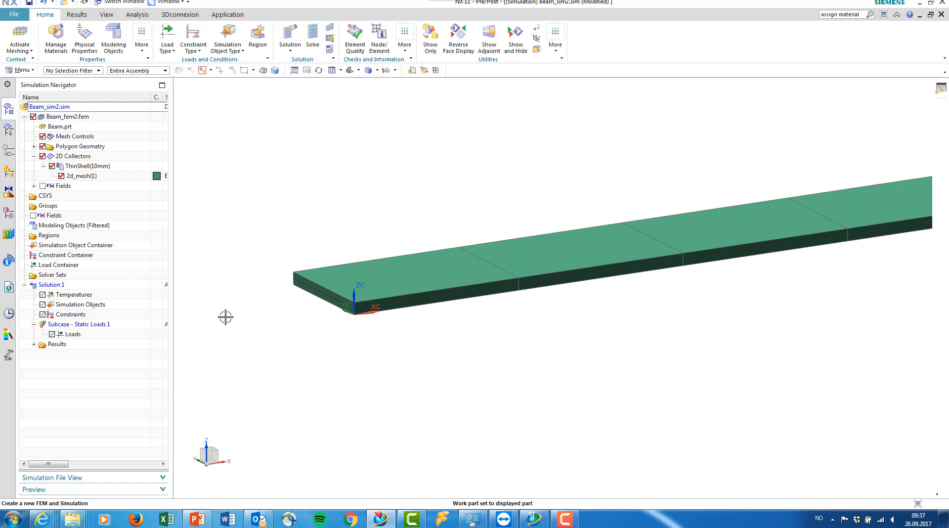
right_click(81, 317)
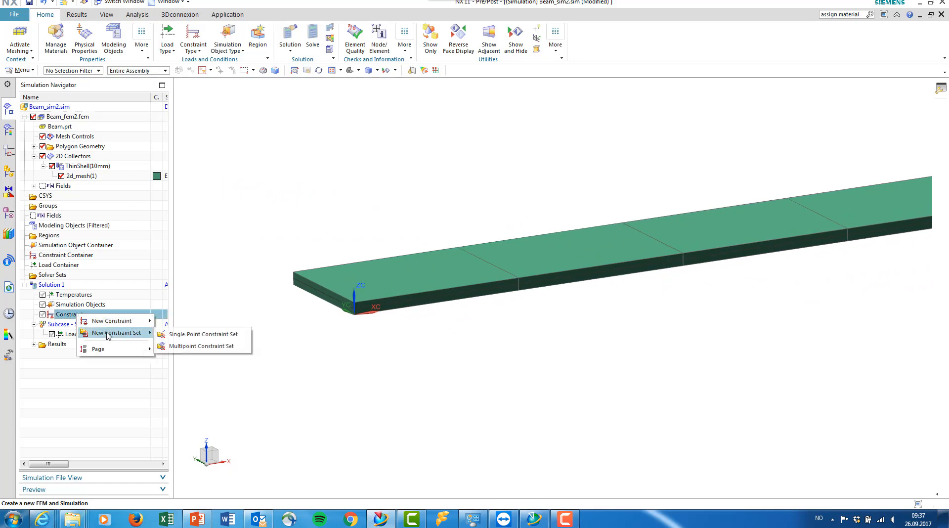
mouse_move(118, 321)
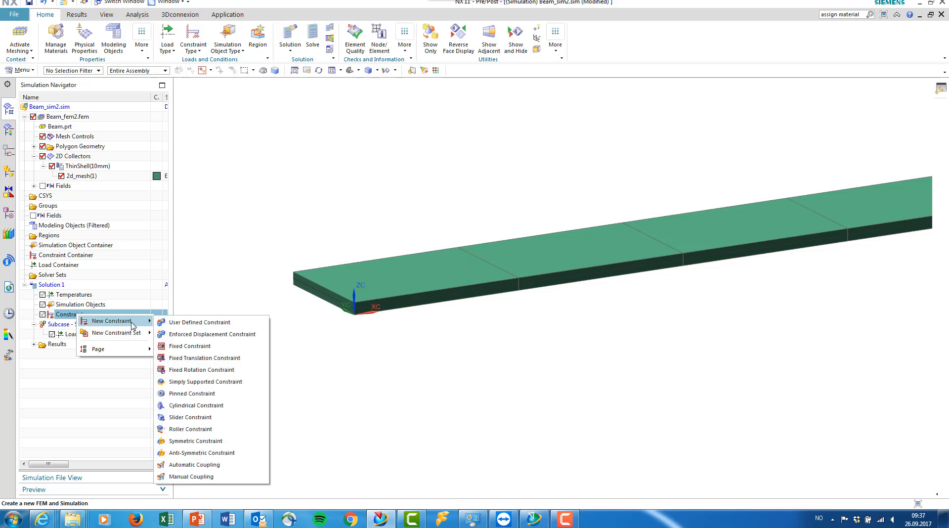
left_click(203, 347)
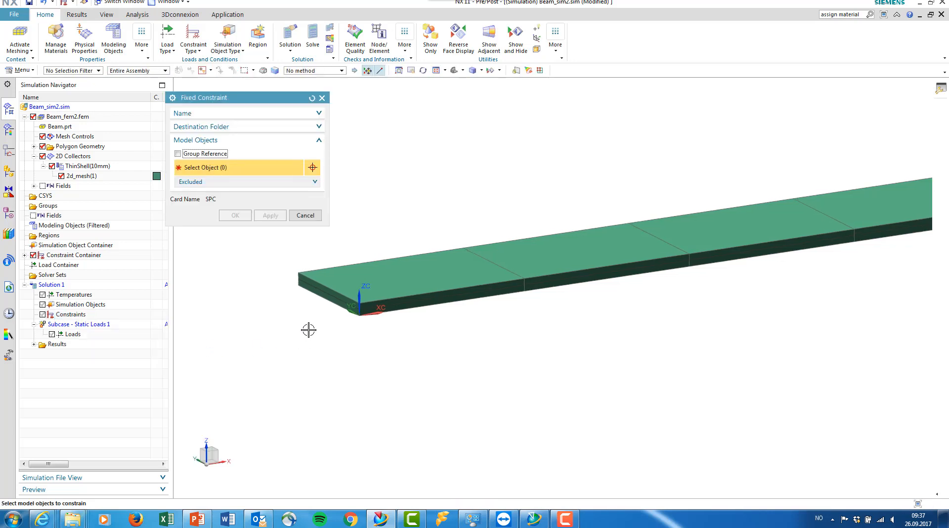
scroll(387, 363, "up", 5)
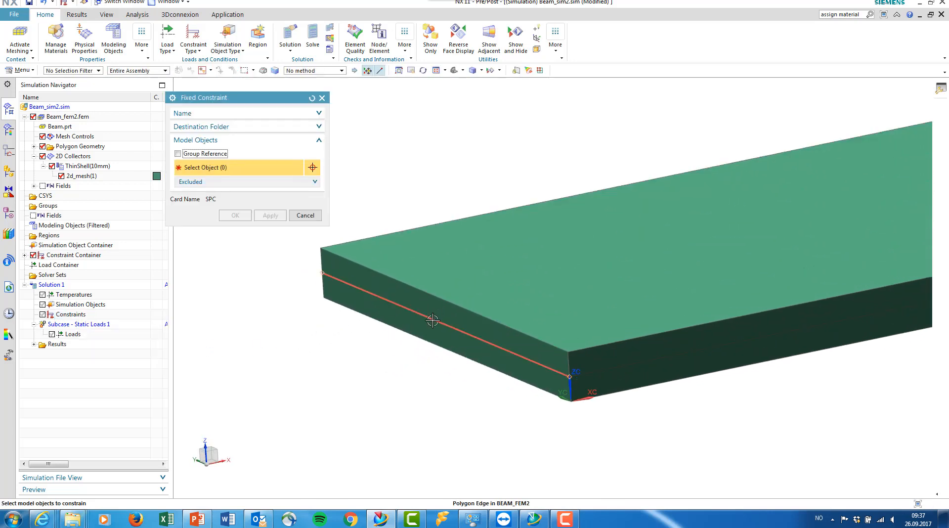
left_click(432, 320)
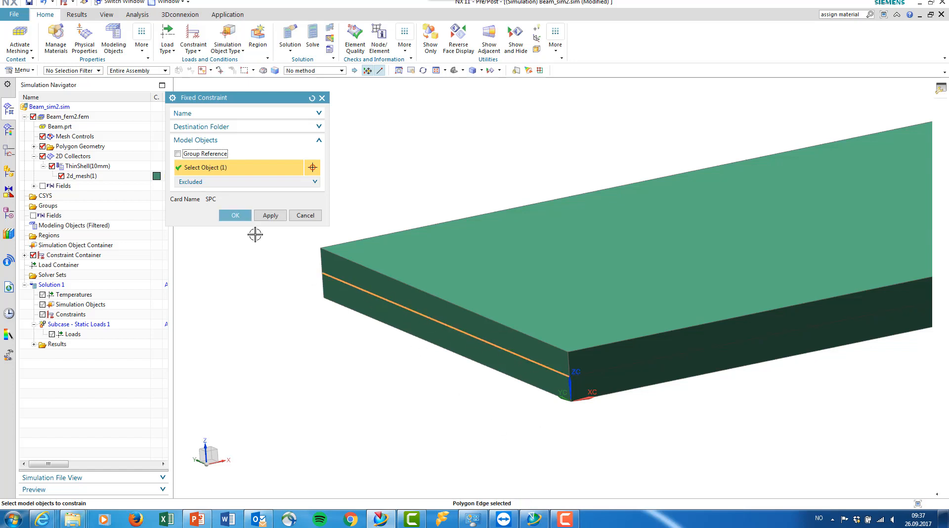
left_click(235, 216)
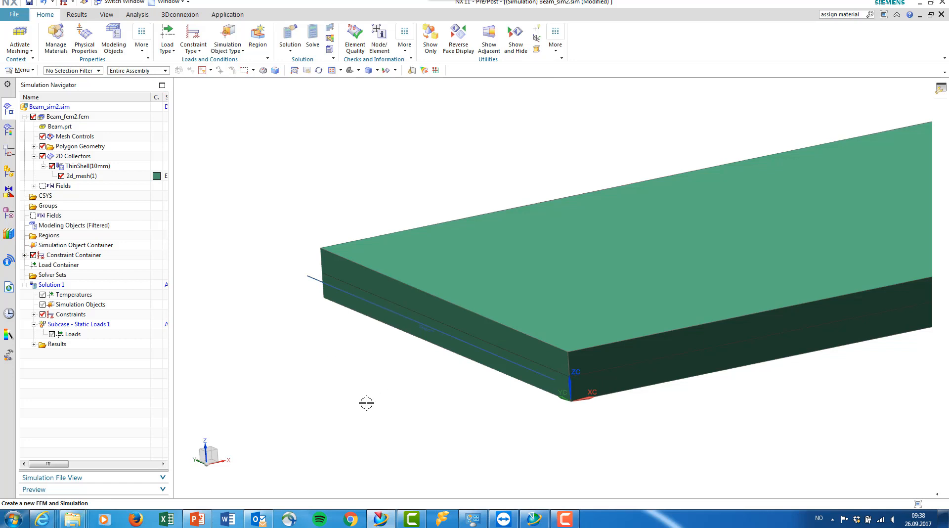
Set the boundary condition display of Fixed(1) to Collapsed mode.
scroll(364, 384, "down", 3)
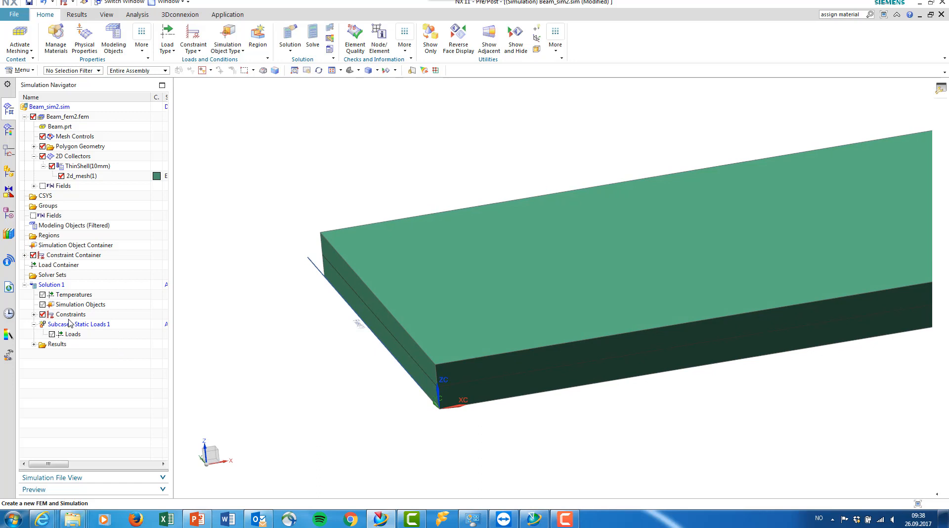
left_click(33, 315)
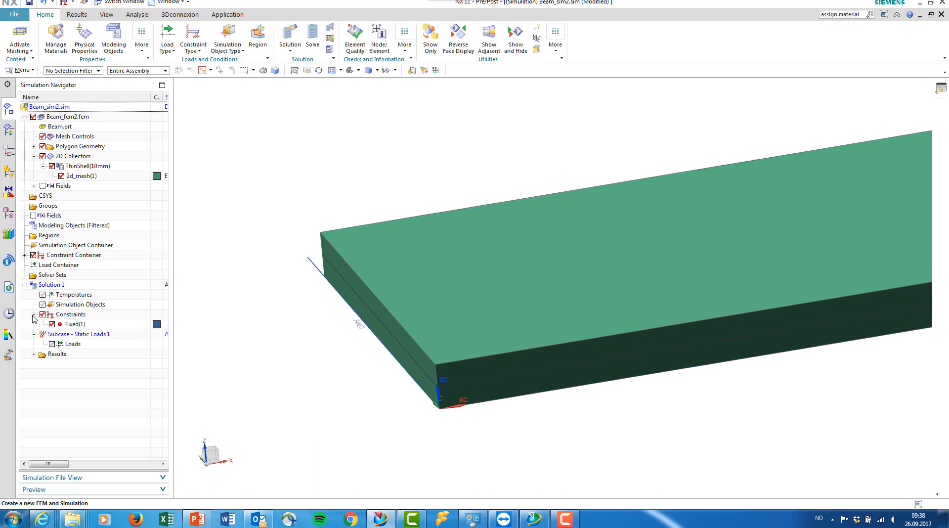
left_click(77, 325)
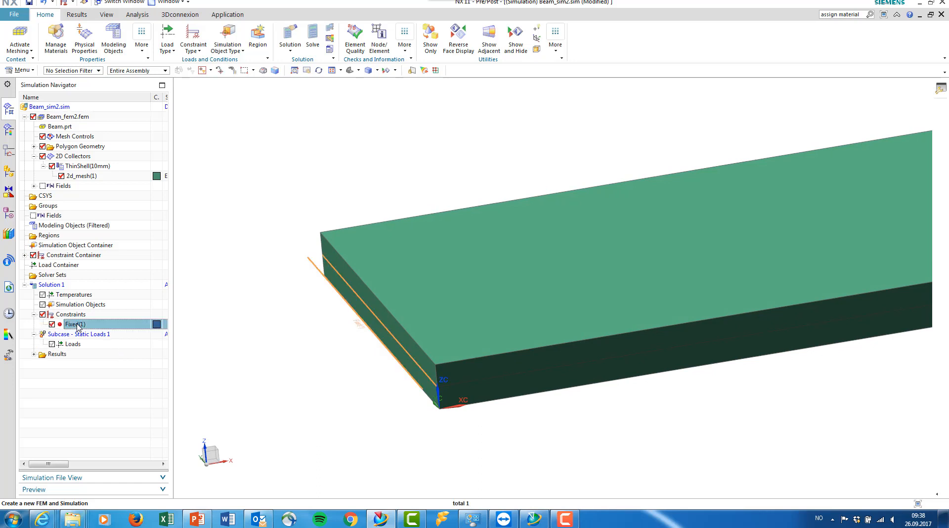
right_click(77, 326)
left_click(106, 343)
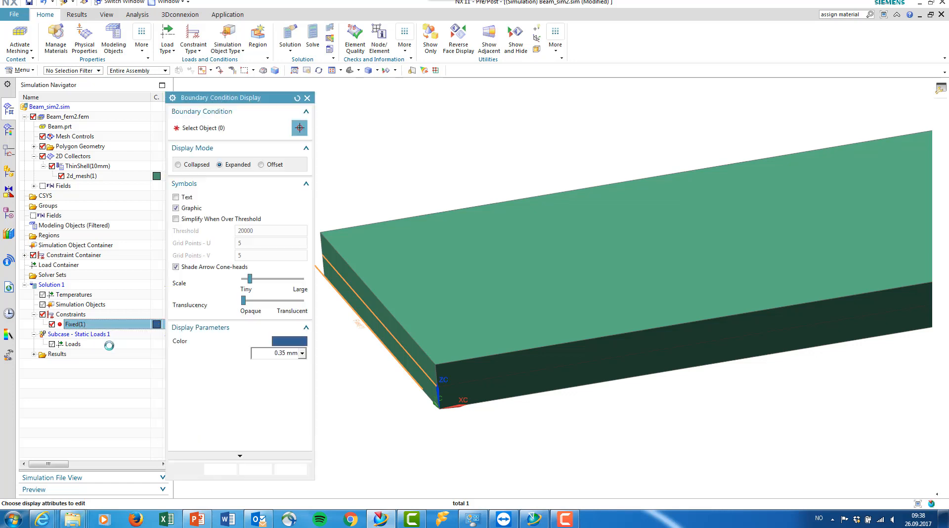
left_click(220, 165)
left_click(188, 167)
left_click(255, 469)
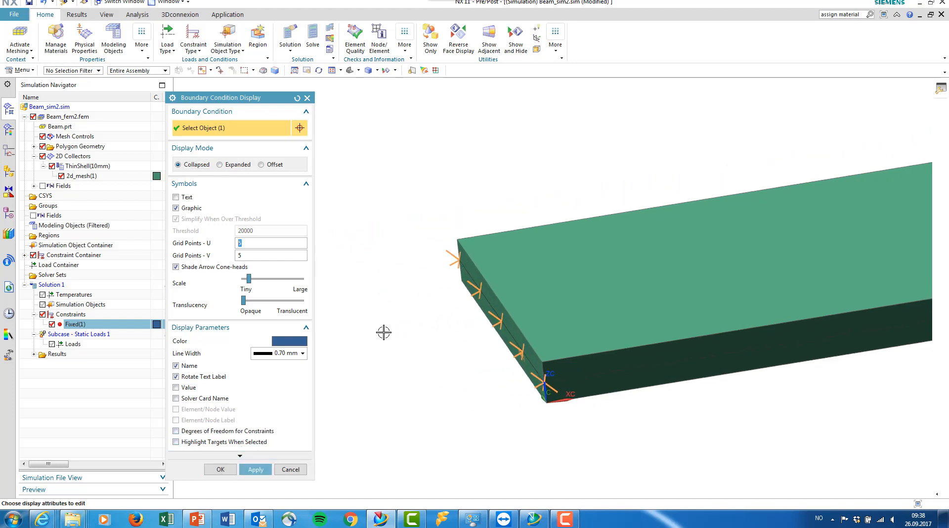
left_click(219, 469)
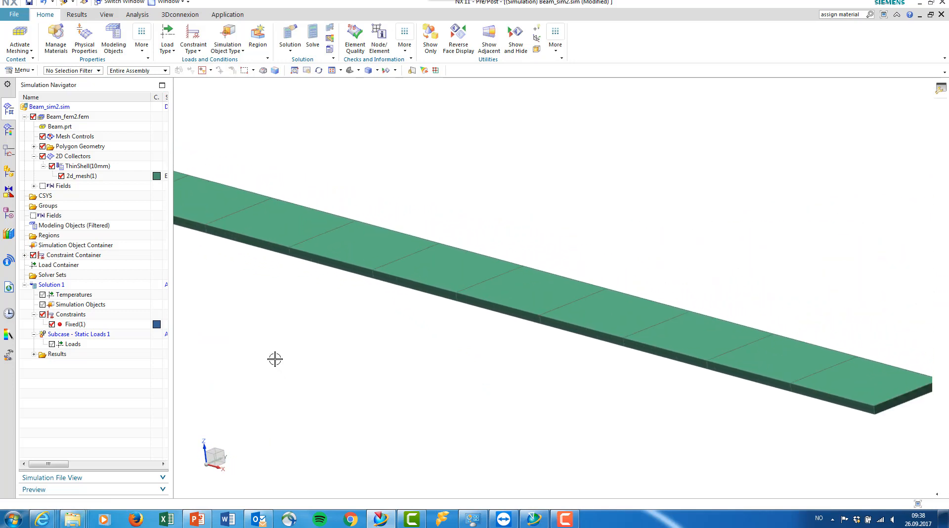
Apply a 50 N force along ZC to the midsurface's free short end edge, using geometric distribution.
right_click(72, 345)
mouse_move(96, 350)
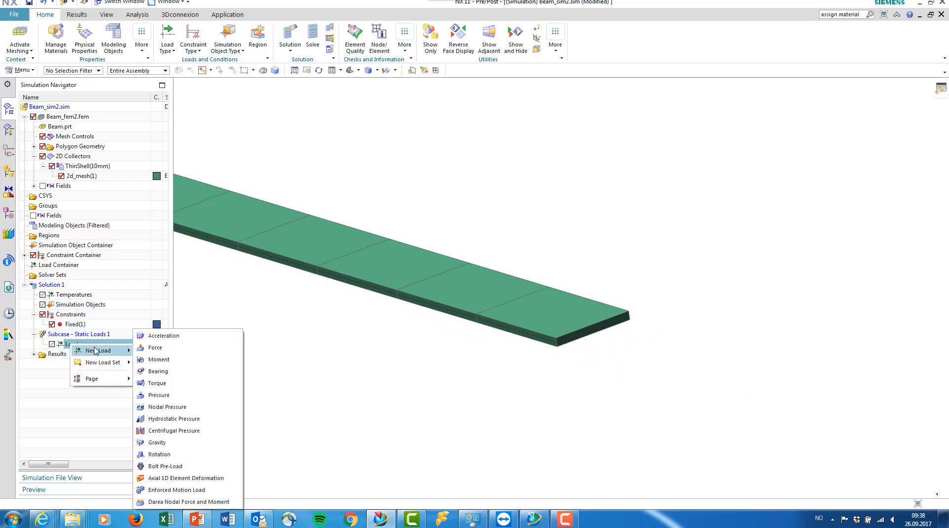
left_click(175, 347)
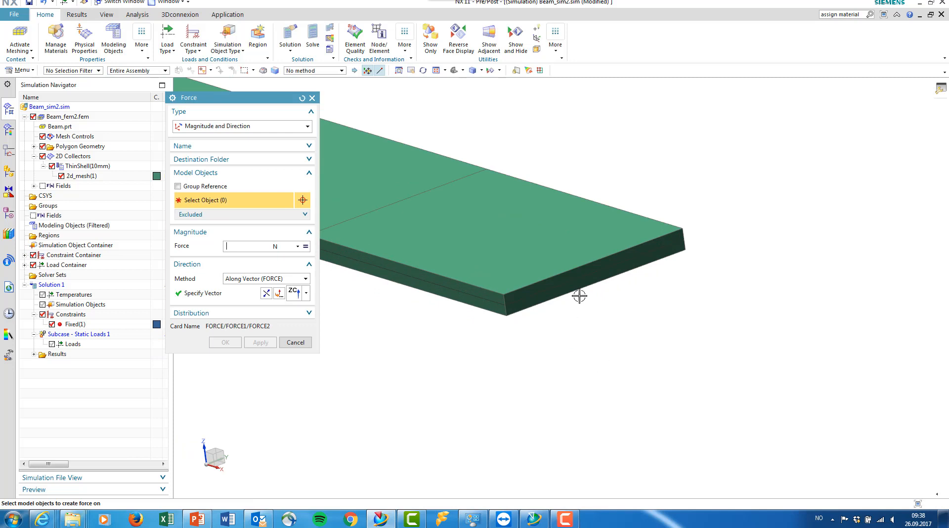
left_click(560, 288)
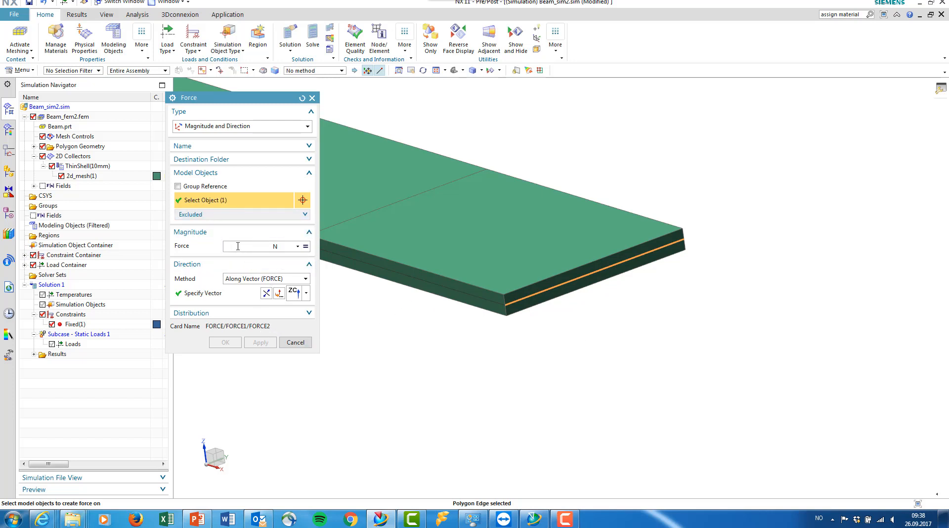
type("50")
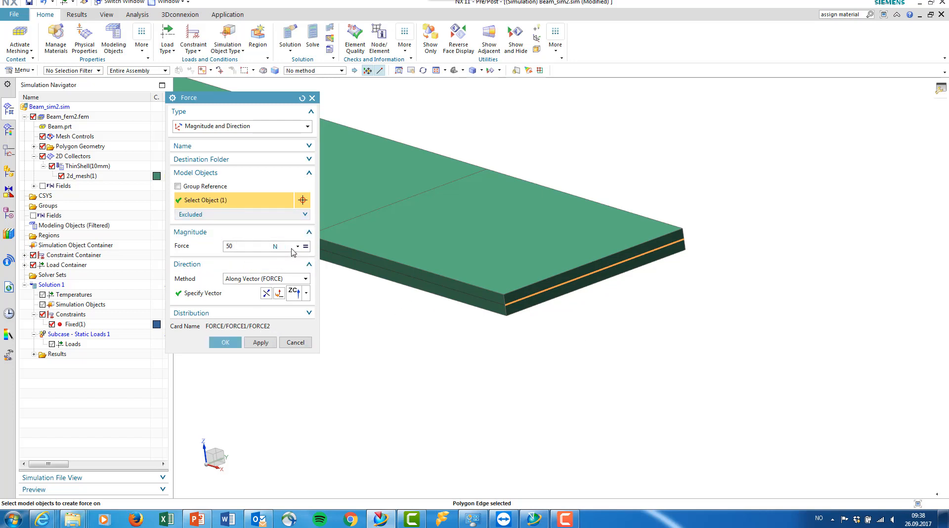
left_click(281, 314)
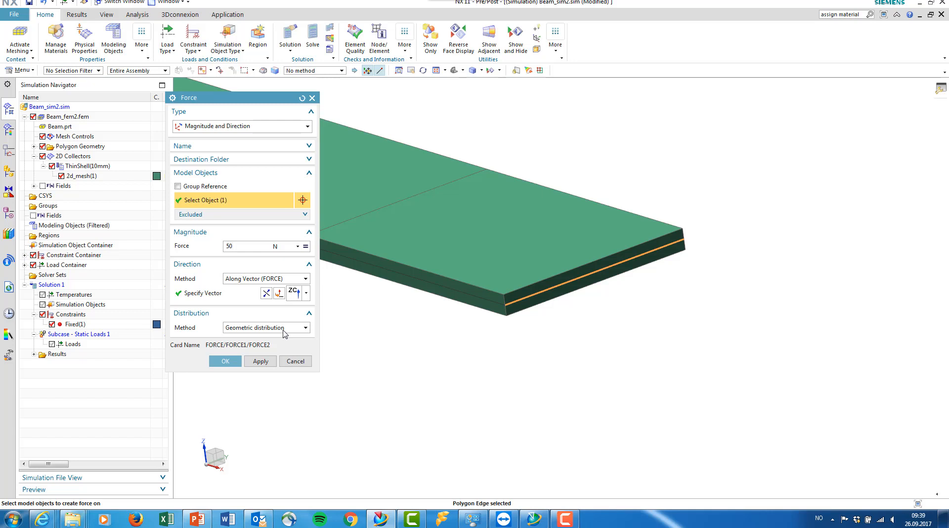
left_click(285, 334)
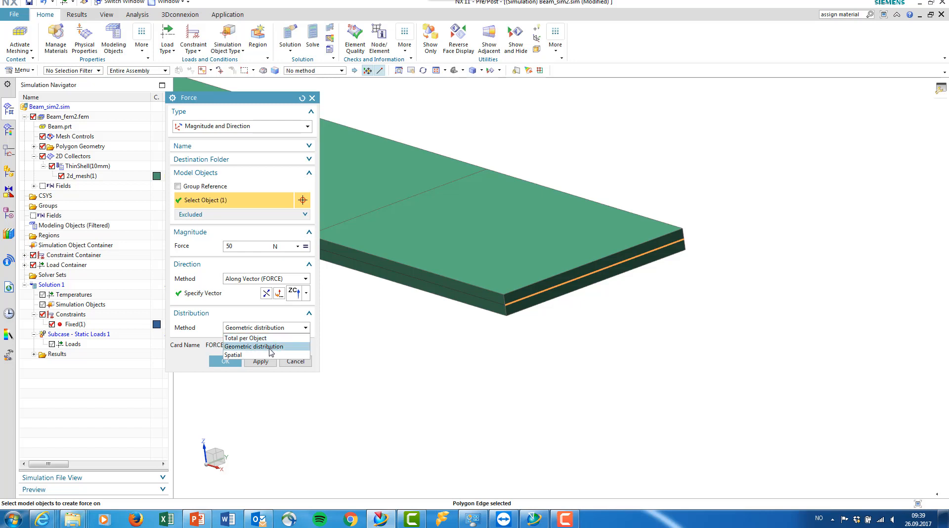
left_click(270, 349)
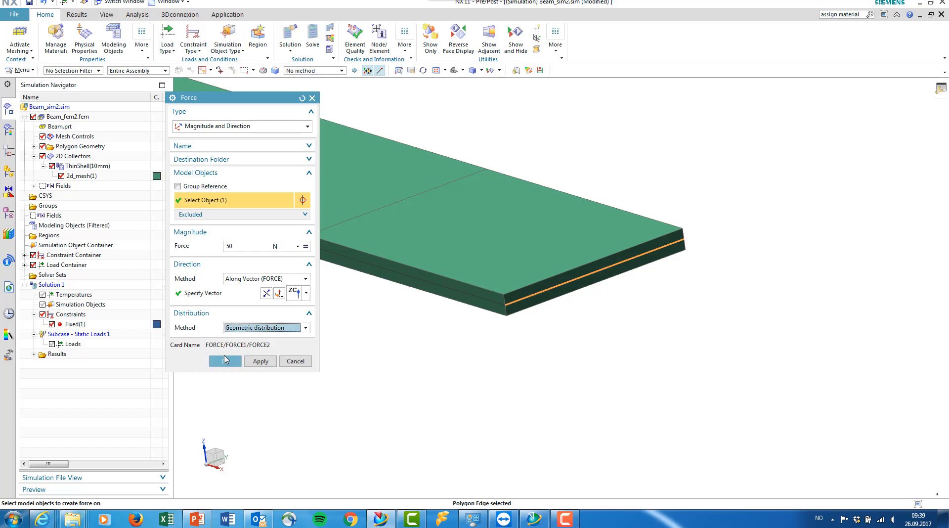
left_click(228, 361)
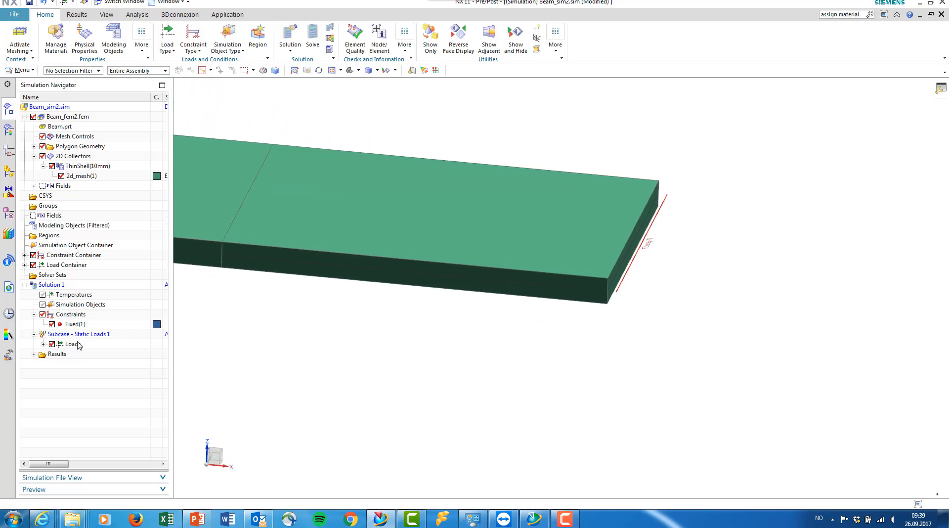
Set the boundary condition display of Force(1) to Collapsed mode.
left_click(44, 345)
left_click(90, 356)
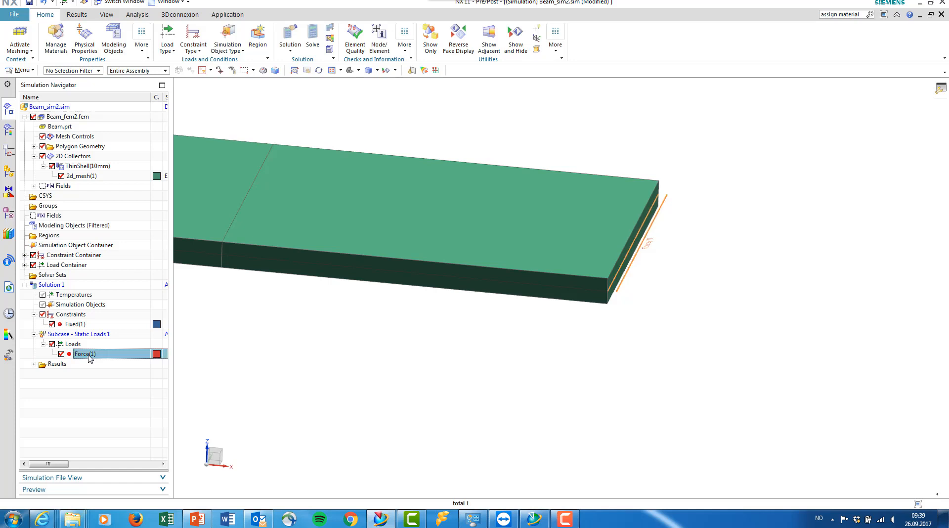
right_click(90, 357)
left_click(120, 374)
left_click(193, 168)
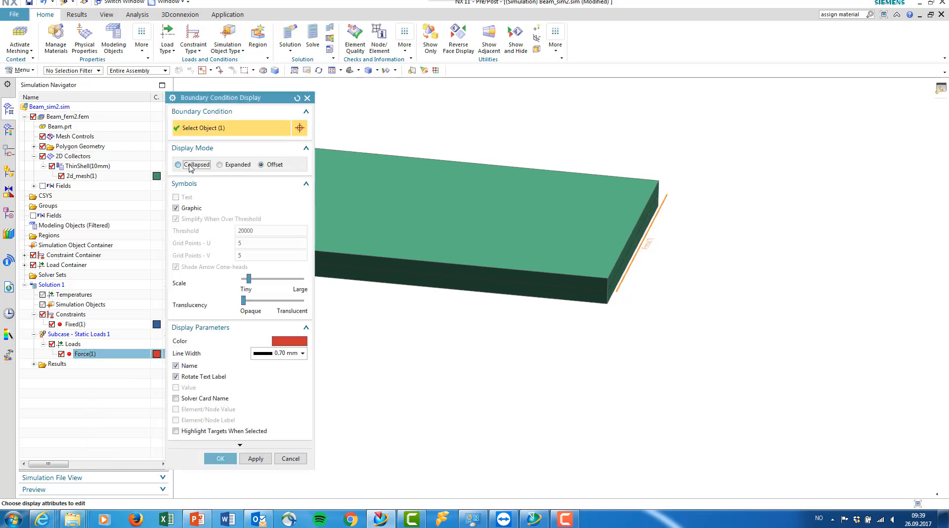
left_click(254, 459)
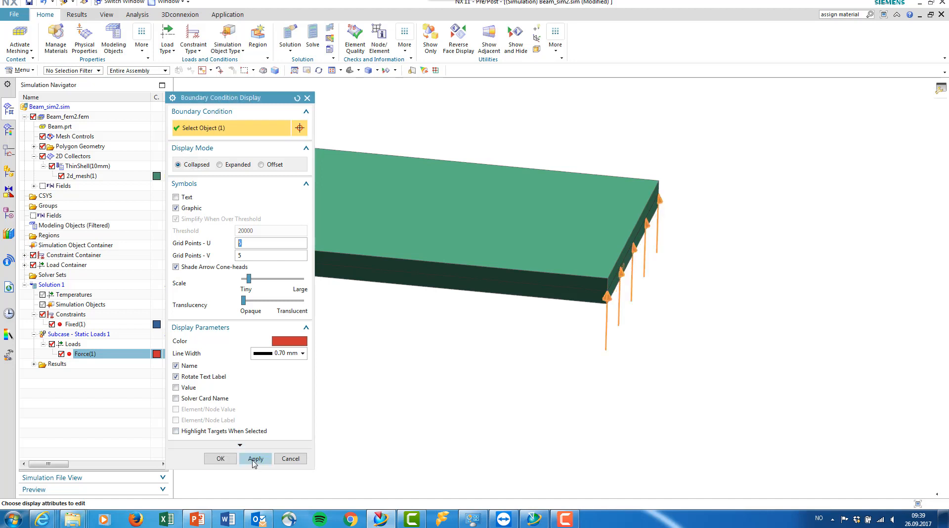
left_click(220, 458)
scroll(526, 403, "down", 8)
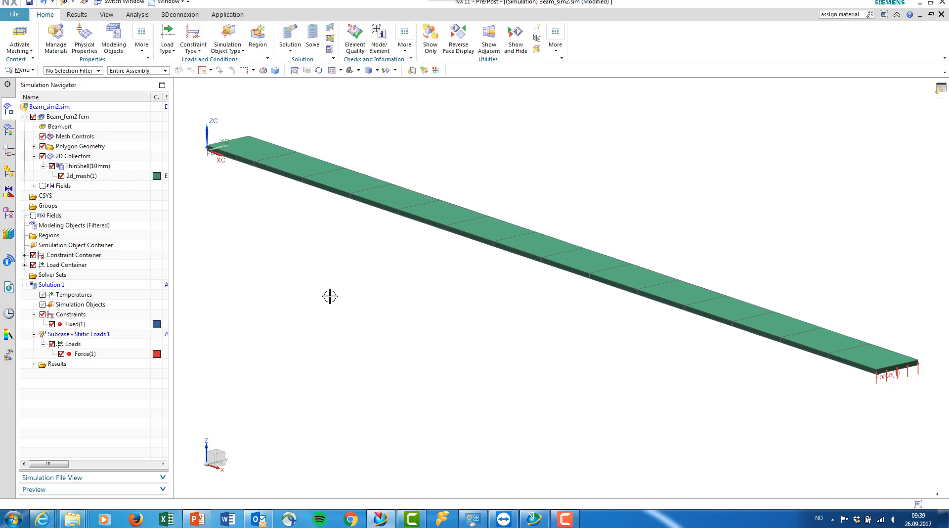
Solve Solution 1 with the model setup check enabled, and close the job monitor and solver information.
right_click(88, 285)
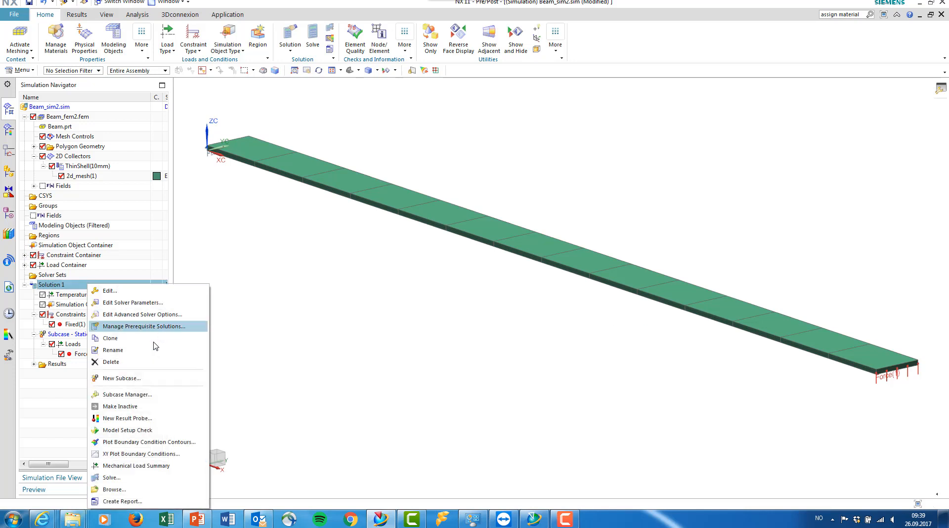
left_click(111, 477)
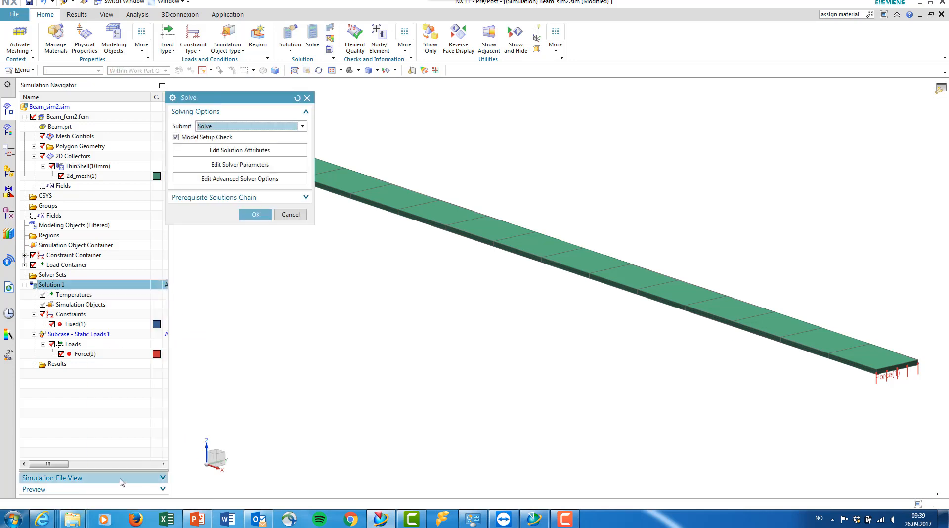
left_click(253, 214)
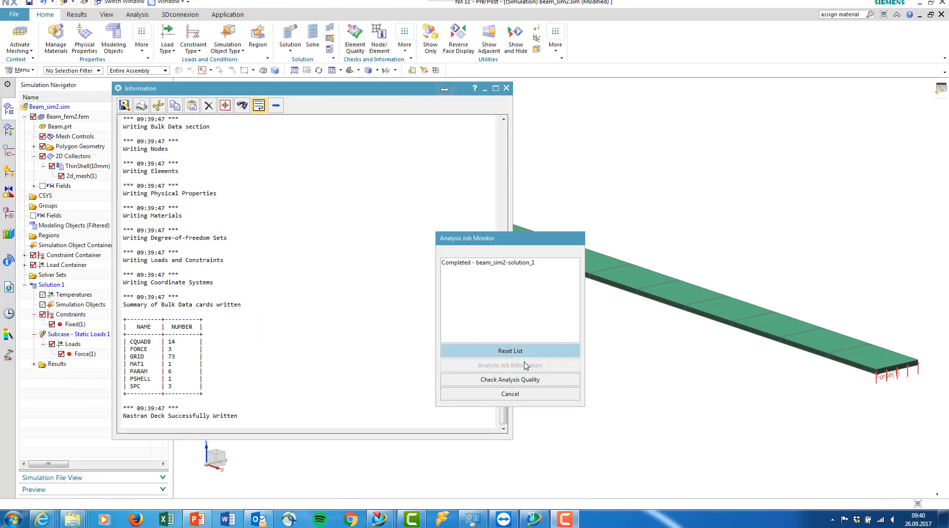
left_click(510, 394)
left_click(506, 88)
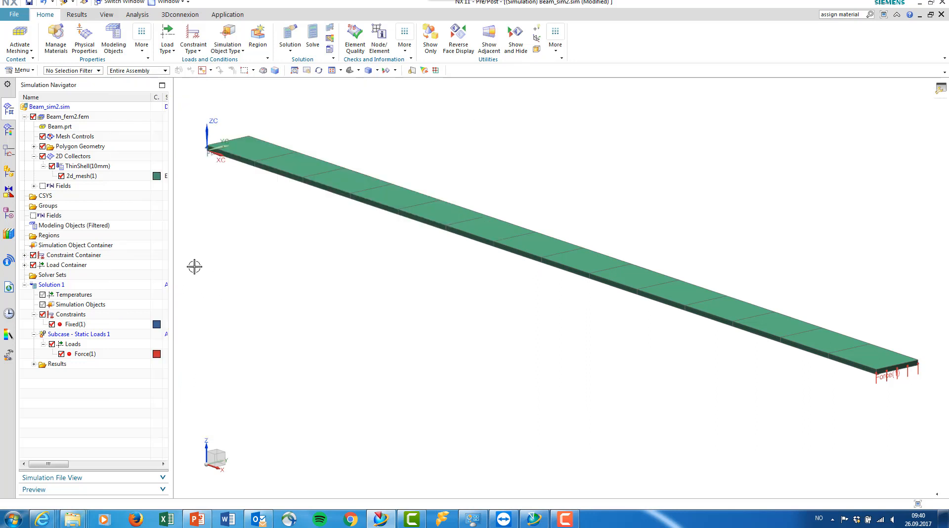
Plot the nodal Z displacement from the structural results of Beam_sim2's Solution 1 and animate the deformation.
left_click(34, 364)
double_click(79, 374)
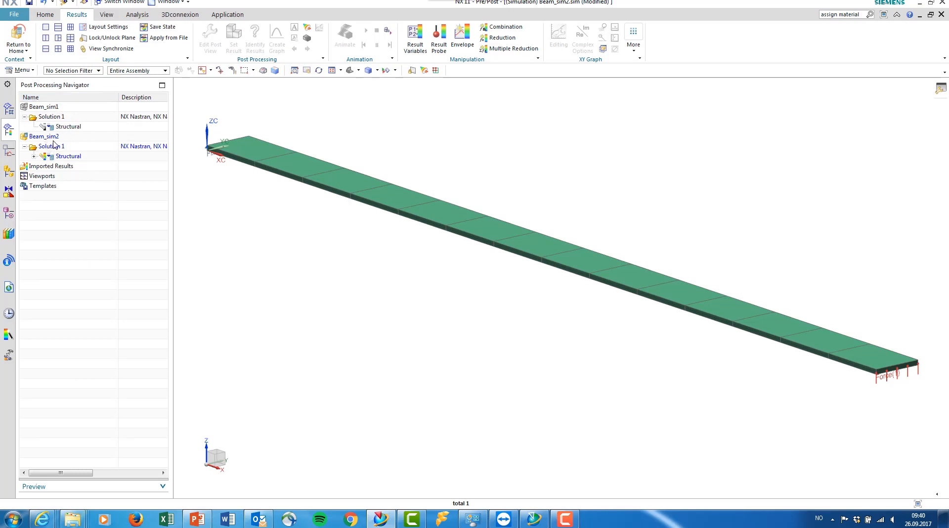
left_click(34, 157)
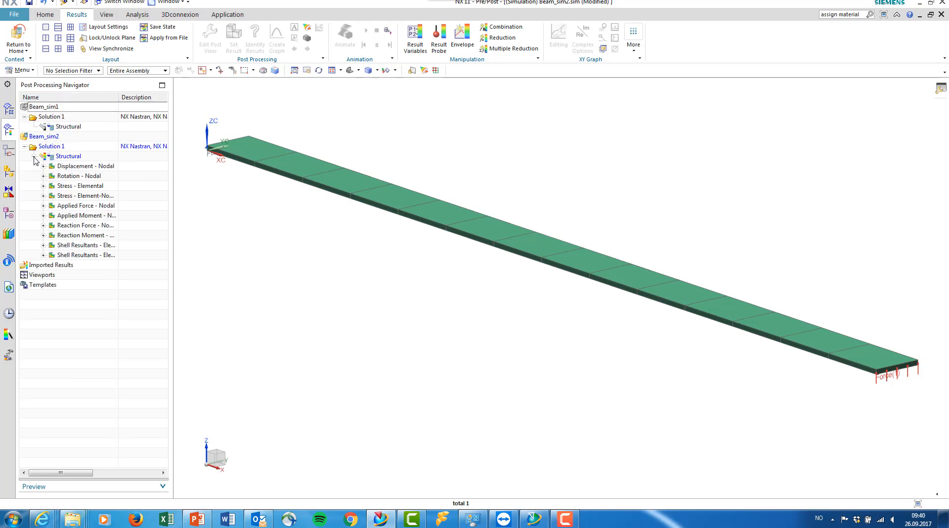
left_click(44, 166)
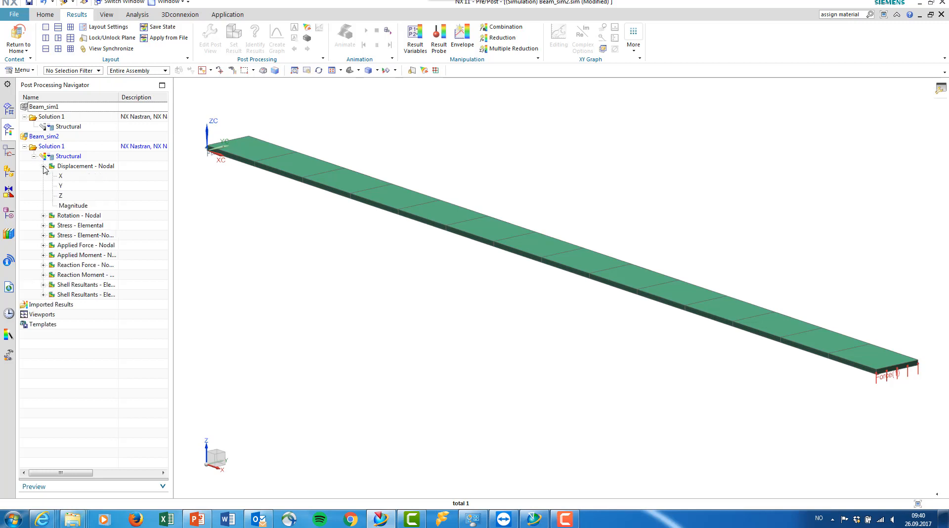
left_click(61, 197)
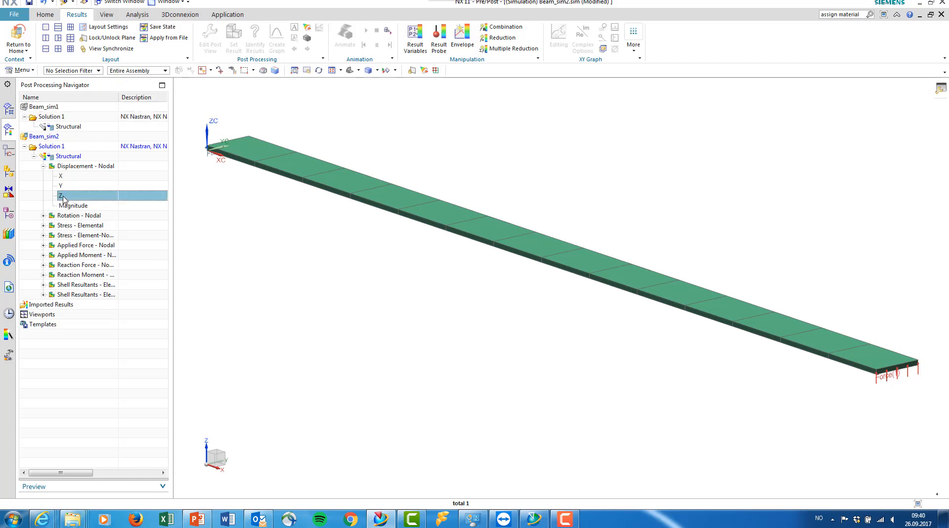
double_click(63, 198)
middle_click_drag(430, 304, 443, 288)
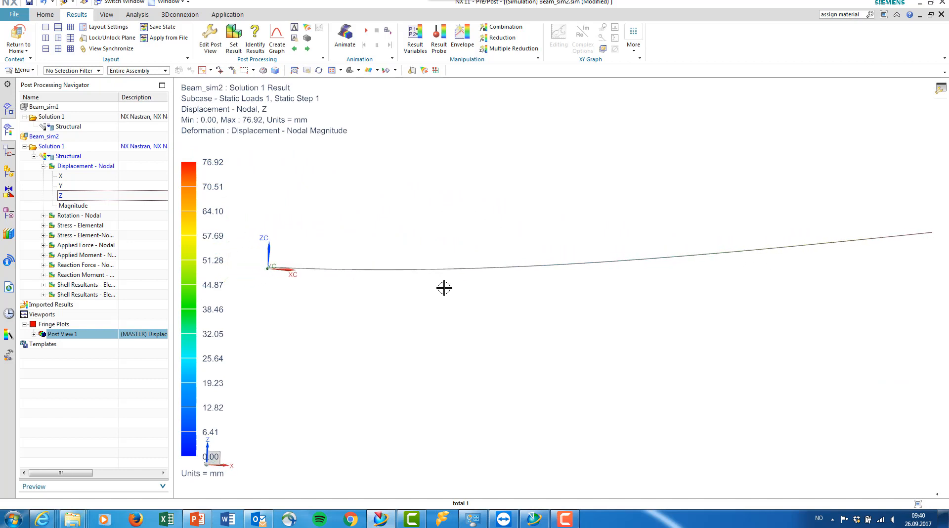
left_click(366, 31)
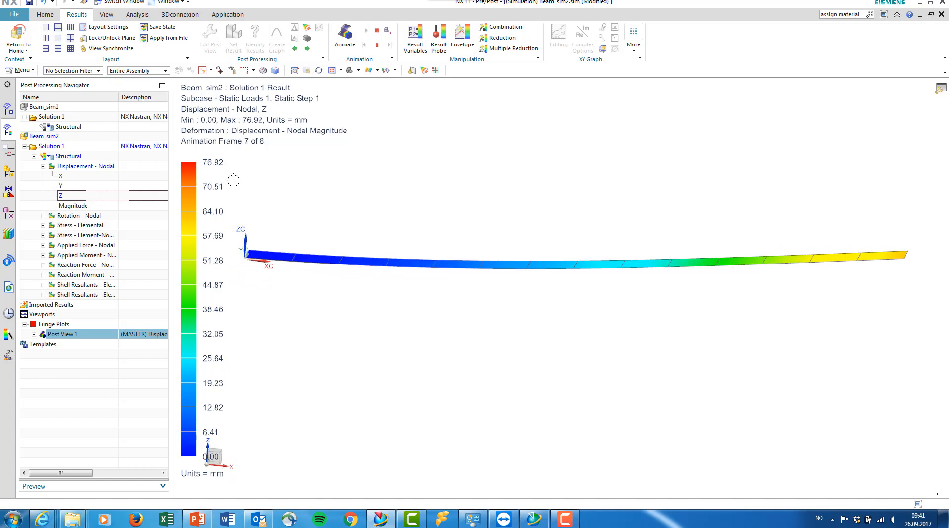
Plot the element-nodal XX stress for Beam_sim2 and stop the animation.
left_click_drag(118, 97, 133, 97)
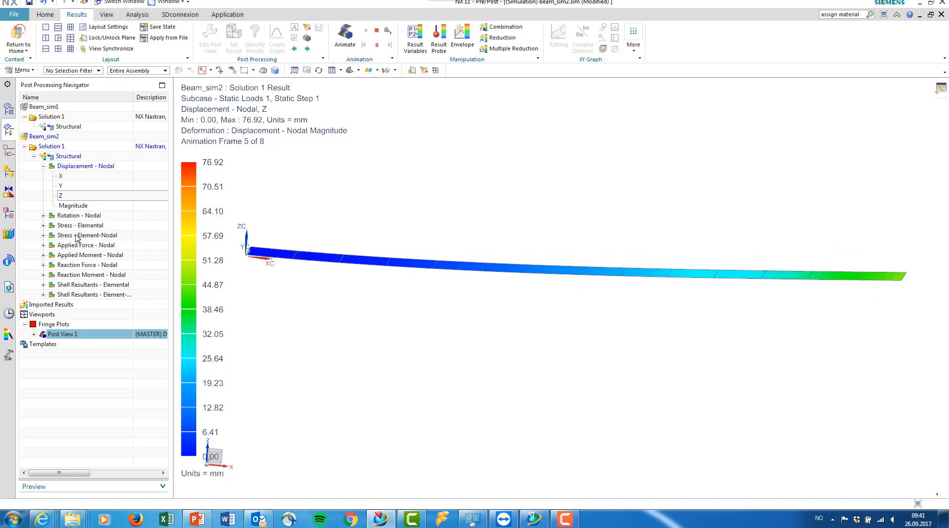
left_click(43, 235)
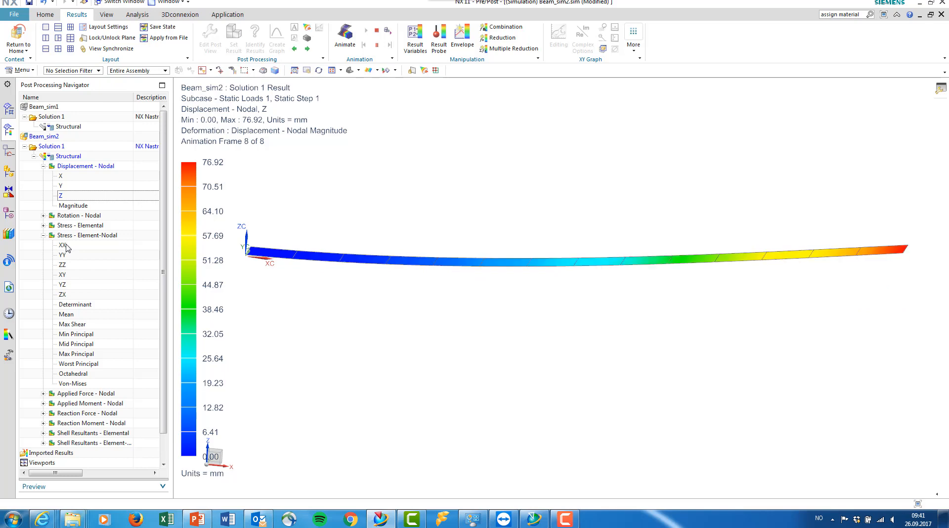
double_click(66, 246)
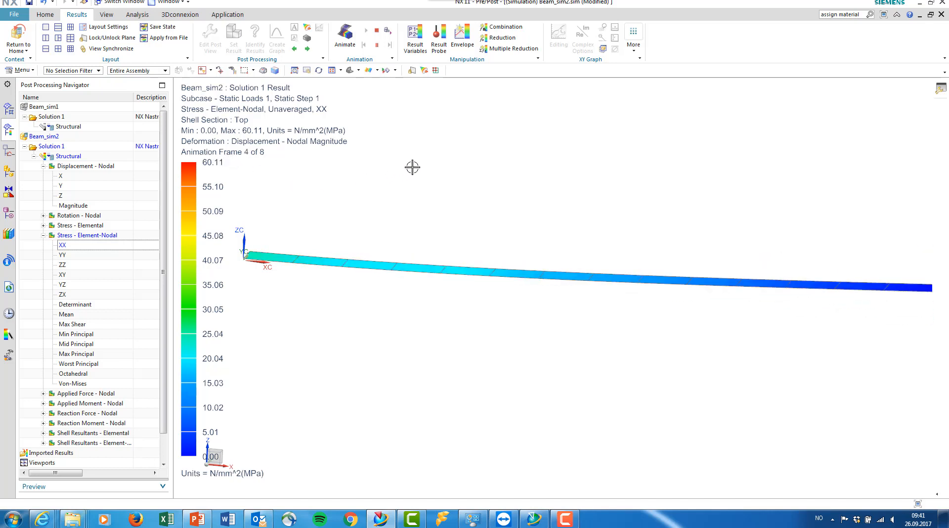
left_click(377, 30)
Set the shell location of the XX stress plot to Bottom.
left_click(233, 41)
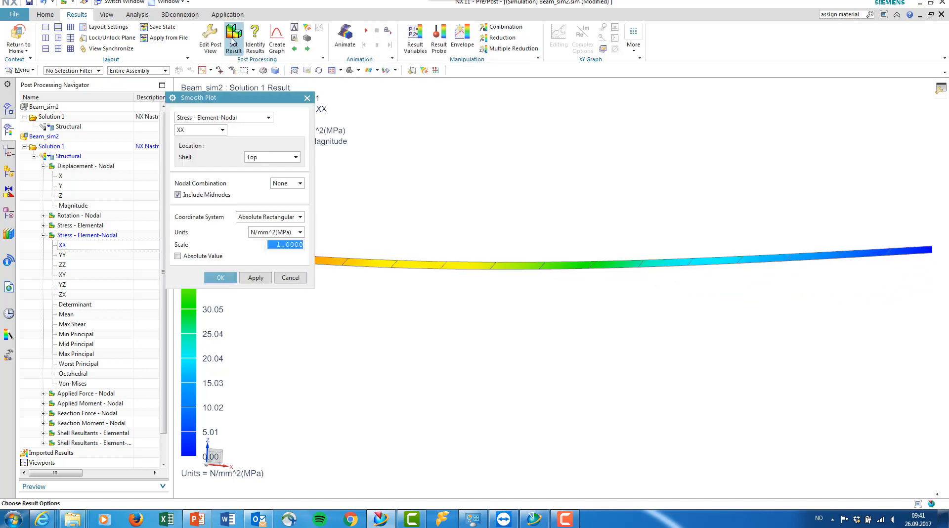
left_click(271, 158)
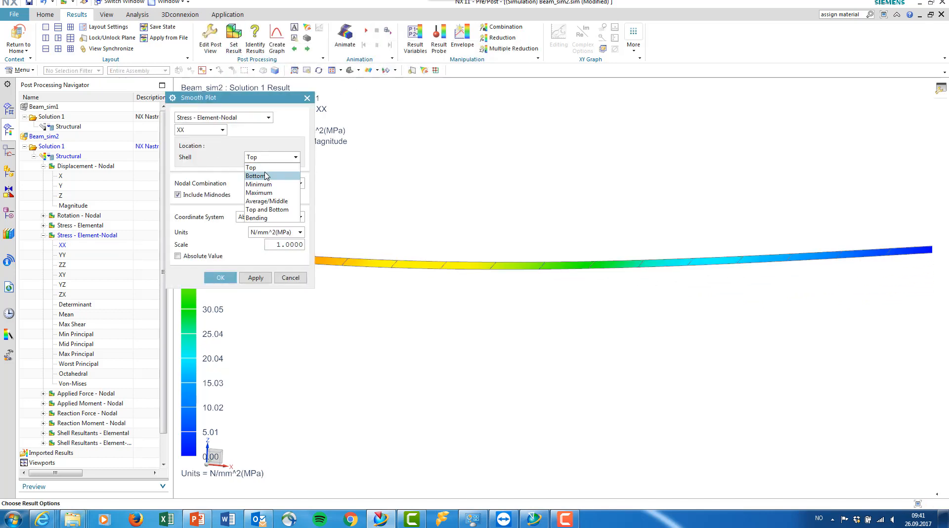
left_click(266, 176)
left_click(221, 277)
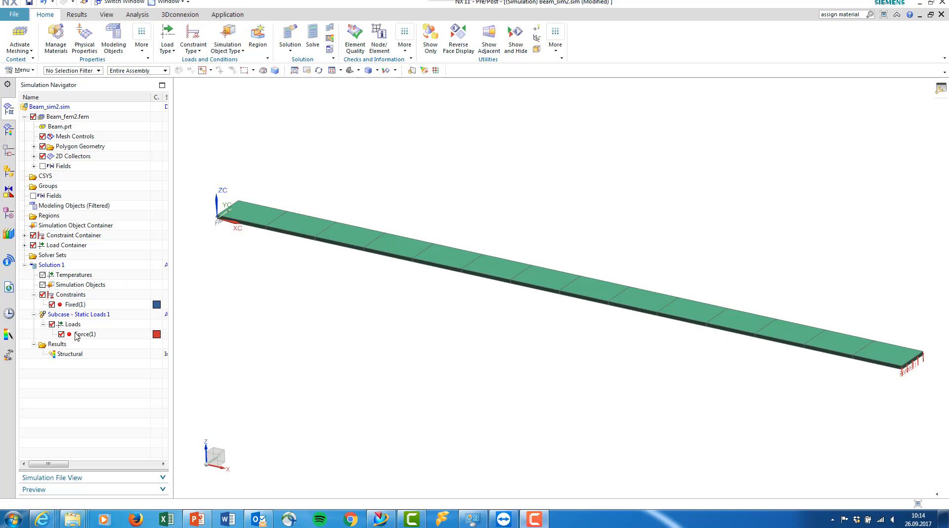
Open the structural results of Beam_sim2's Solution 1 and plot the nodal Z displacement.
left_click(70, 355)
double_click(71, 356)
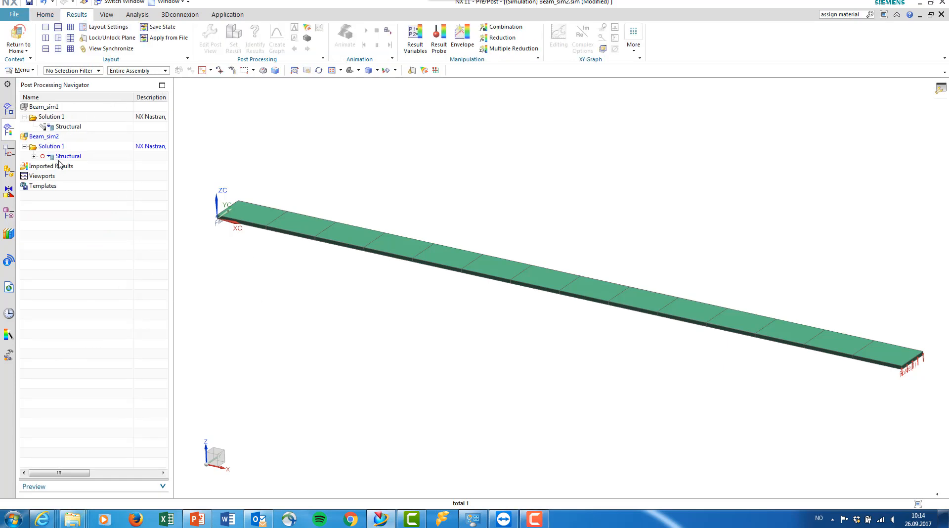
left_click(34, 156)
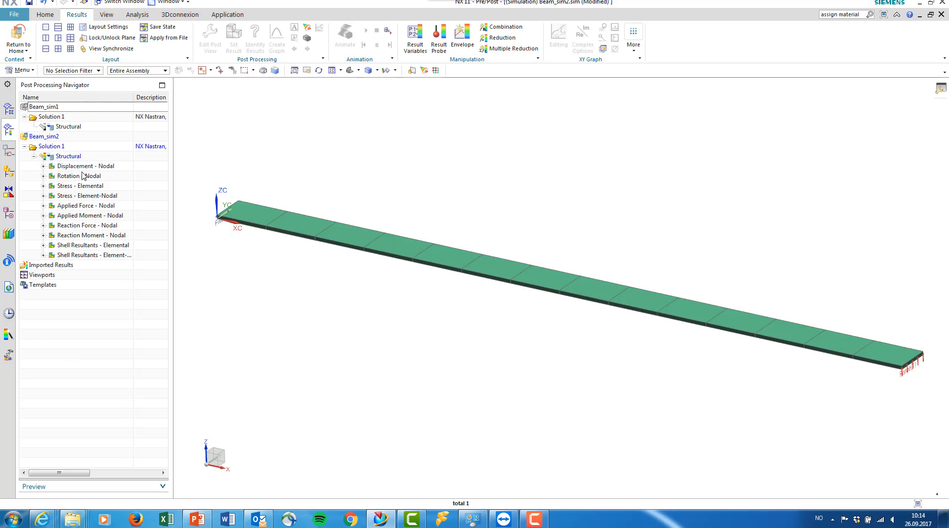
left_click(44, 167)
double_click(72, 197)
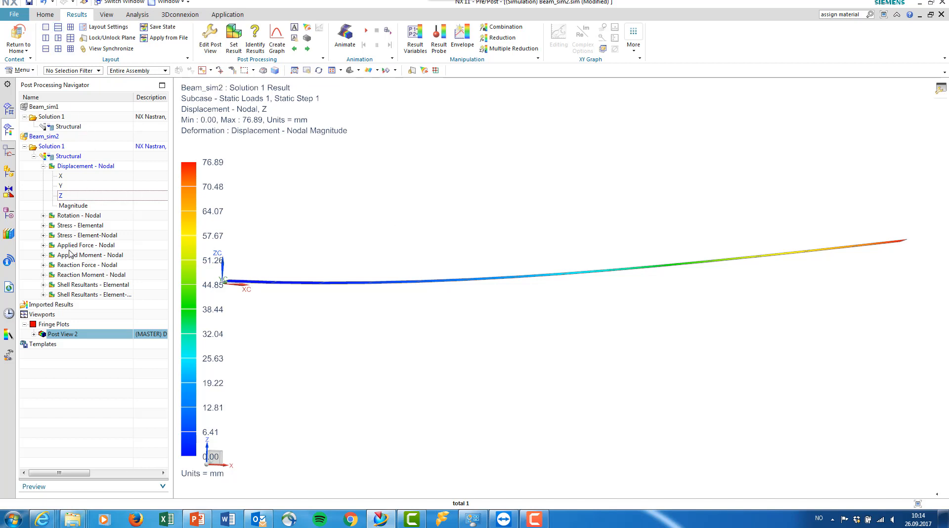
Plot the element-nodal XX stress on the Beam_sim2 shell model and inspect it along the beam.
left_click(43, 235)
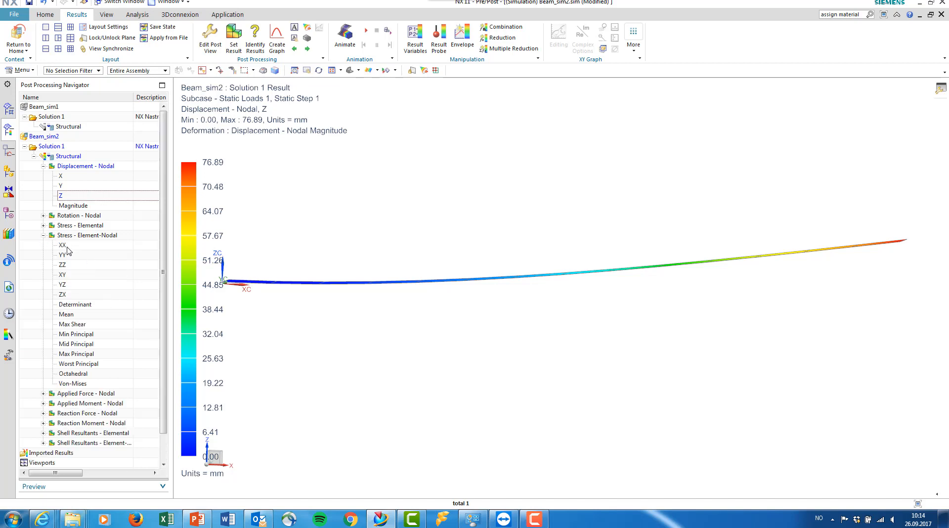
double_click(63, 245)
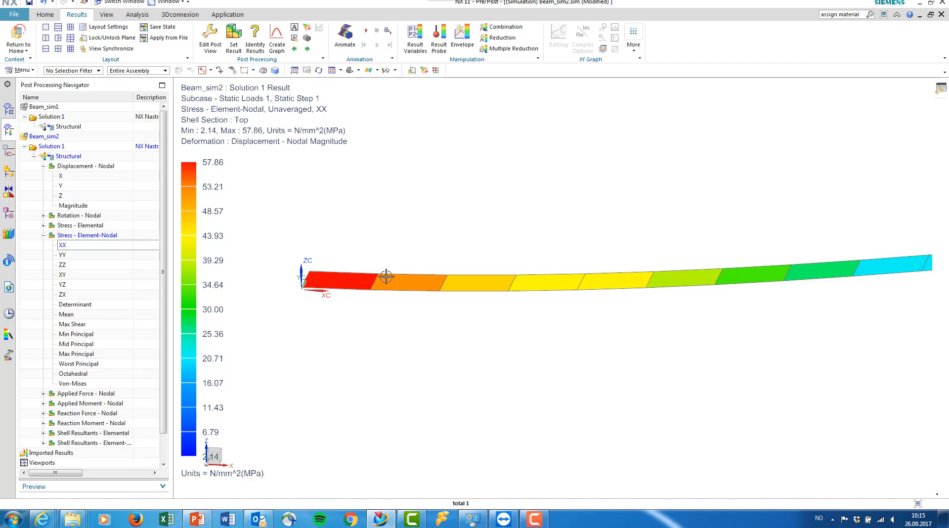
middle_click_drag(270, 204, 278, 176)
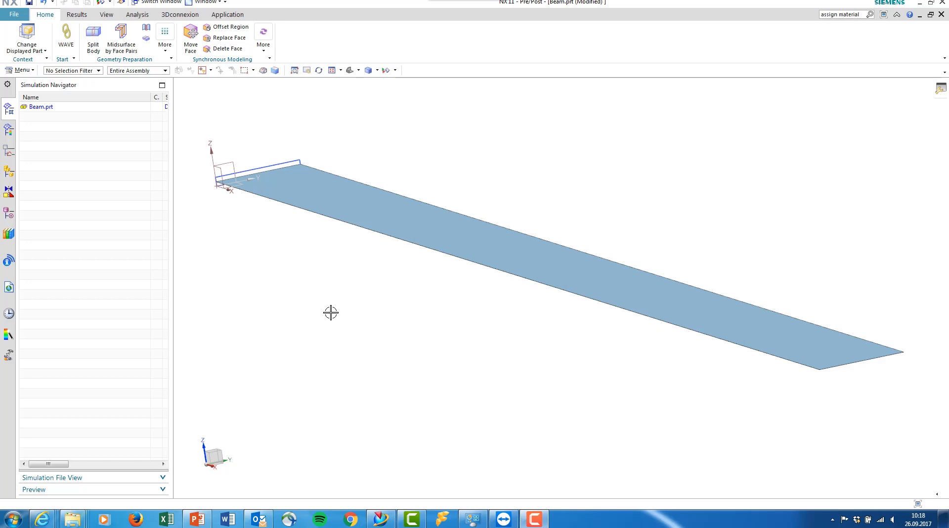
Show the solid bodies and hide the sheet bodies in Beam.prt.
key("ctrl+w")
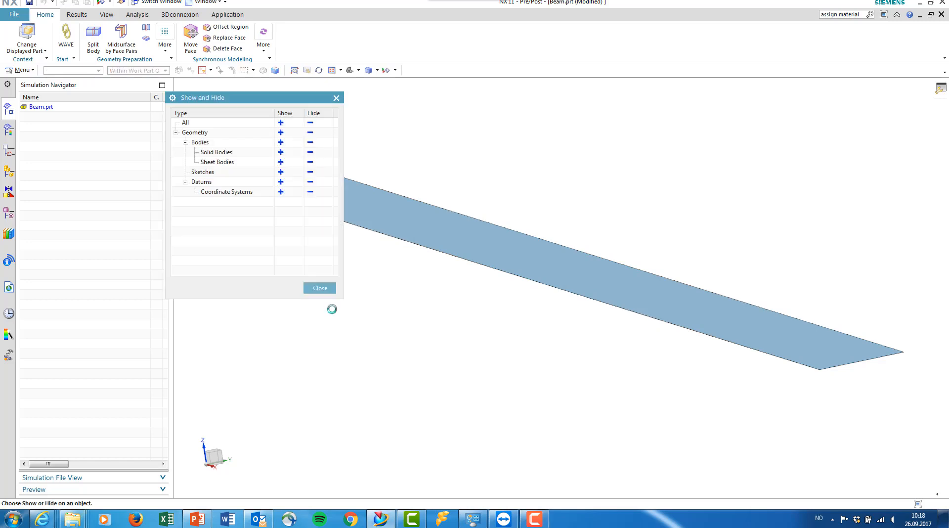
left_click(280, 152)
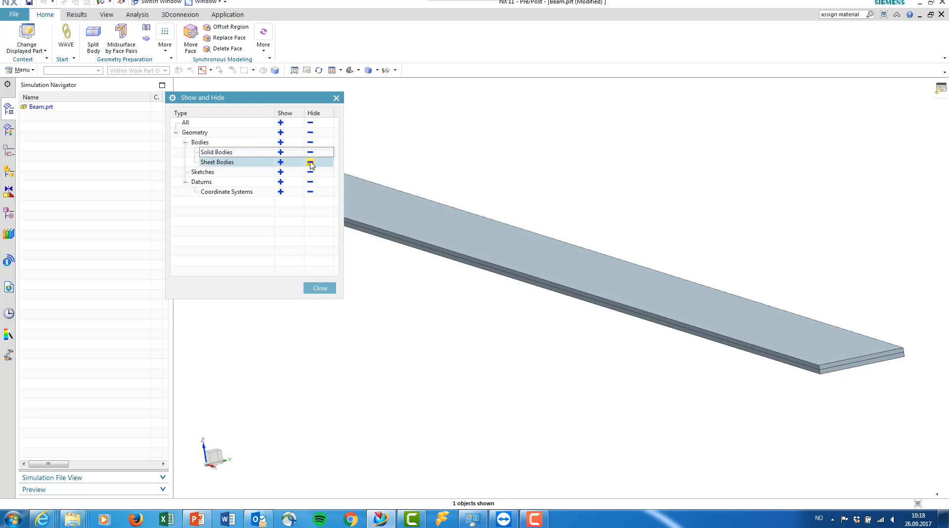
left_click(310, 163)
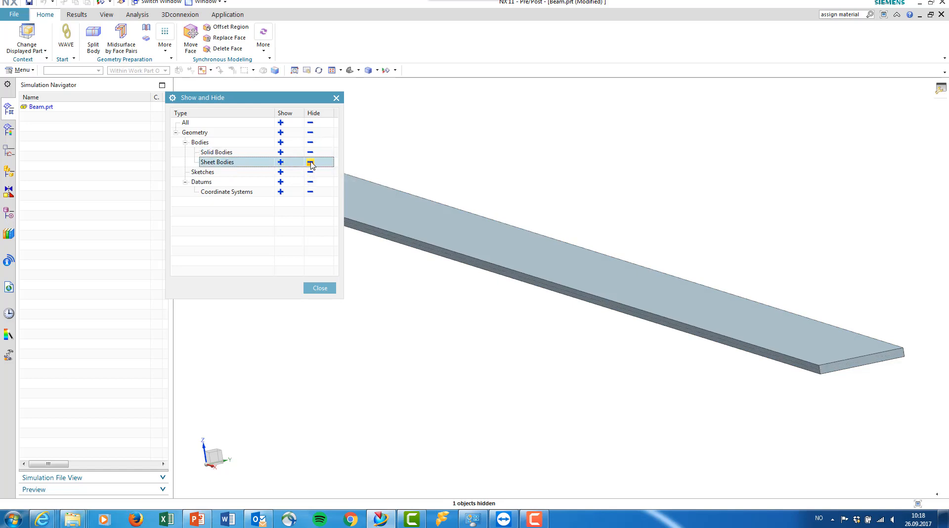
left_click(320, 288)
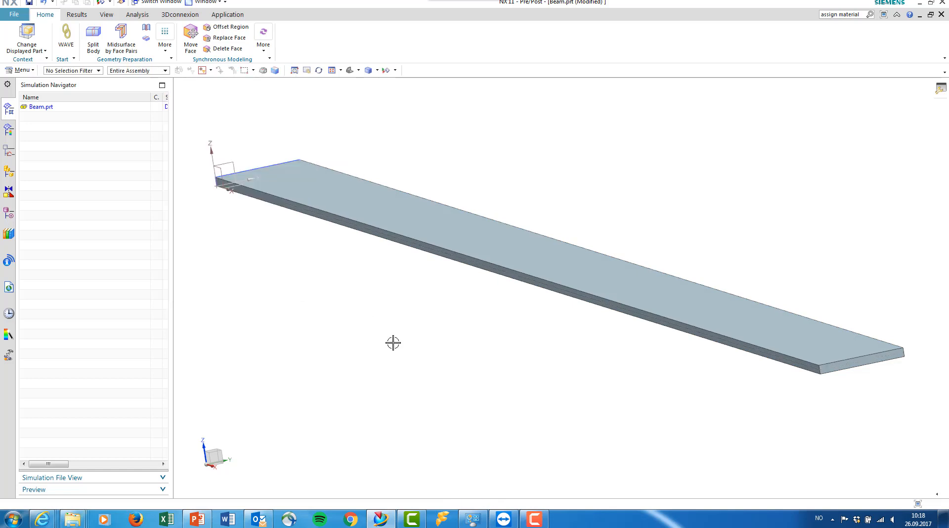
Create a new FEM and simulation from Beam.prt for NX Nastran structural analysis with a SOL 101 Linear Statics - Global Constraints solution.
right_click(57, 107)
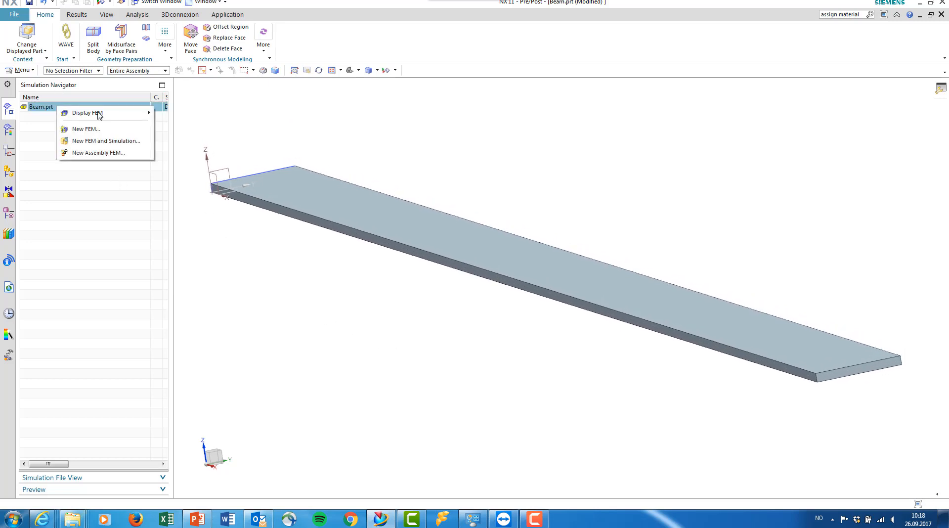
left_click(102, 141)
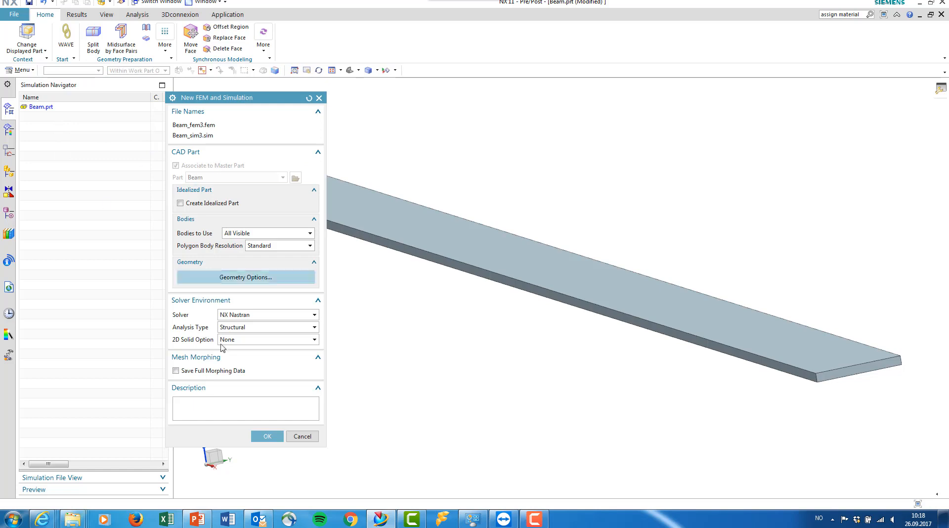
left_click(267, 438)
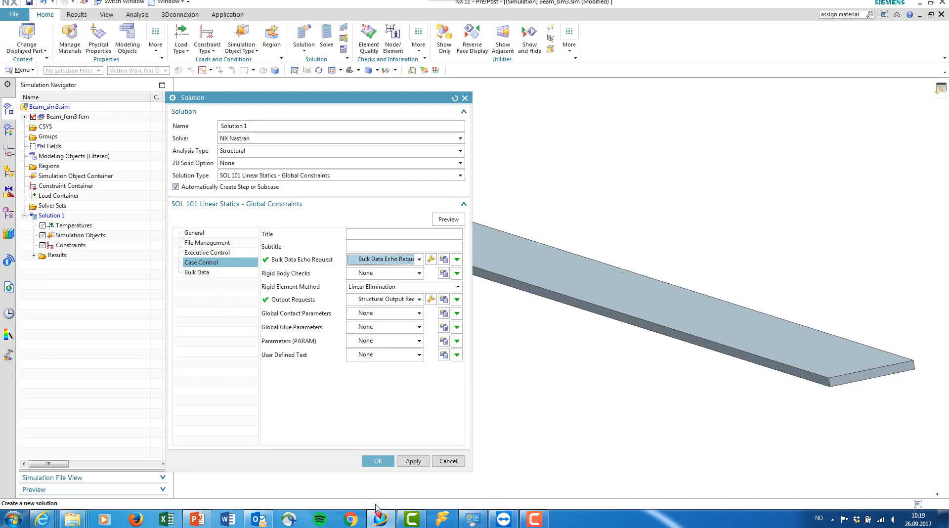
left_click(378, 461)
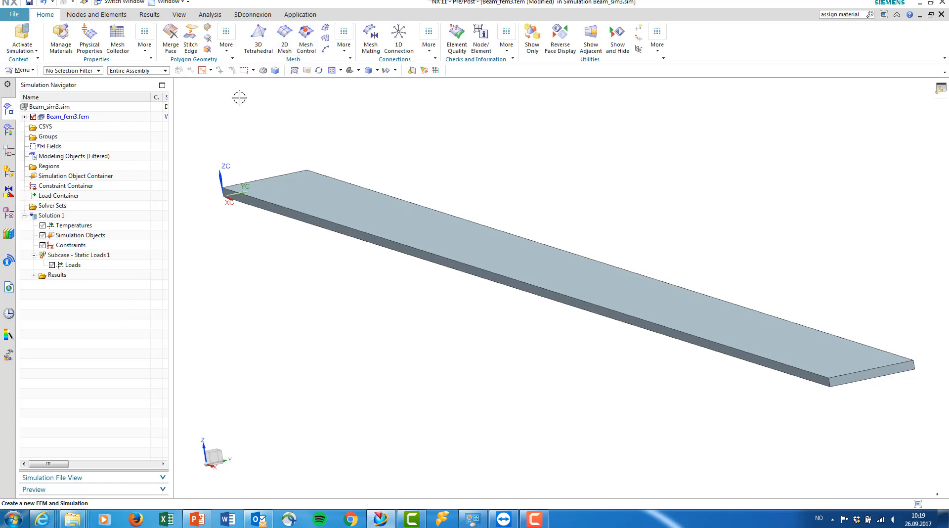
Set up a 3D tetrahedral CTETRA(10) mesh on the beam body with the automatic element size of 48.3 mm.
left_click(259, 34)
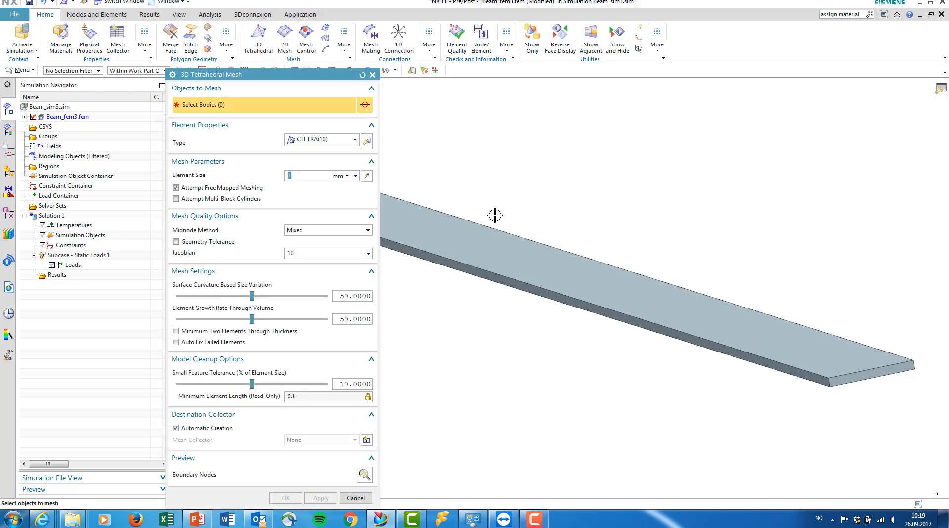
left_click(531, 249)
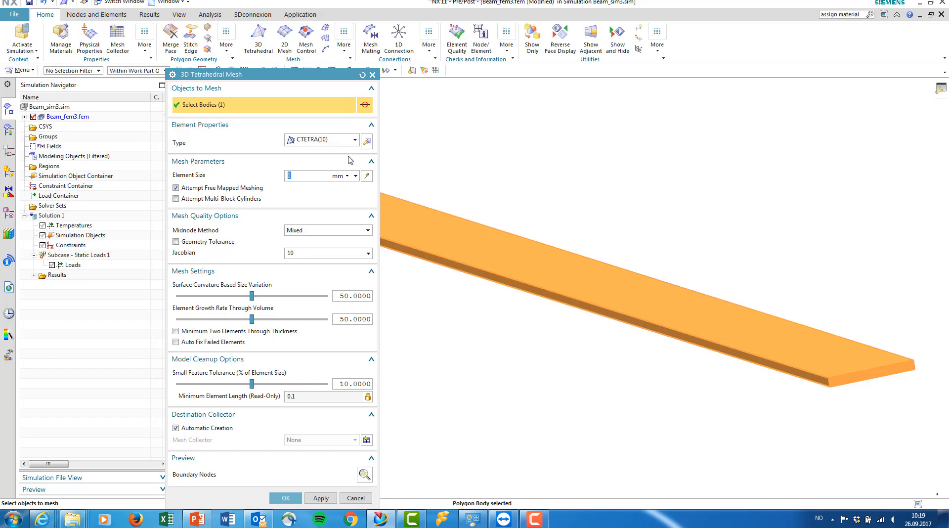
left_click(366, 176)
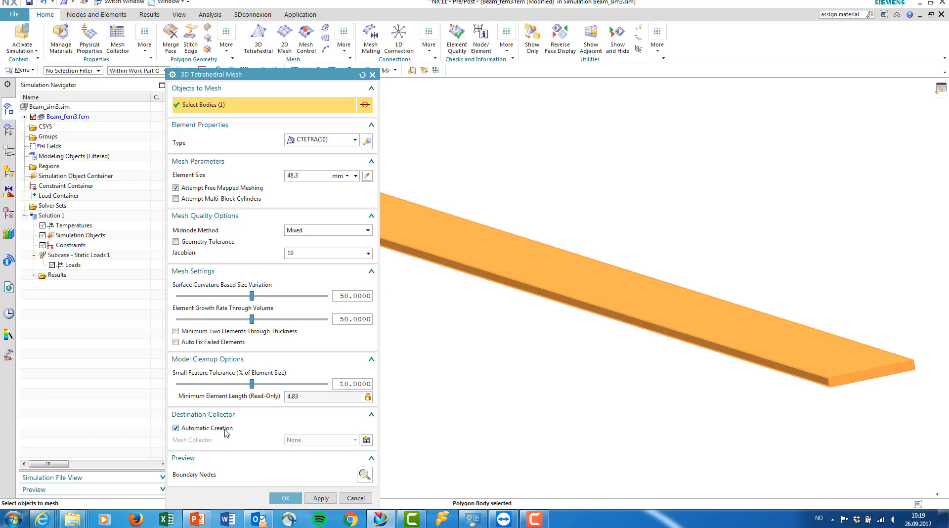
Create a solid mesh collector with a new PSOLID physical property that keeps the material as Inherited.
left_click(366, 439)
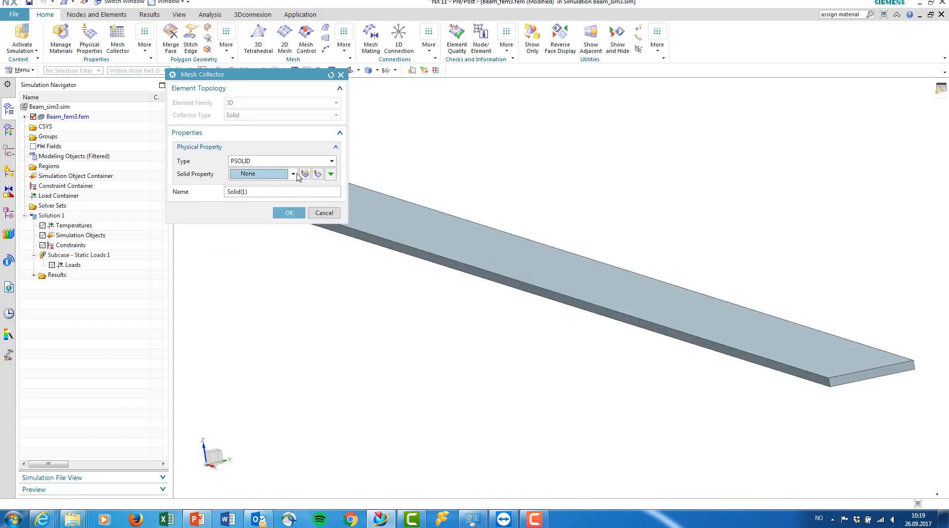
left_click(293, 174)
left_click(292, 174)
left_click(304, 172)
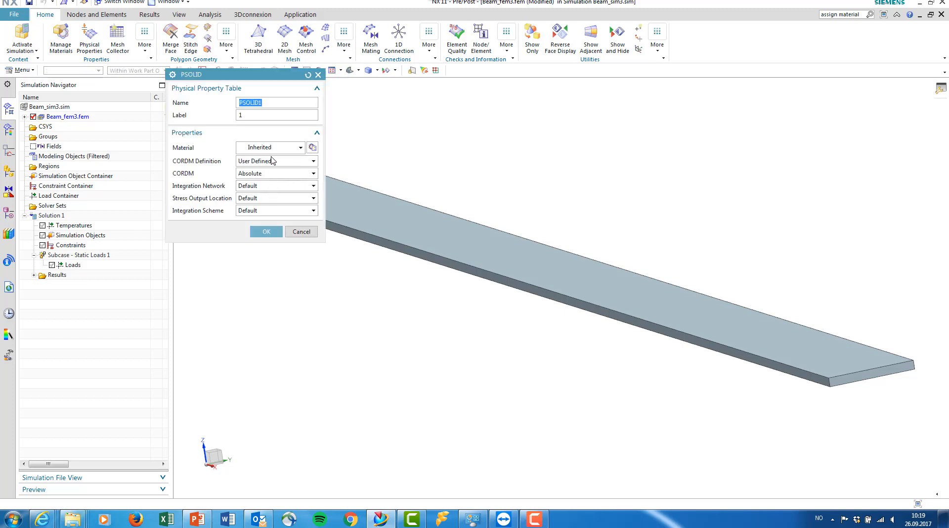
left_click(300, 150)
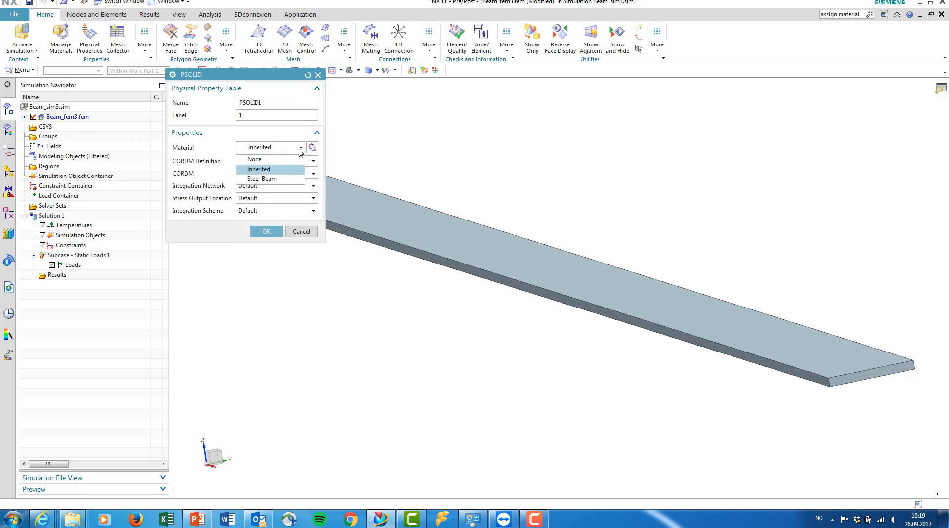
left_click(300, 149)
left_click(265, 232)
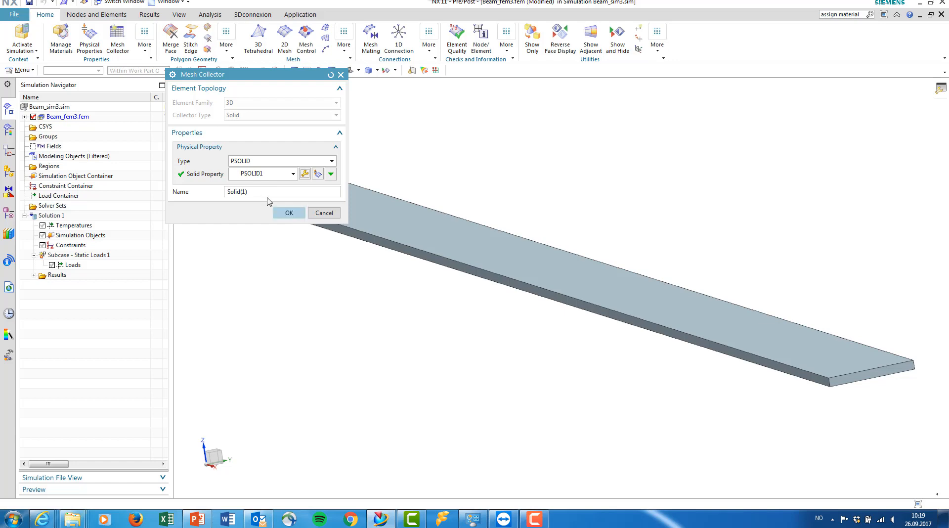
left_click(286, 213)
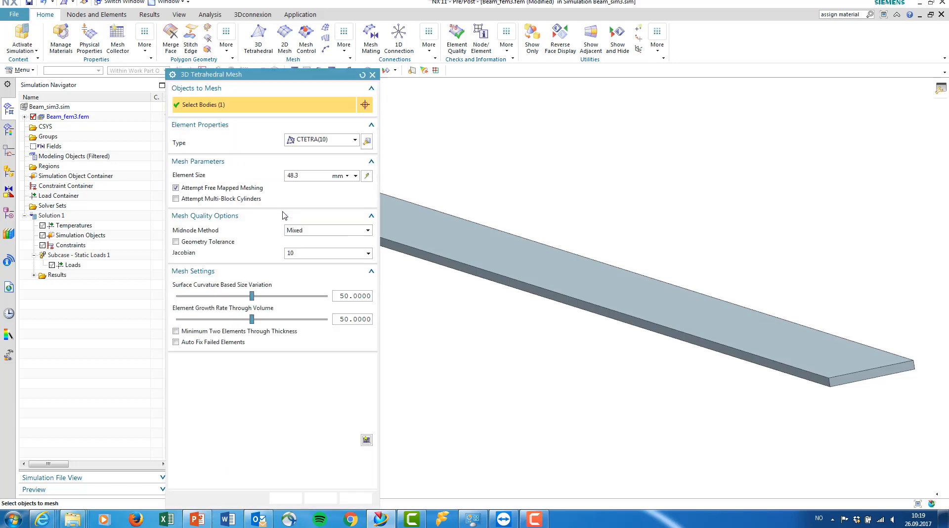
Generate the tetrahedral mesh on the beam using the new solid collector.
left_click(285, 498)
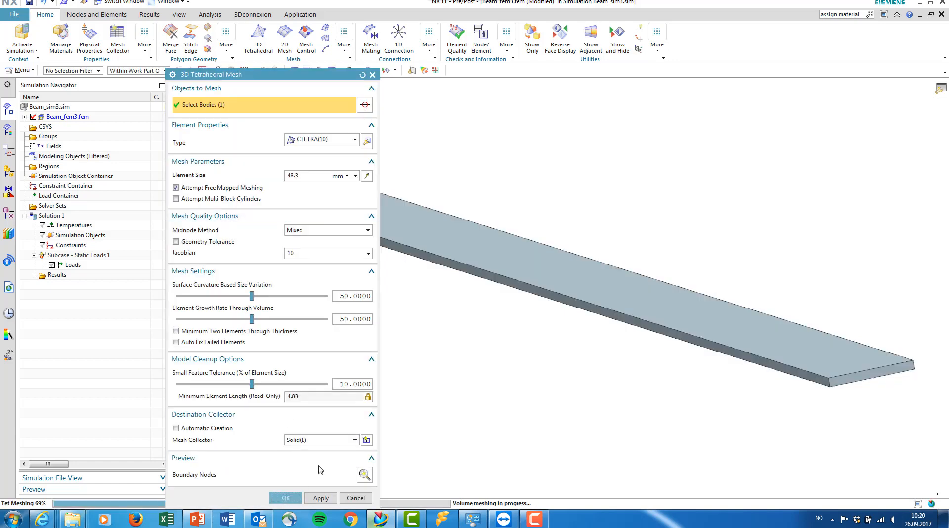
middle_click_drag(808, 424, 677, 403)
scroll(713, 324, "up", 5)
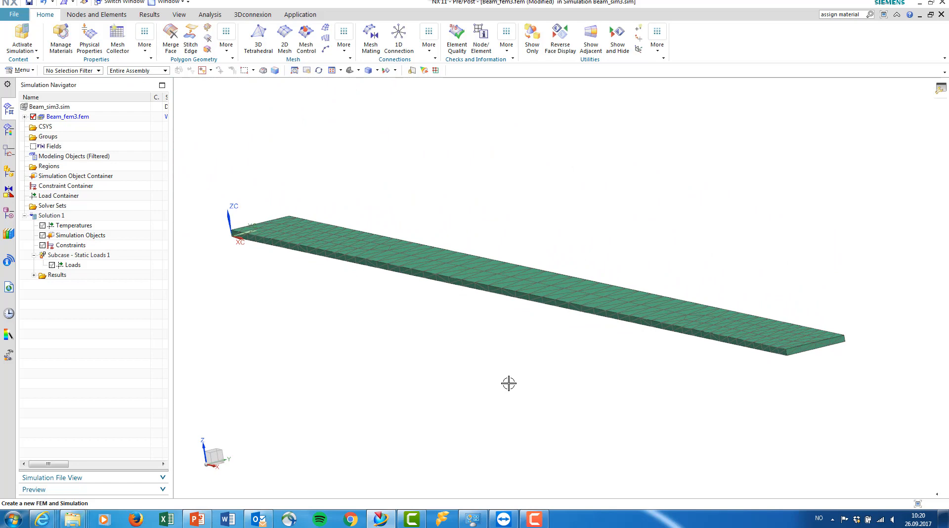
Check the element and node counts in the finite element model summary, and close the information window.
left_click(507, 47)
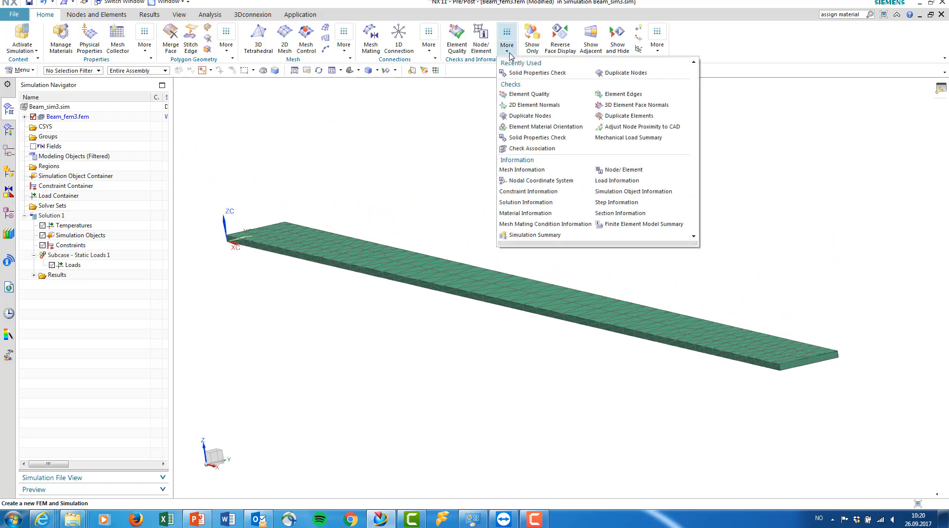
left_click(631, 225)
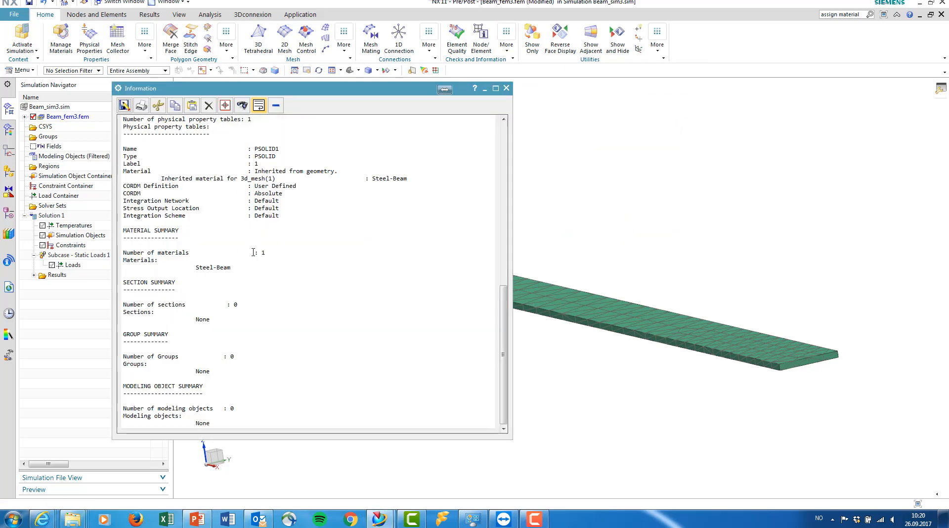
scroll(248, 275, "up", 8)
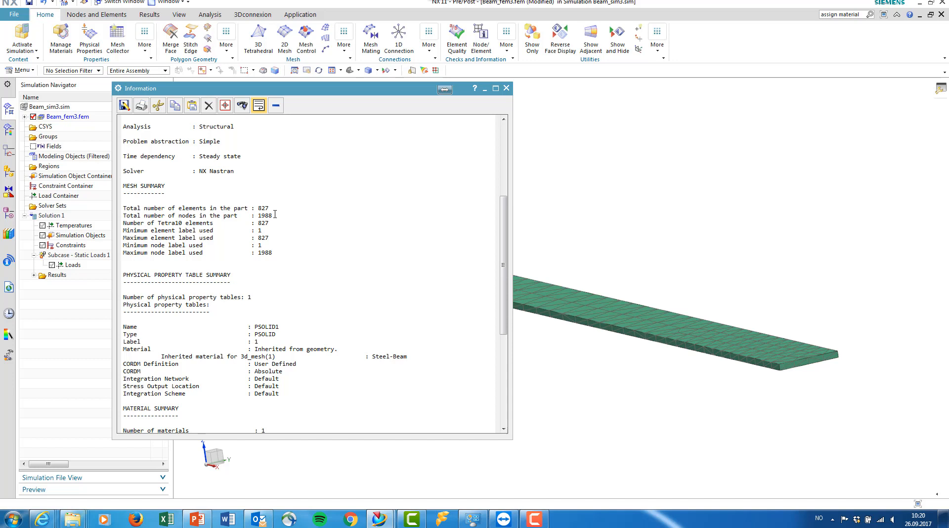
left_click(506, 90)
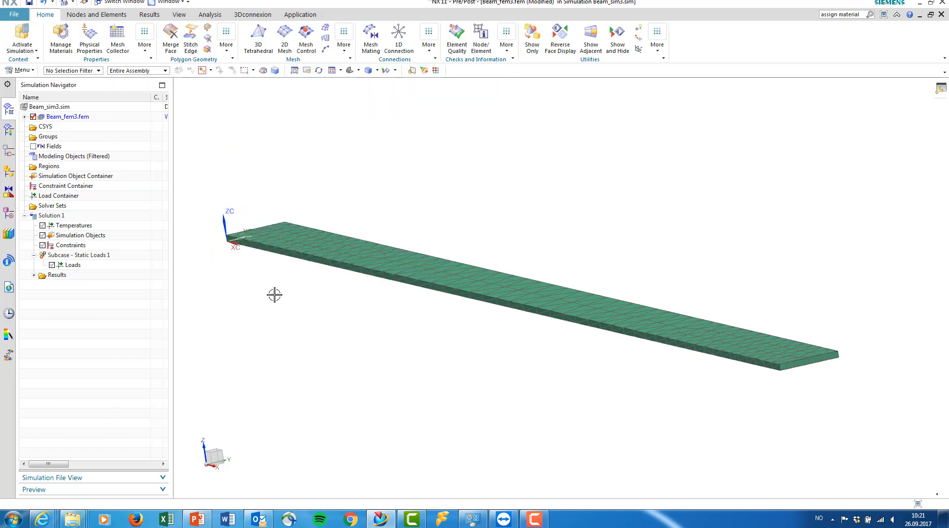
Make the simulation Beam_sim3.sim the displayed part.
middle_click_drag(295, 295, 247, 293)
right_click(68, 108)
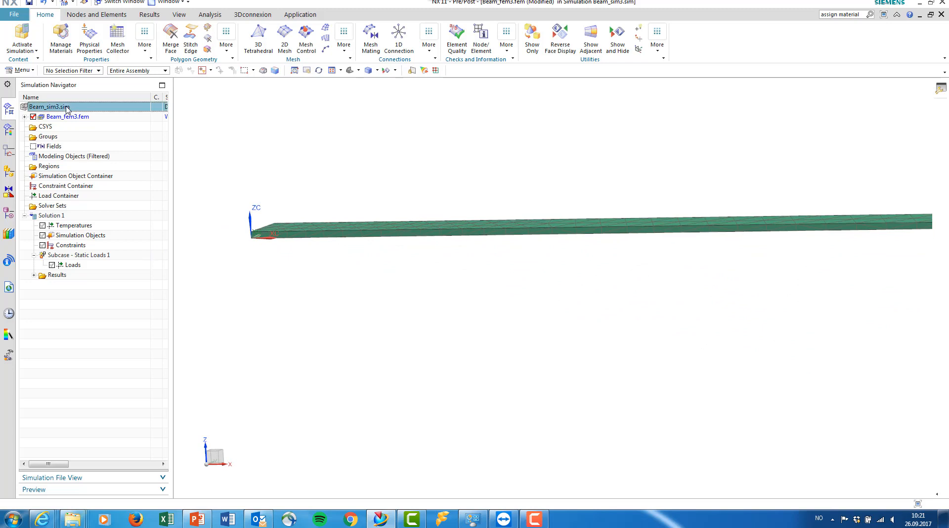
left_click(102, 113)
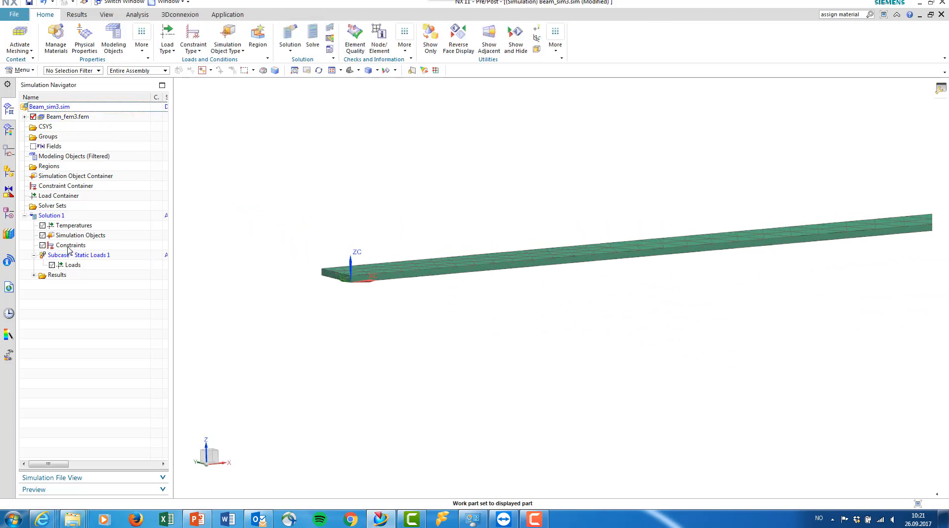
Add a fixed constraint to the beam's end face at the coordinate origin.
right_click(69, 245)
mouse_move(104, 258)
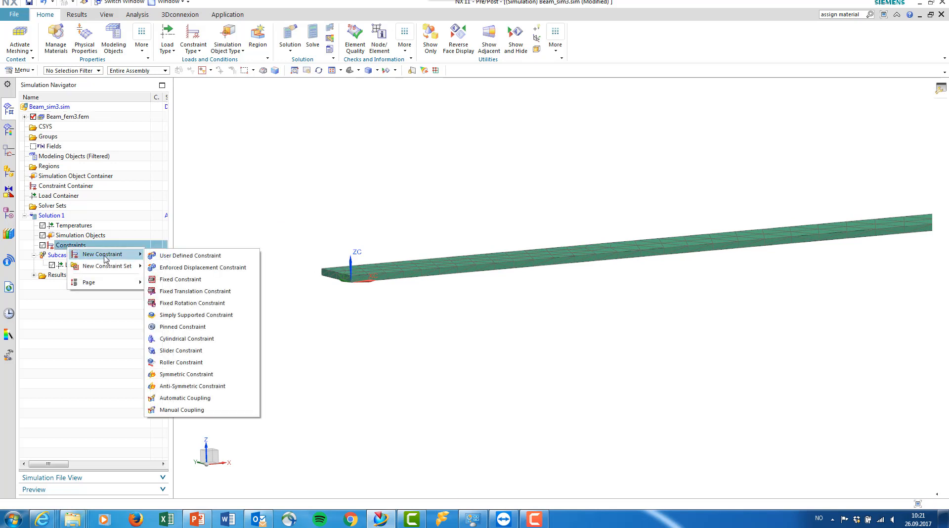
left_click(178, 280)
scroll(330, 290, "up", 5)
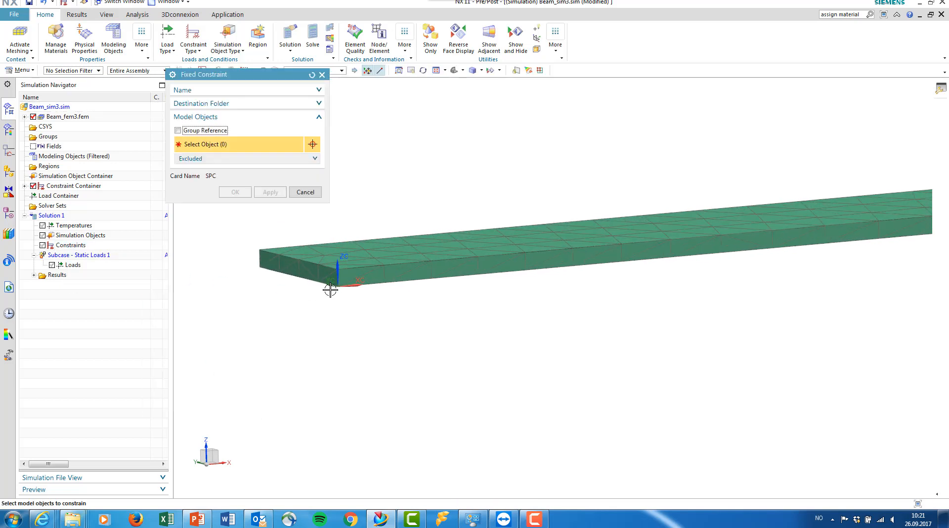
left_click(307, 263)
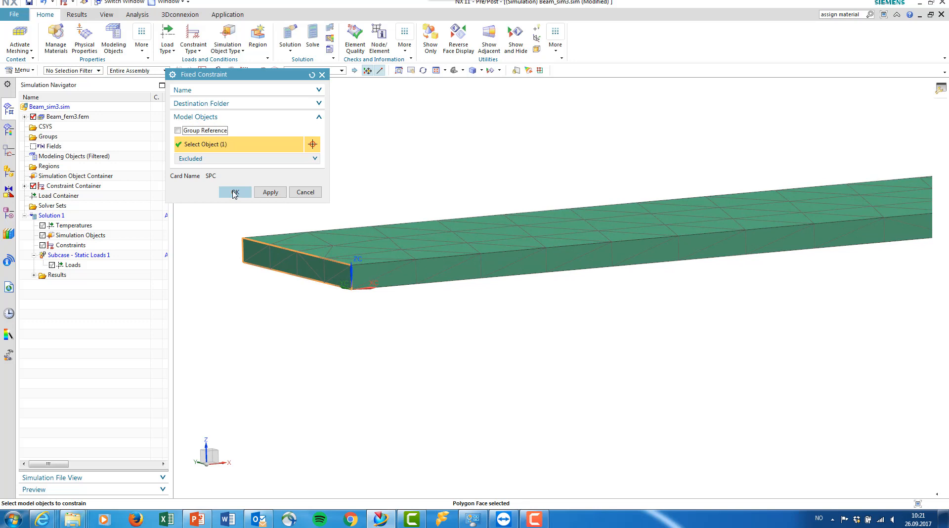
left_click(235, 192)
Apply a 50 N force along the ZC direction to the beam's free end face in Beam_sim3.
scroll(294, 289, "down", 5)
middle_click_drag(294, 287, 311, 306)
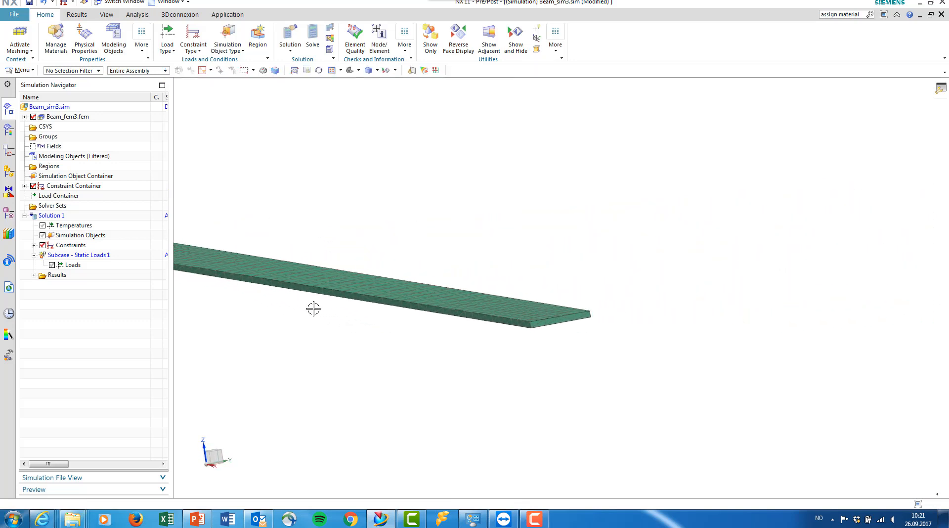
right_click(80, 264)
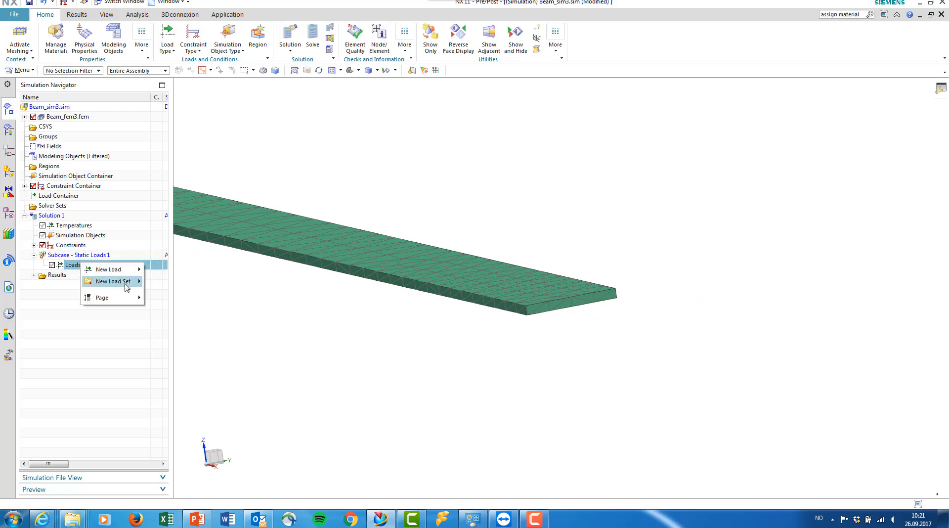
mouse_move(124, 271)
left_click(167, 281)
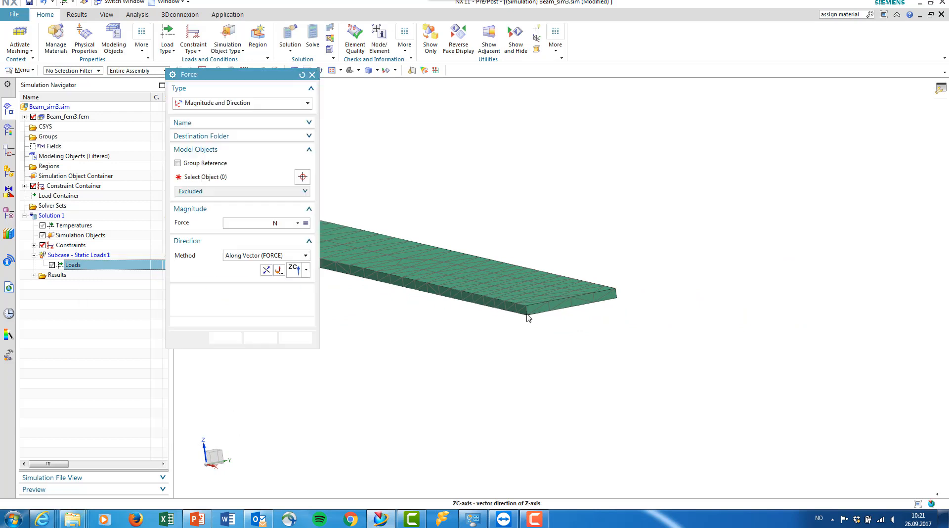
left_click(564, 303)
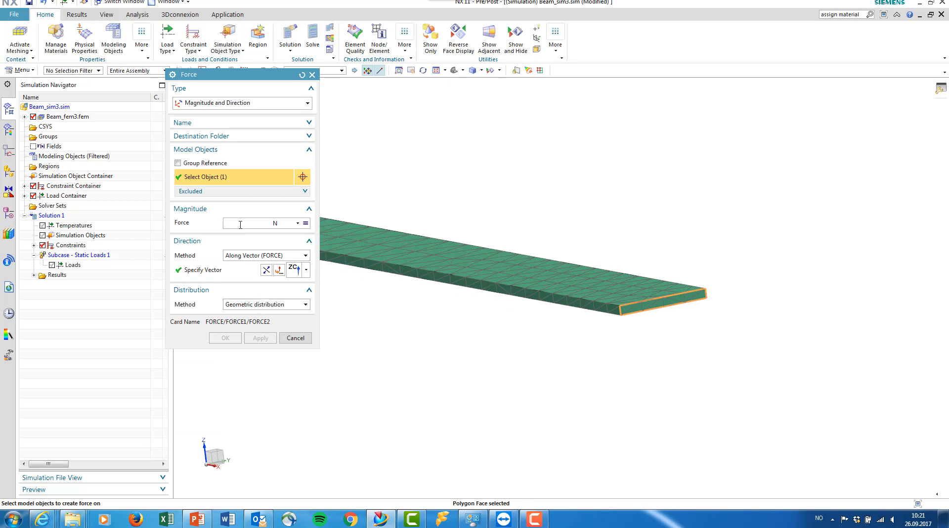
type("50")
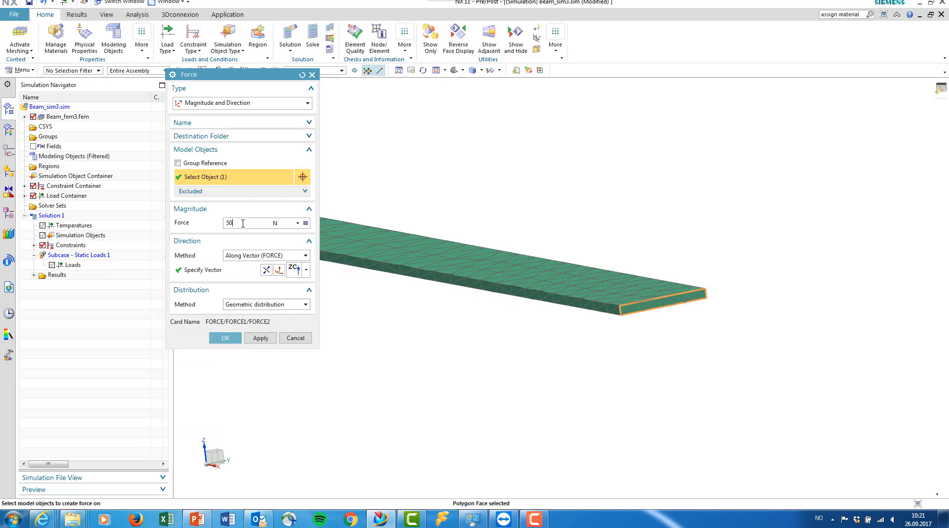
left_click(261, 338)
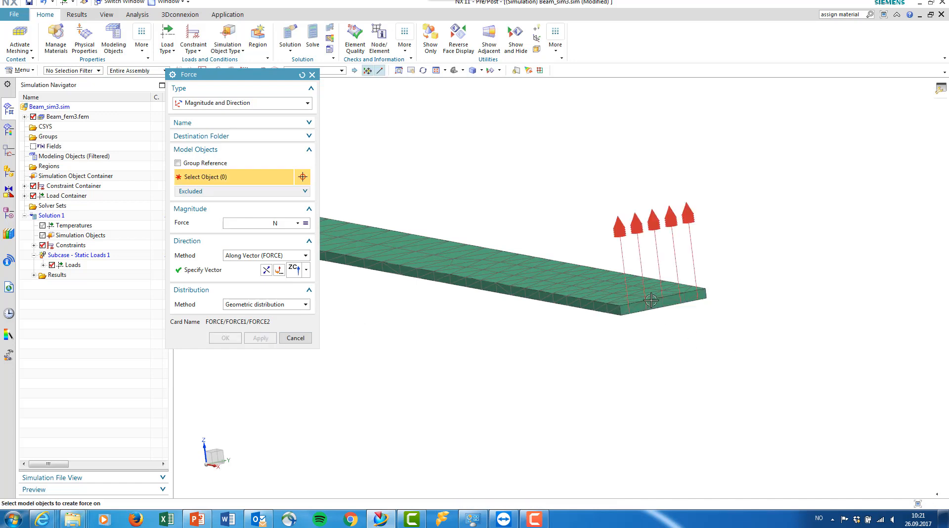
left_click(295, 338)
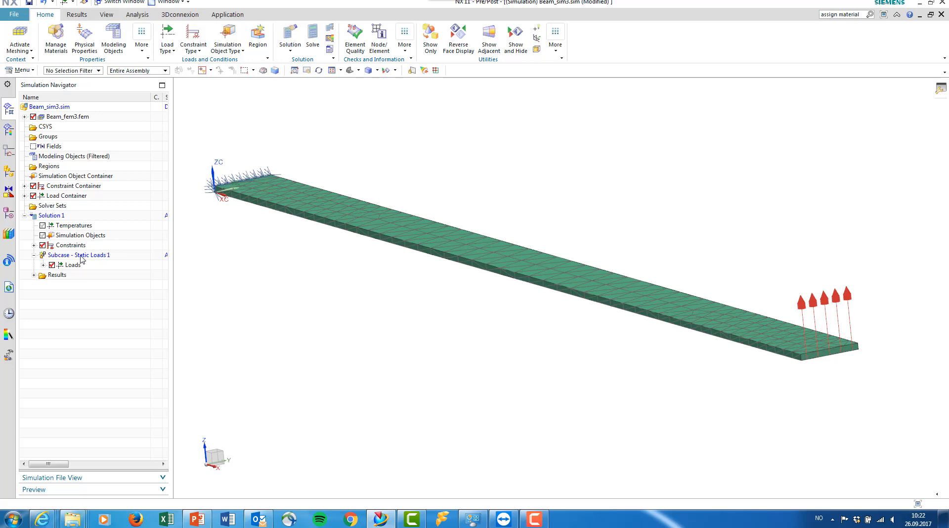
Solve Solution 1 of Beam_sim3, choose to review all solver messages, and close the solver, job monitor and information windows.
right_click(65, 216)
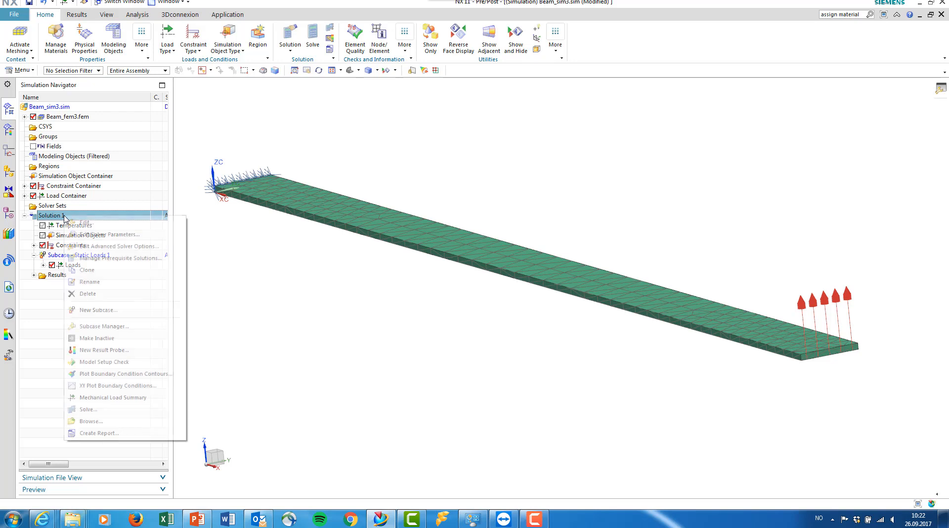
left_click(109, 410)
left_click(256, 194)
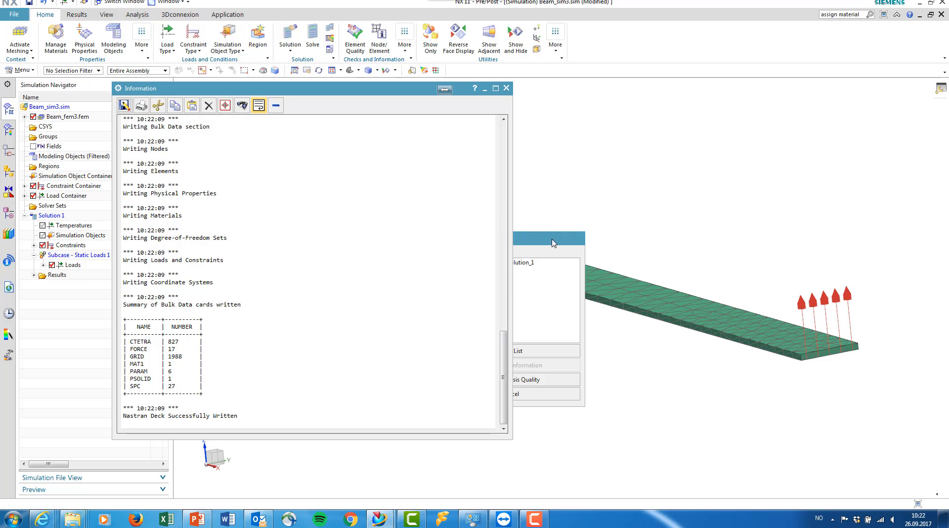
left_click_drag(553, 242, 598, 203)
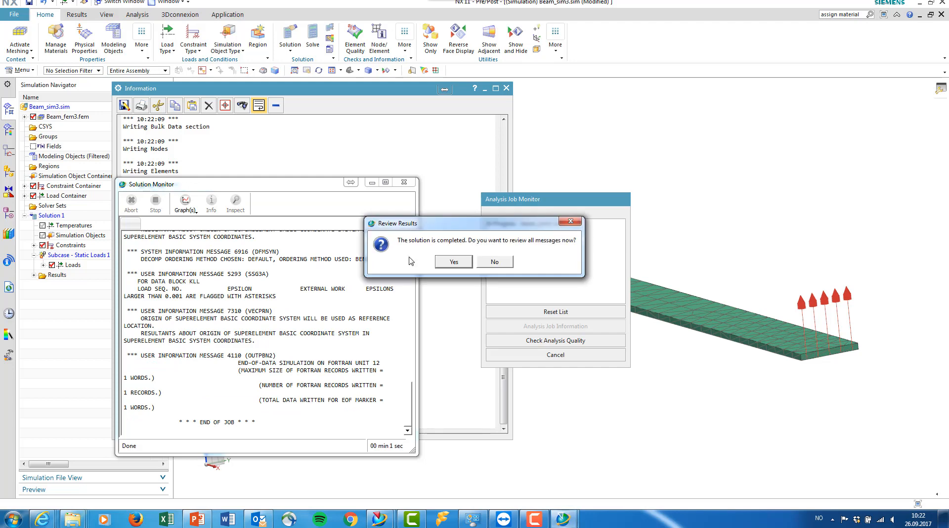
left_click(455, 260)
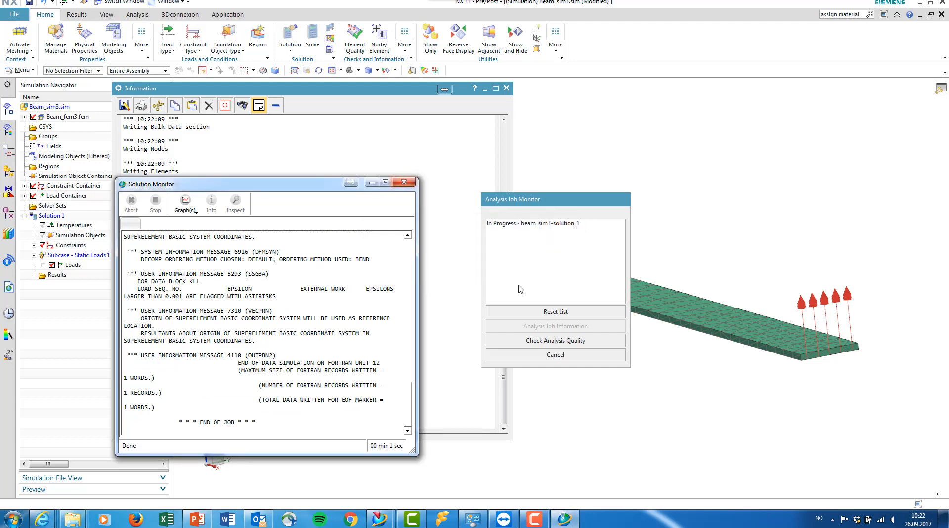
left_click(404, 183)
left_click(555, 354)
left_click(506, 88)
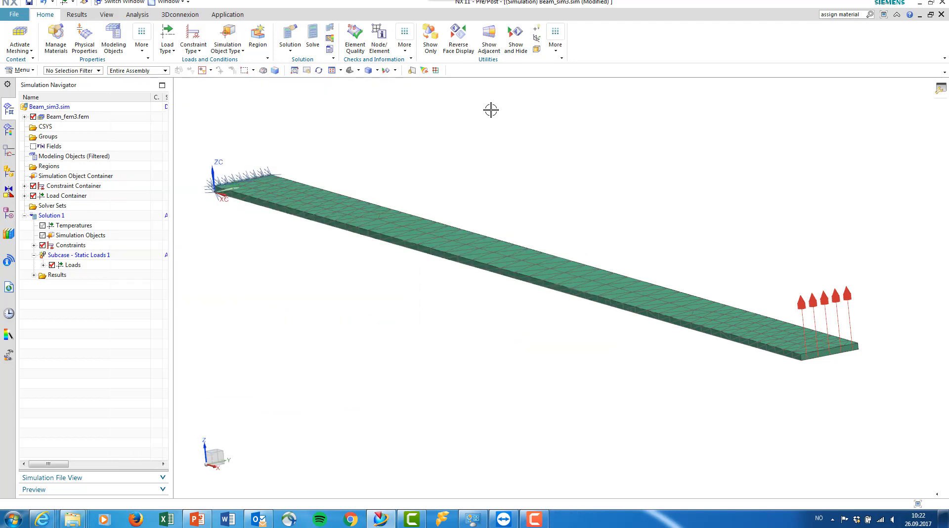
Open the structural results of Beam_sim3 and plot the nodal displacement in Z, fitted to the view.
left_click(34, 275)
double_click(71, 290)
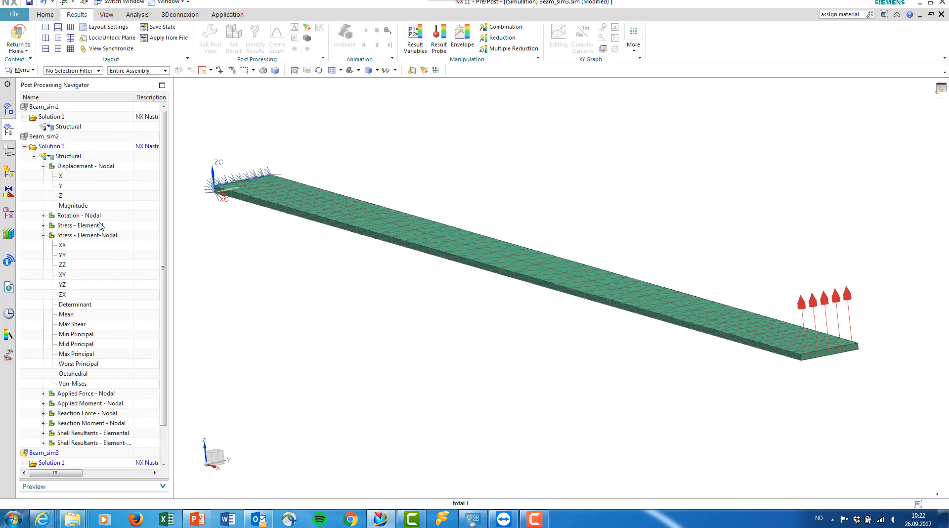
left_click(25, 147)
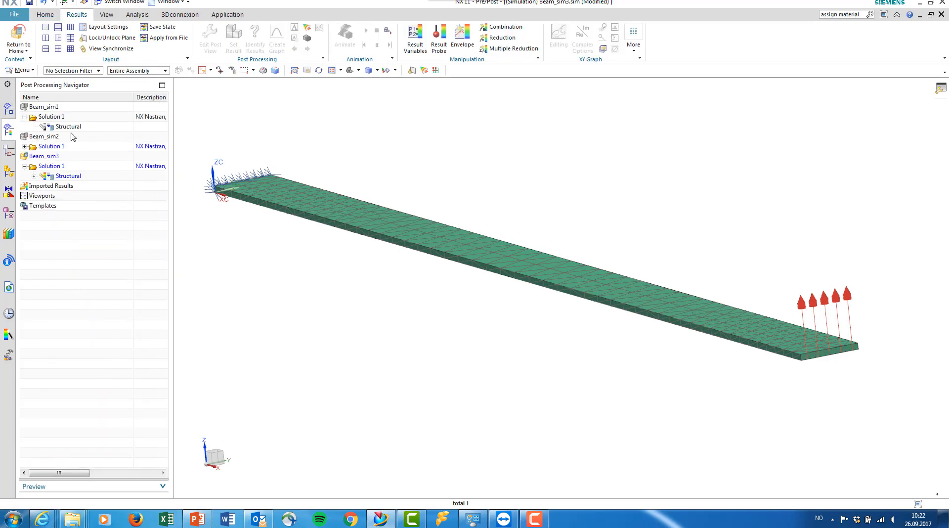
left_click(33, 176)
left_click(44, 187)
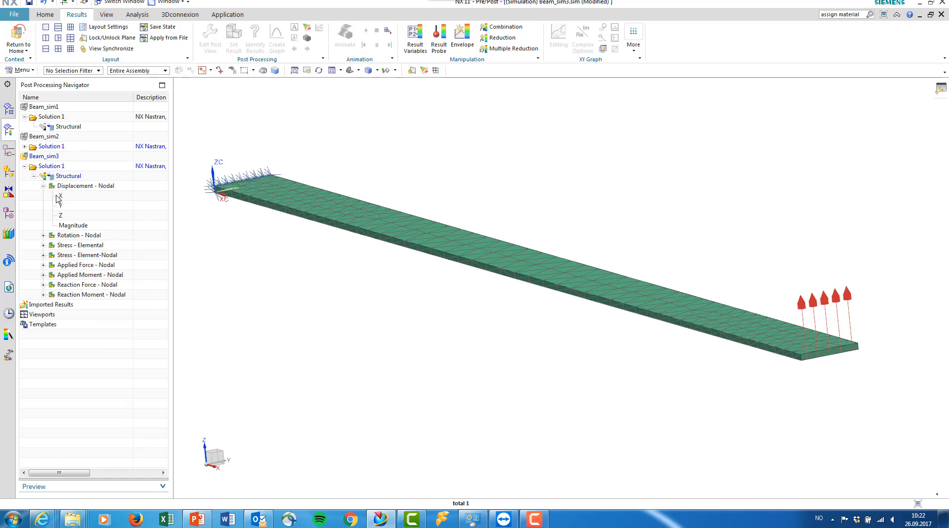
double_click(74, 216)
key("ctrl+alt+f")
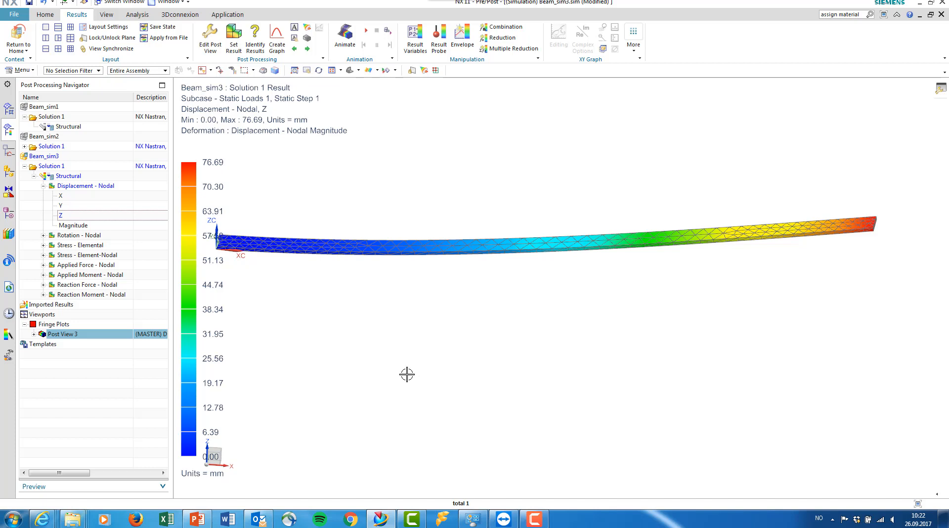
Animate the beam's Z displacement and switch the plot to the XX component of Stress - Element-Nodal.
left_click(366, 31)
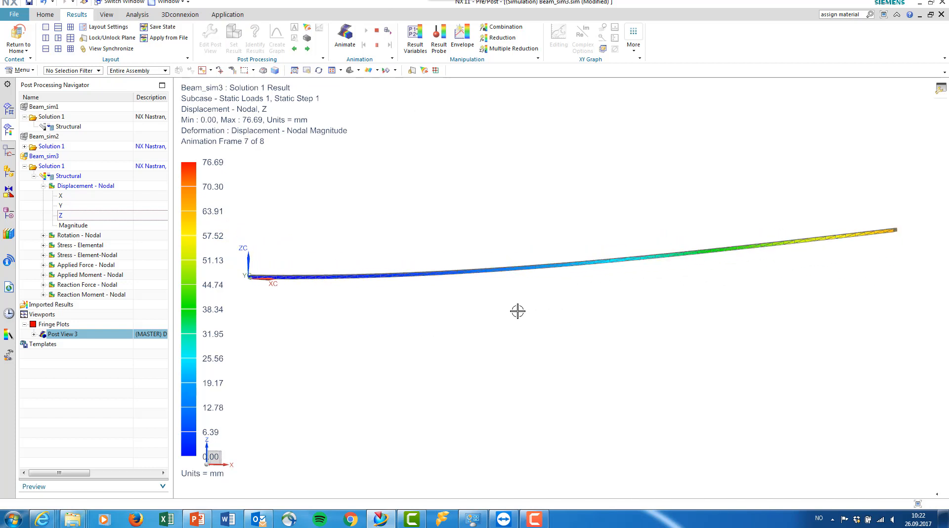
middle_click_drag(509, 315, 490, 332)
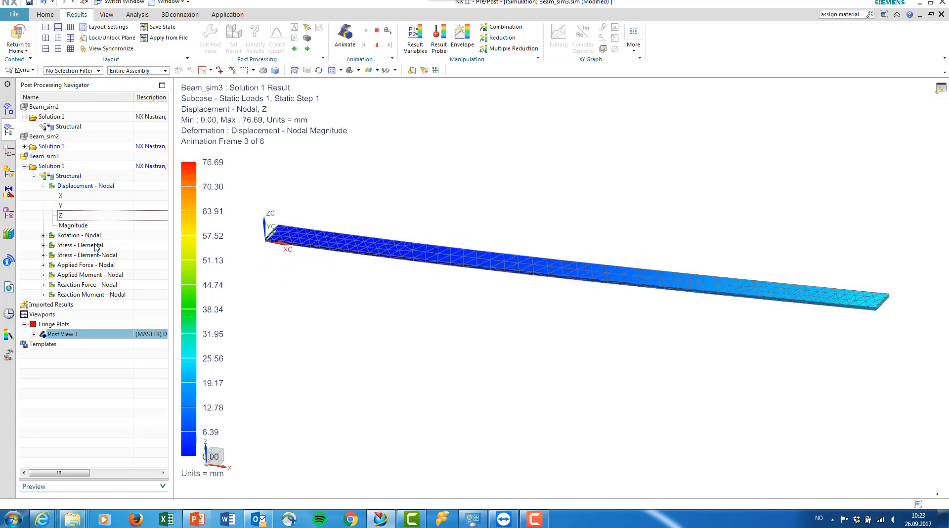
left_click(43, 255)
double_click(68, 267)
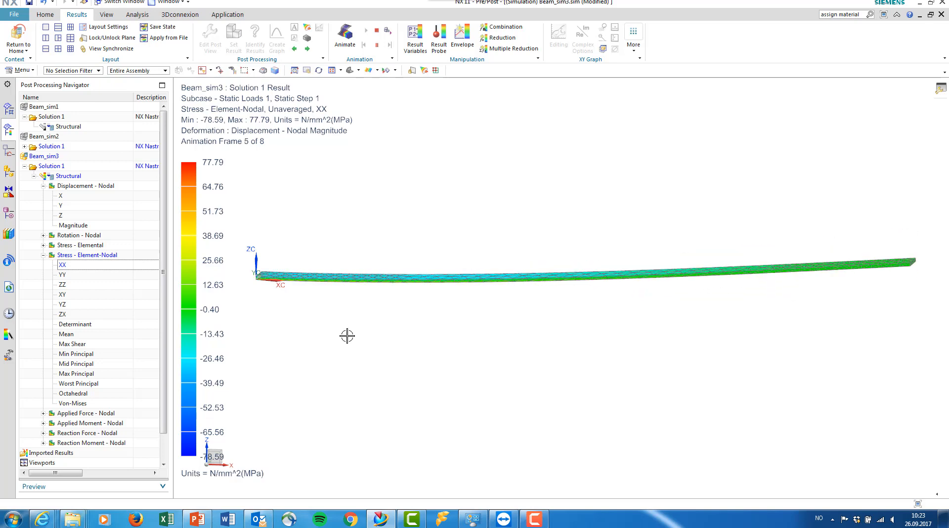
Leave the results display and make Beam_fem3.fem the work part.
left_click(18, 35)
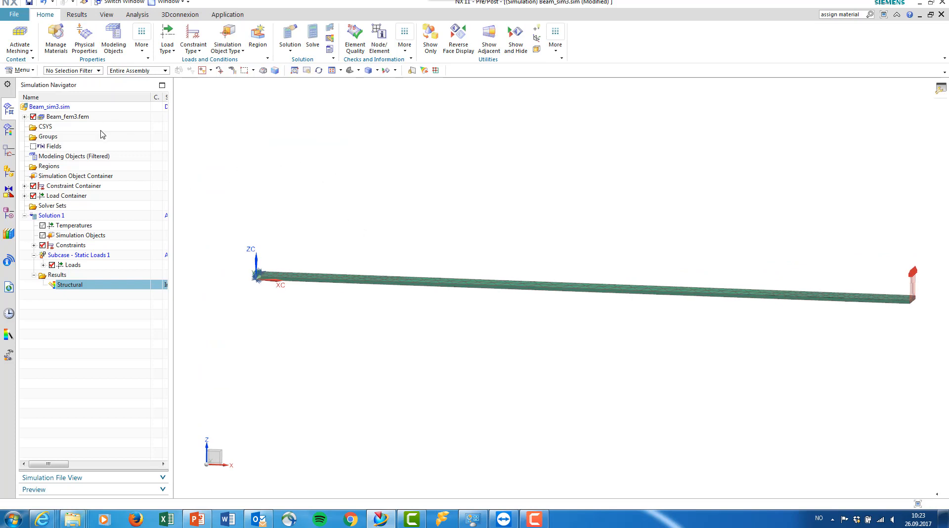
right_click(84, 117)
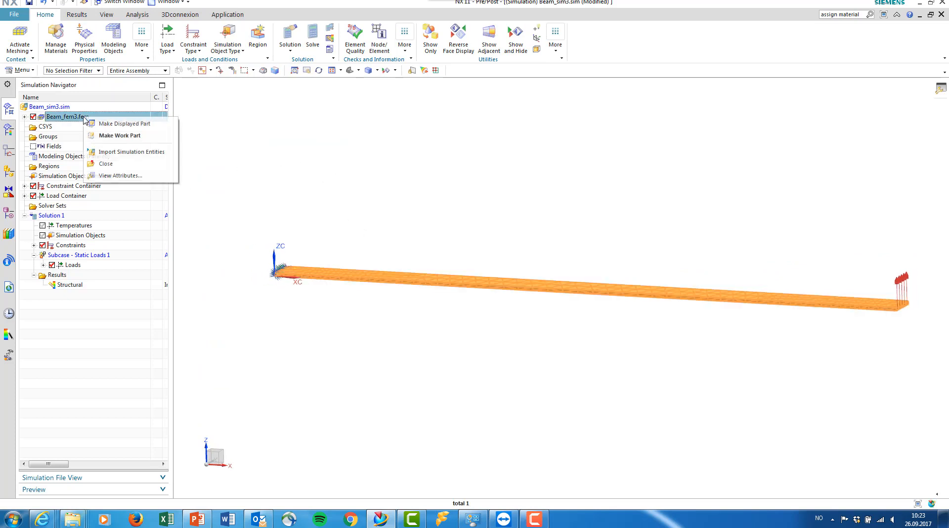
left_click(119, 136)
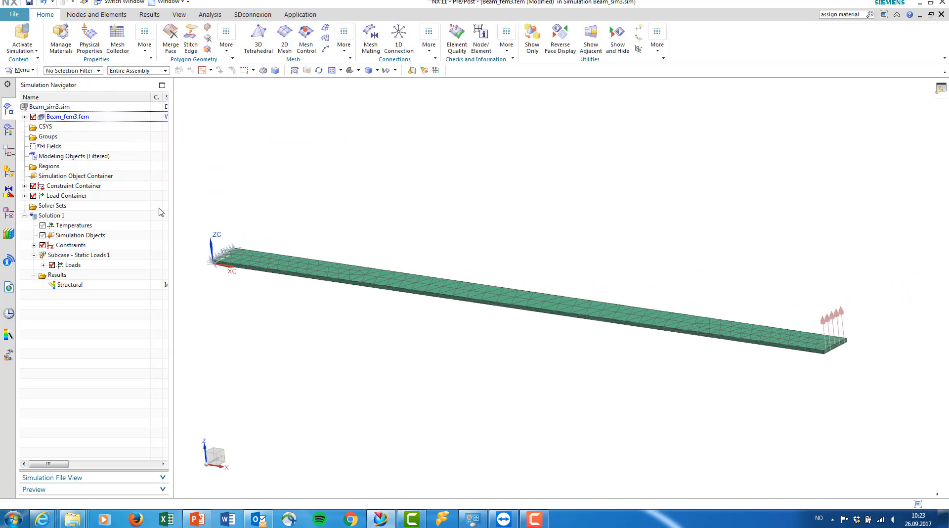
Edit 3d_mesh(1) under the Solid(1) collector to use CTETRA(4) elements with the automatic element size, and regenerate the mesh.
left_click(24, 116)
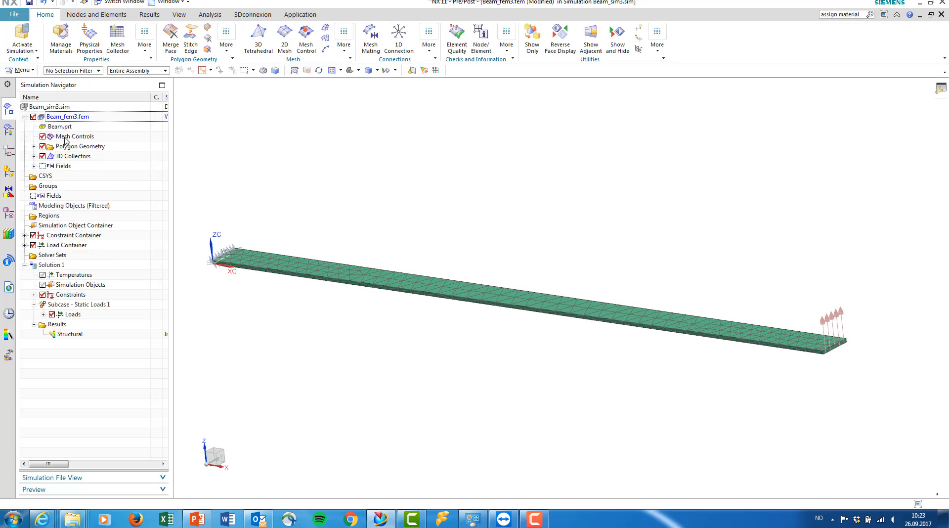
left_click(34, 157)
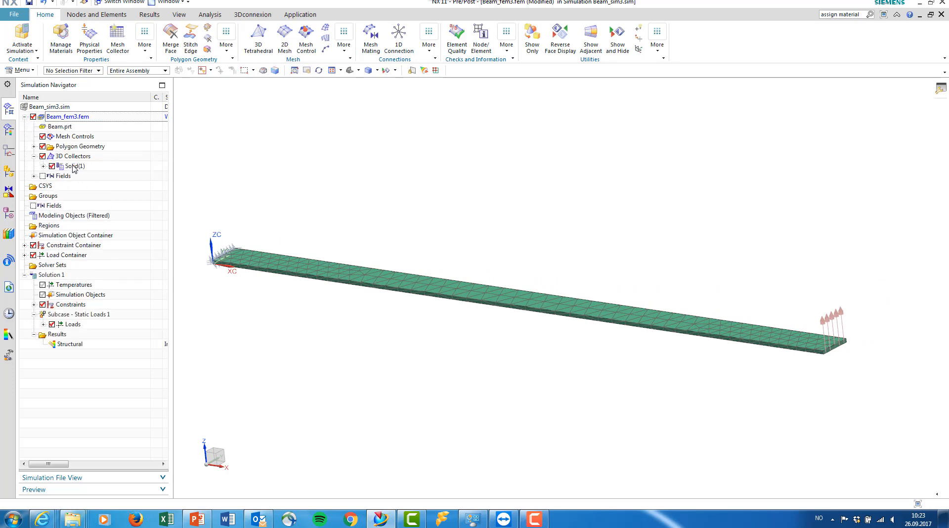
left_click(43, 167)
double_click(83, 176)
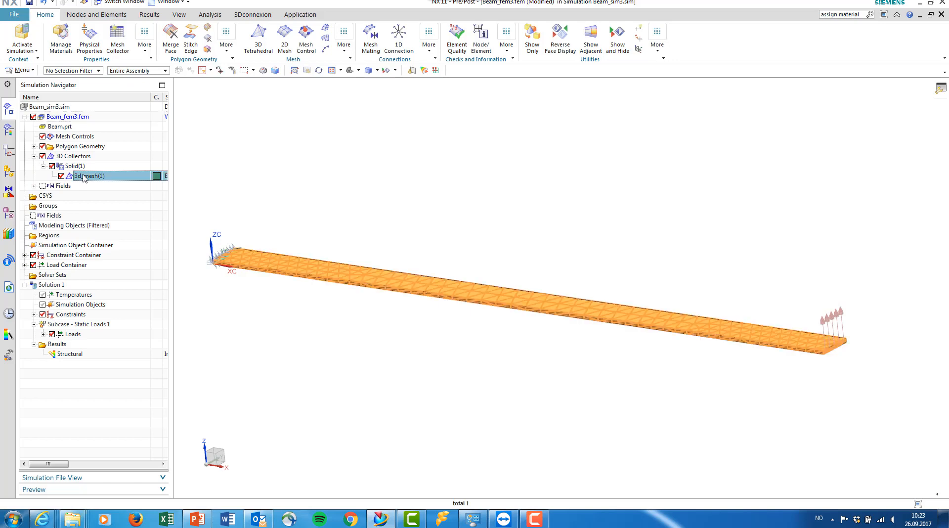
left_click(332, 142)
left_click(322, 153)
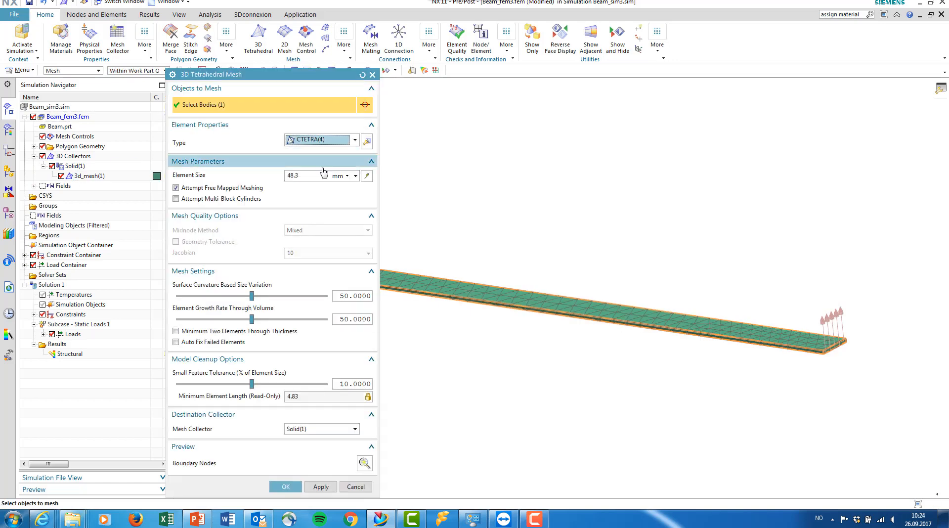
left_click(368, 176)
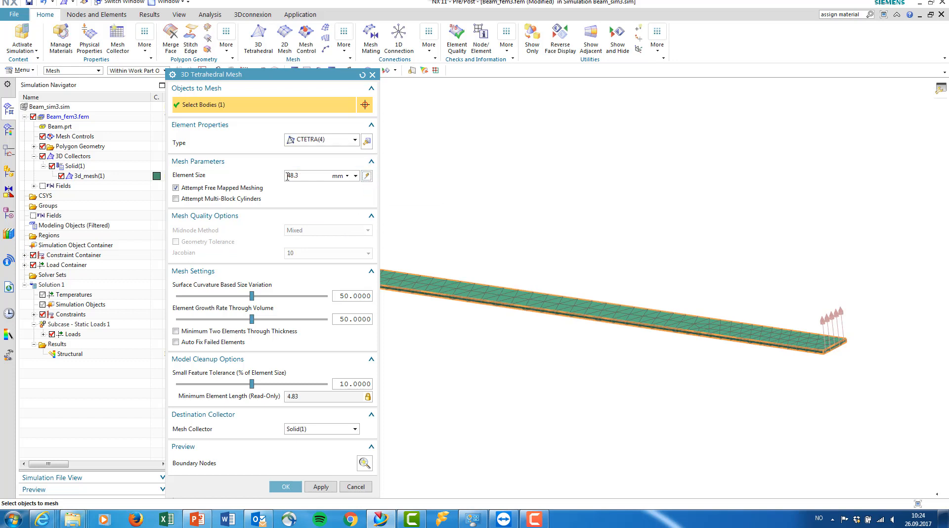
left_click(286, 486)
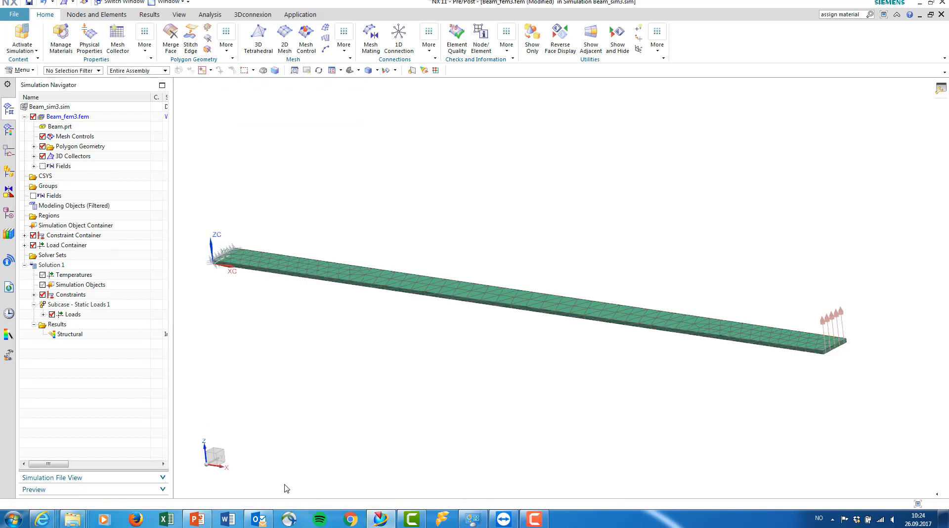
scroll(290, 331, "up", 3)
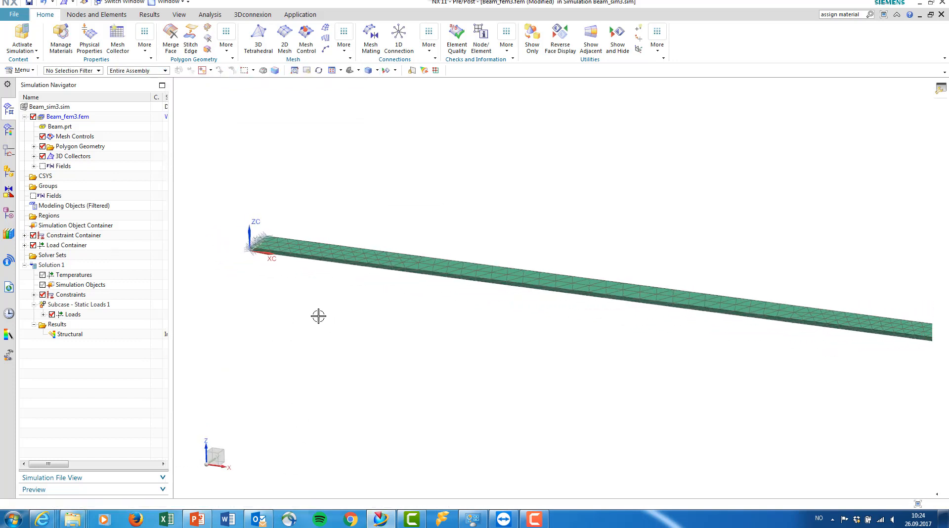
scroll(316, 312, "down", 2)
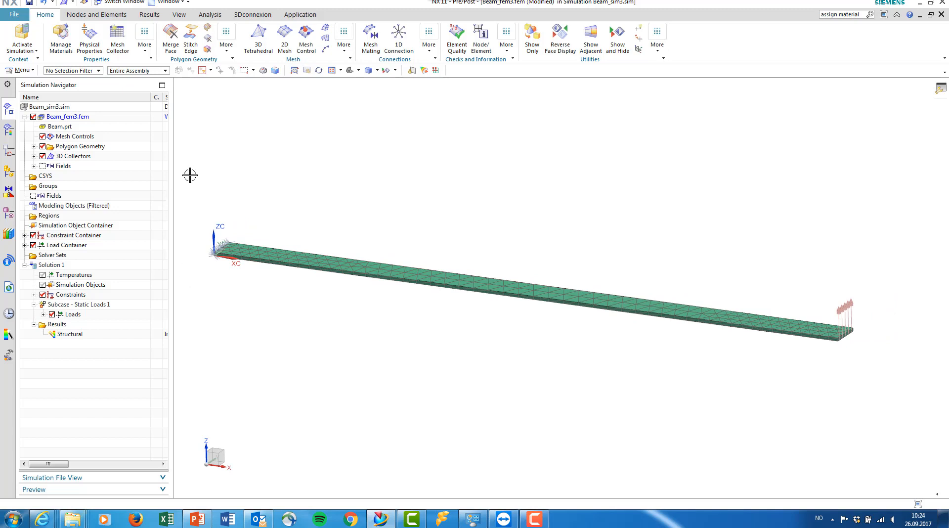
Make the simulation Beam_sim3.sim the work part.
left_click(75, 108)
right_click(76, 108)
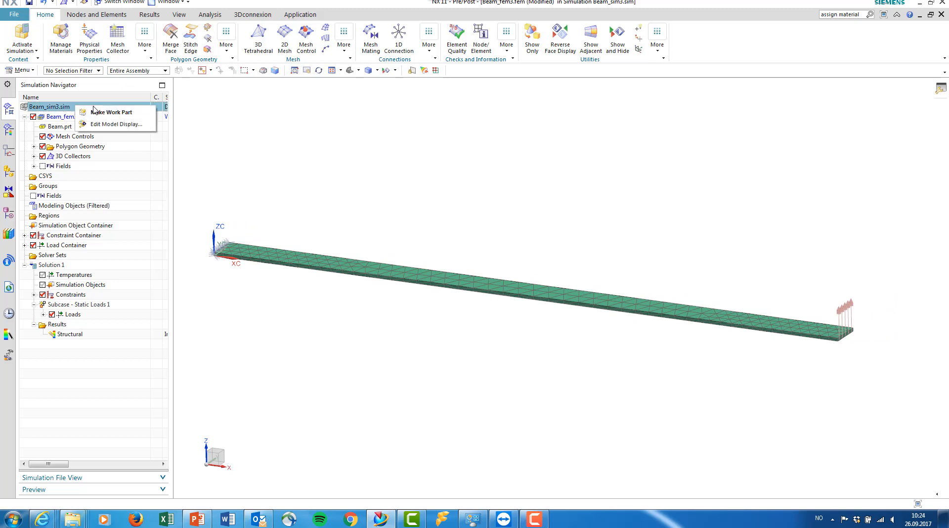
left_click(109, 116)
Solve Solution 1 of Beam_sim3 with the default solve settings and close the solution monitor, job monitor and information windows.
right_click(64, 266)
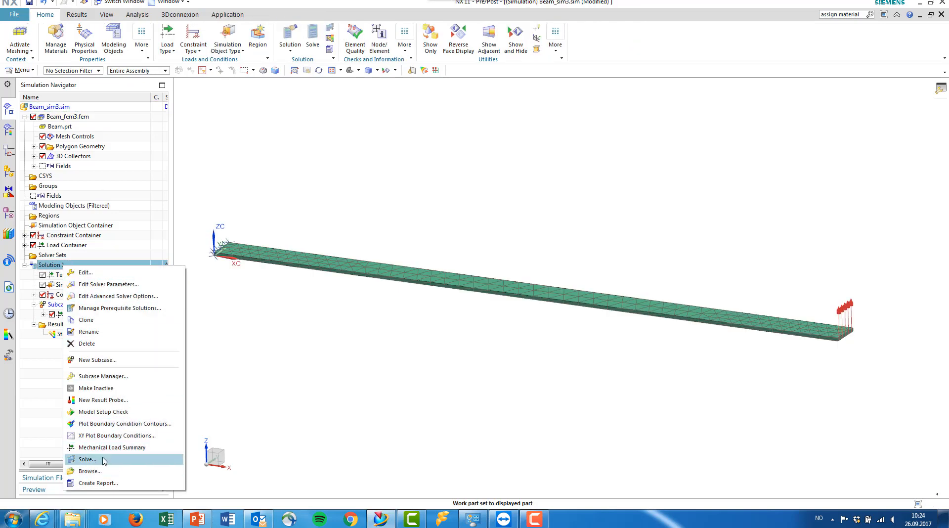
left_click(101, 459)
left_click(255, 192)
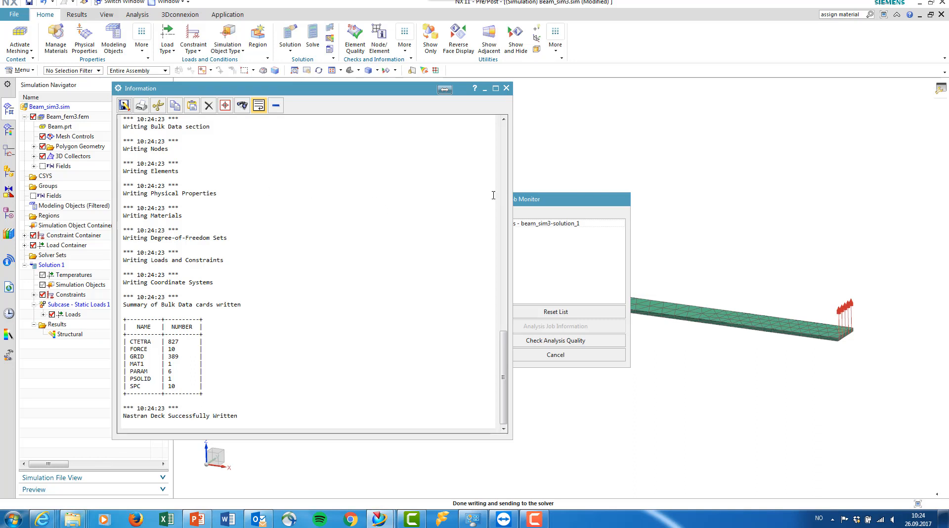
left_click_drag(553, 200, 617, 177)
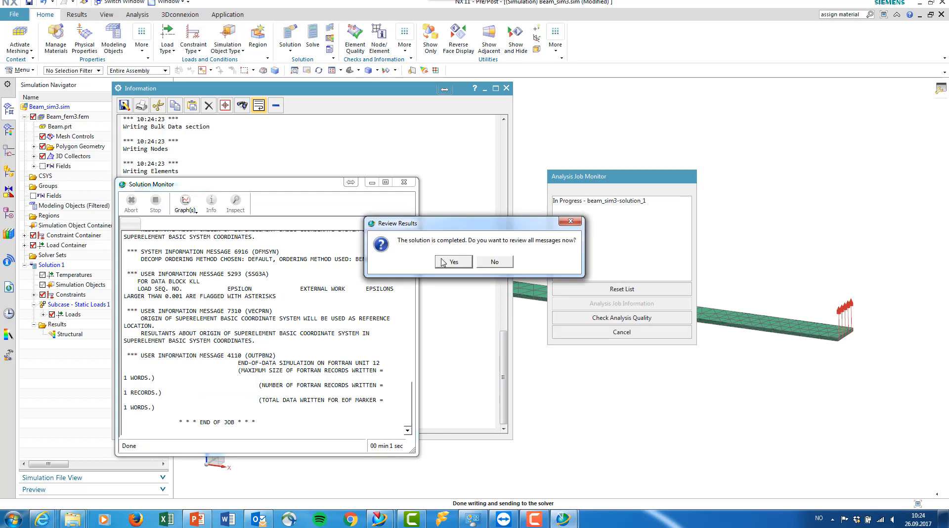
left_click(455, 261)
left_click(404, 182)
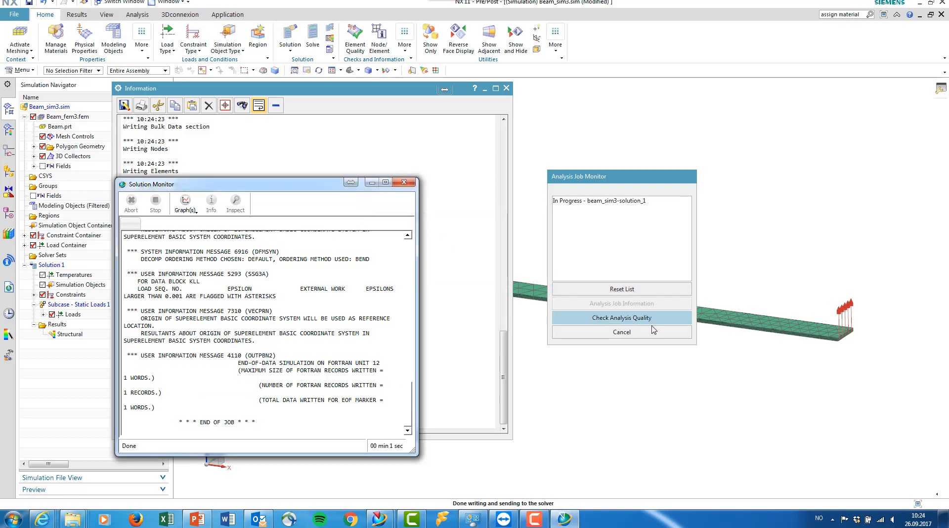
left_click(622, 332)
left_click(506, 88)
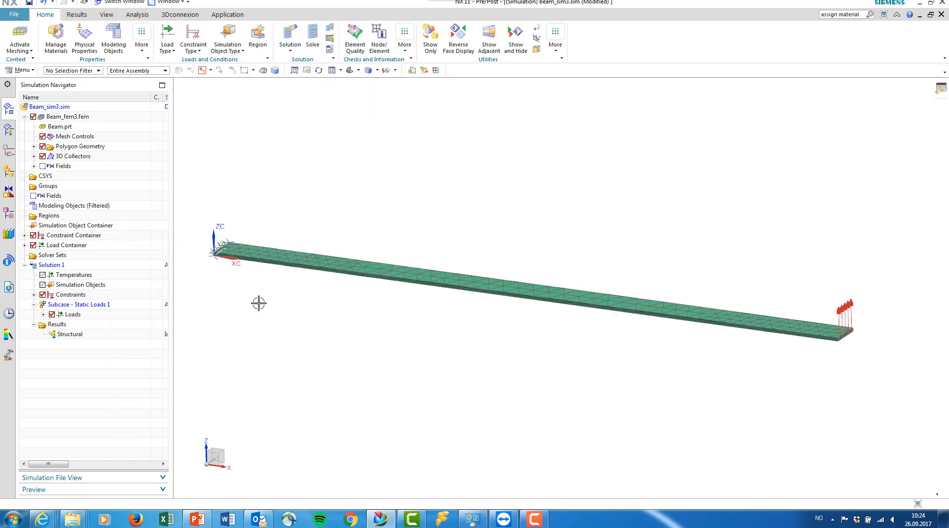
Open the Structural results of Beam_sim3, plot the Z component of Displacement - Nodal and animate it.
double_click(69, 334)
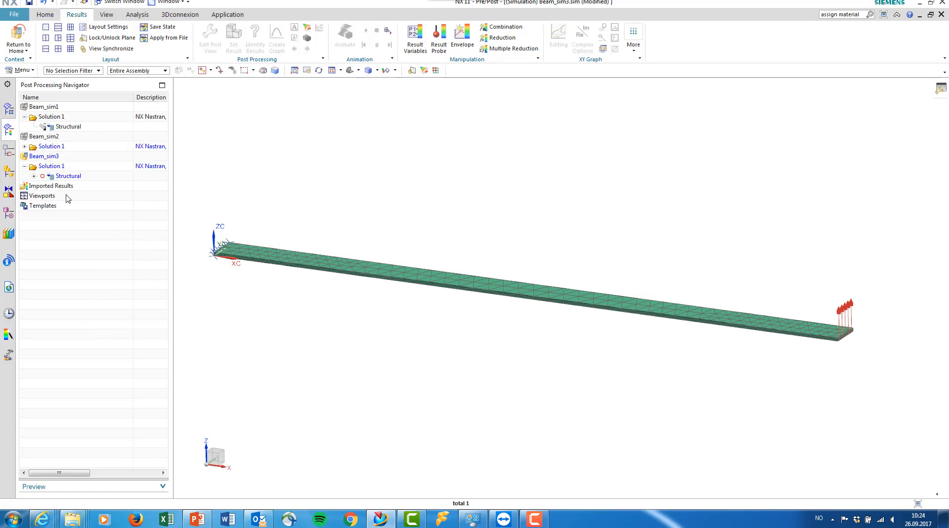
left_click(34, 176)
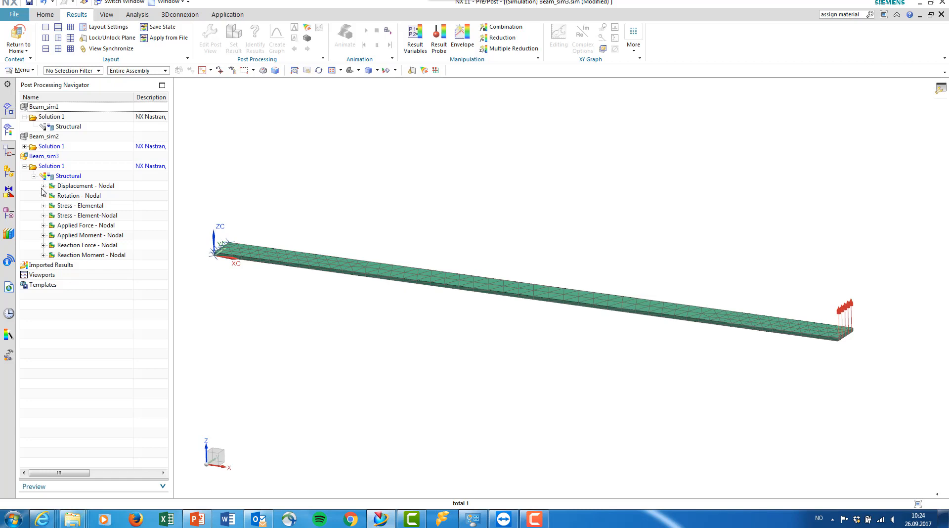
left_click(42, 186)
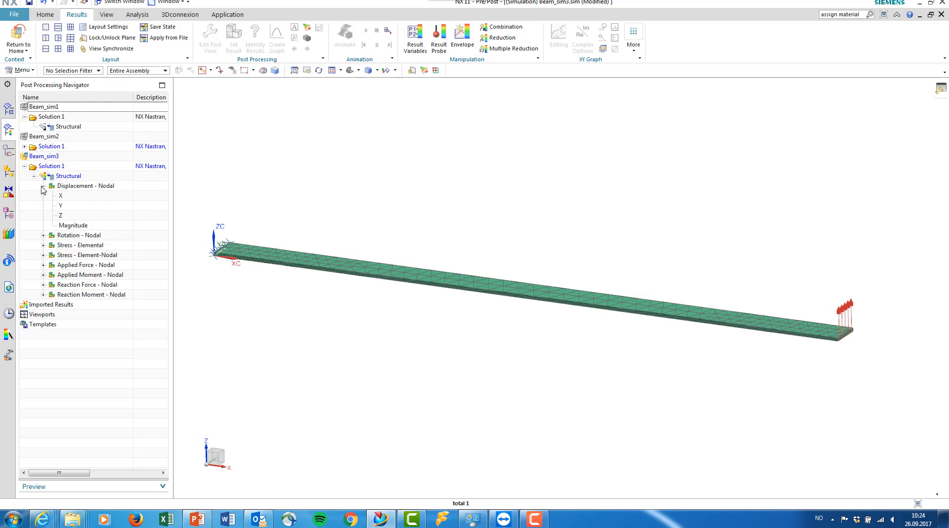
double_click(68, 218)
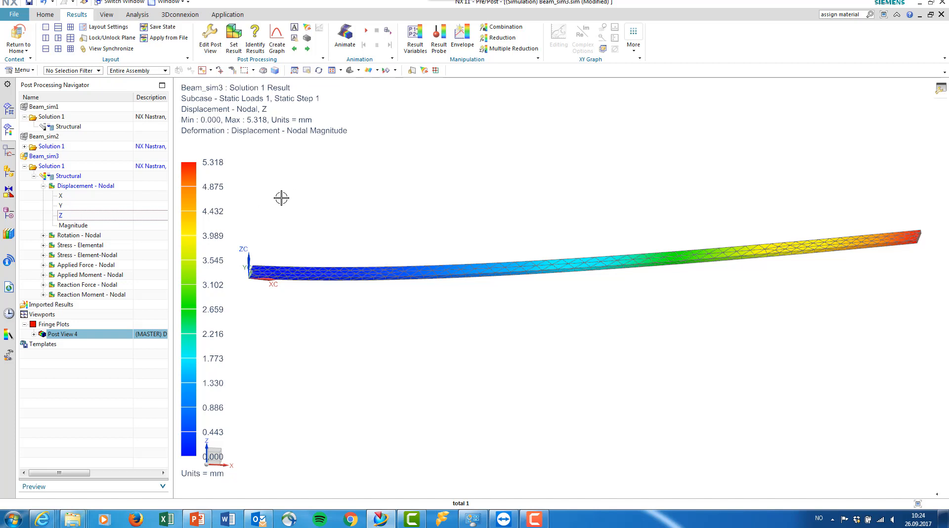
left_click(366, 32)
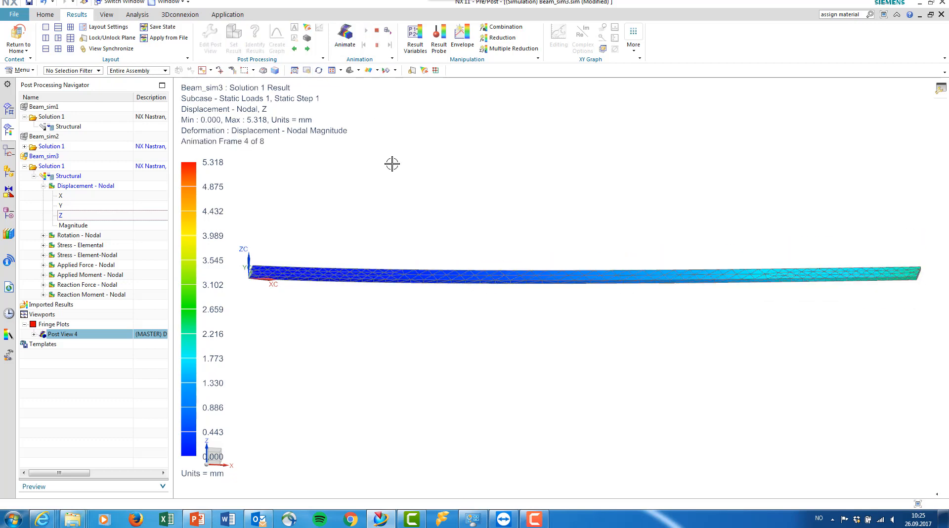